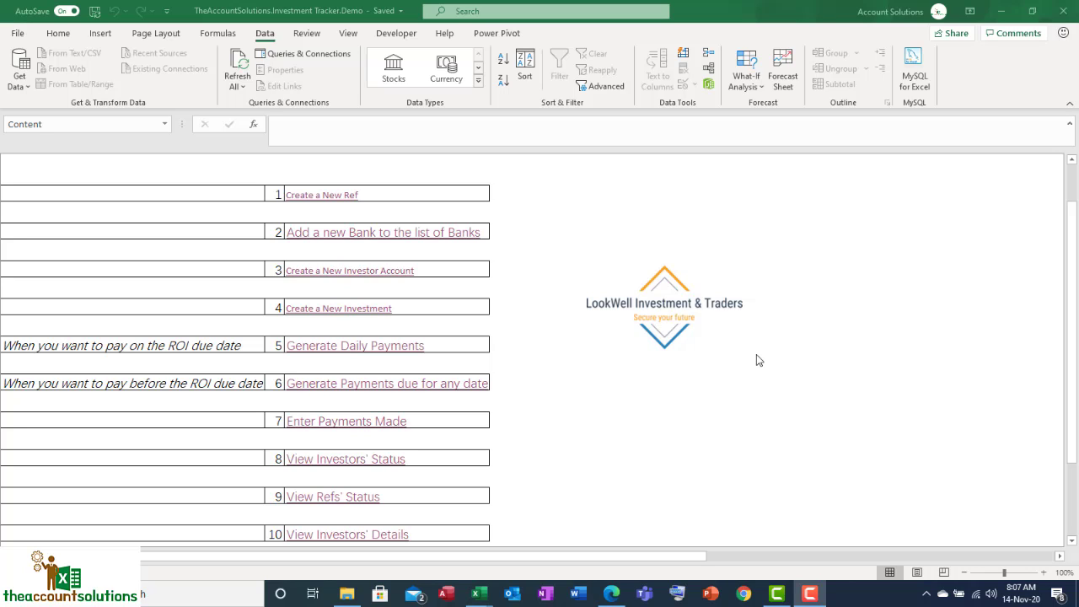
Step: Open the investors' status report and examine the maturity dates and days left for the investments due on 14-Nov-20
left_click(149, 346)
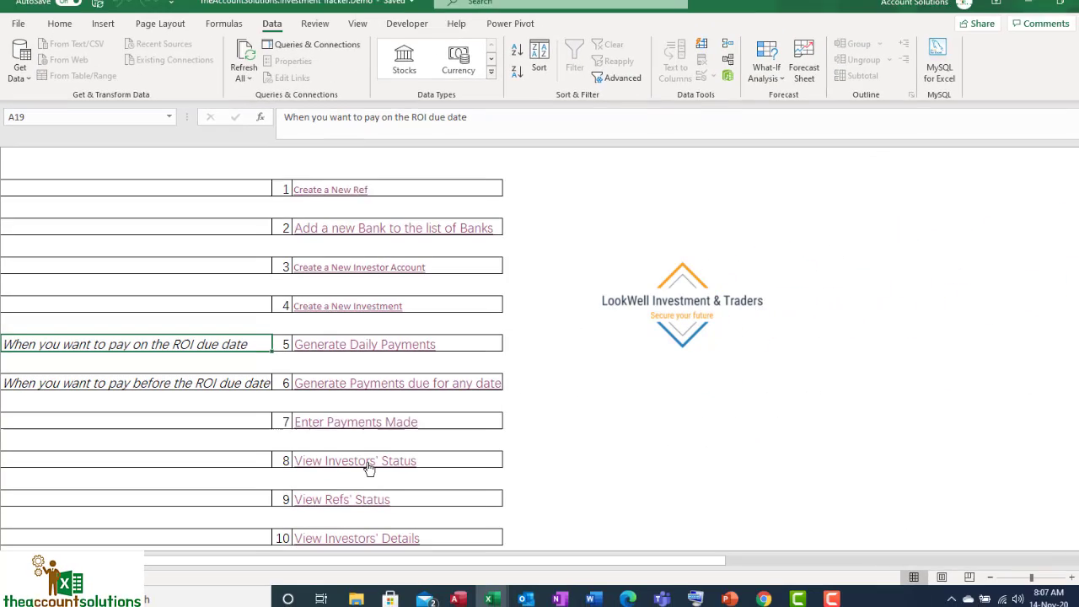
left_click(687, 519)
scroll(934, 411, "down", 7)
scroll(934, 411, "down", 5)
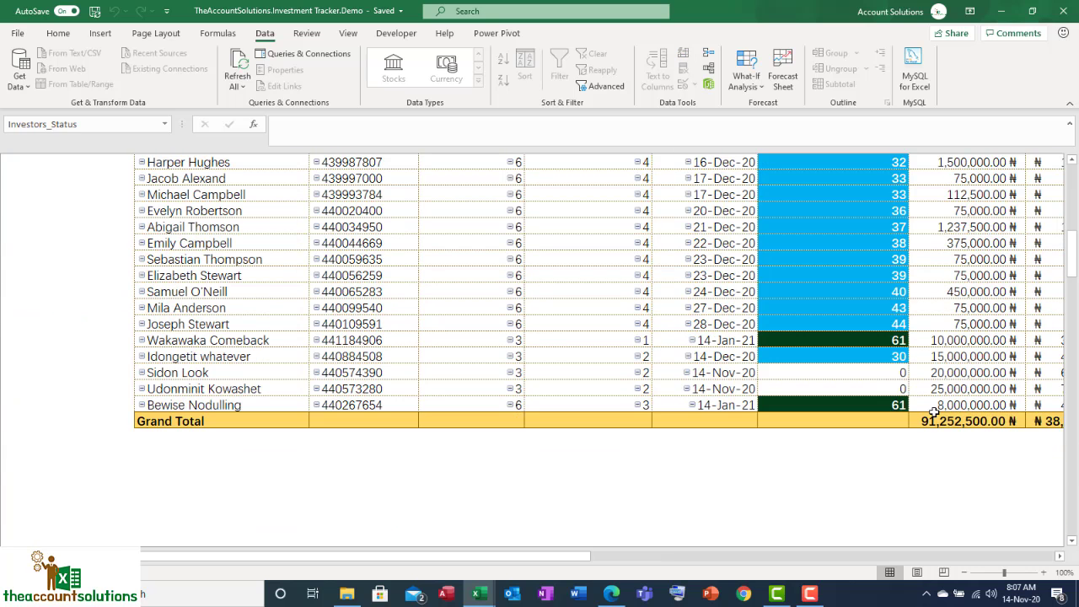
left_click_drag(727, 374, 728, 385)
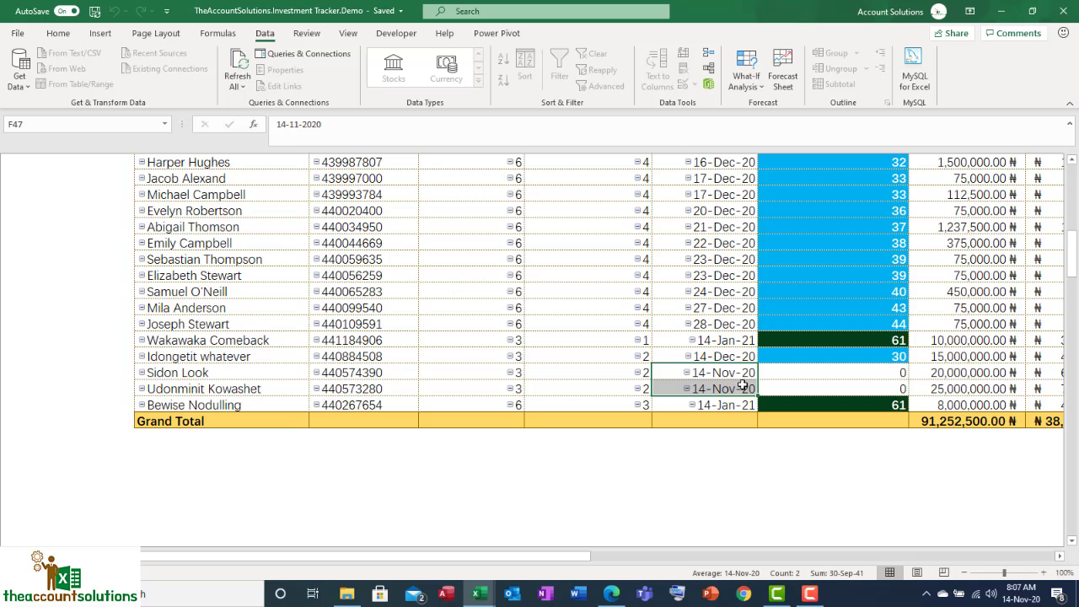
left_click(797, 371)
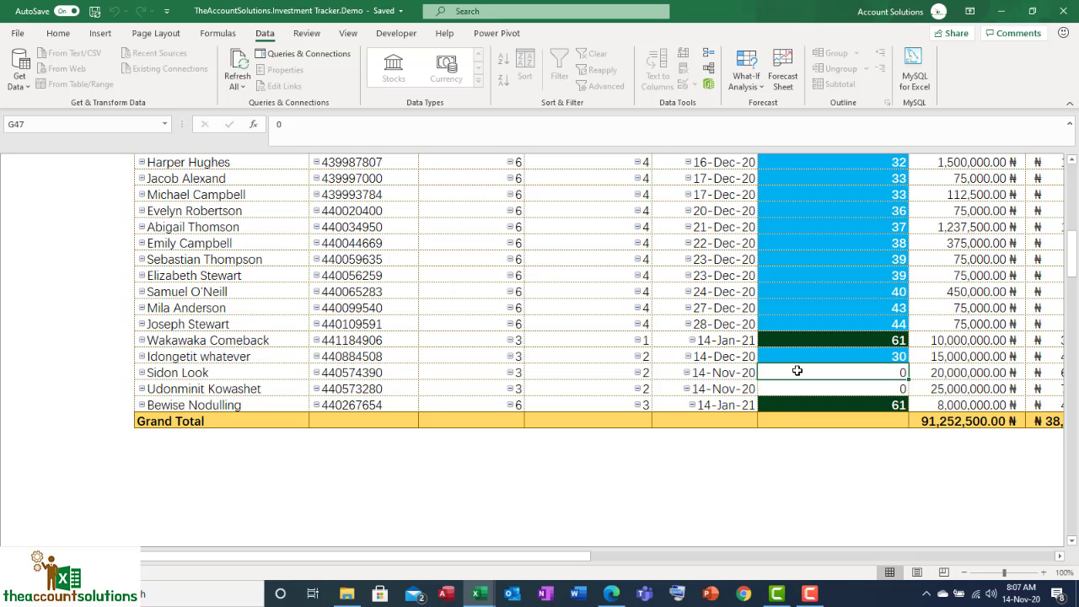
scroll(797, 371, "up", 10)
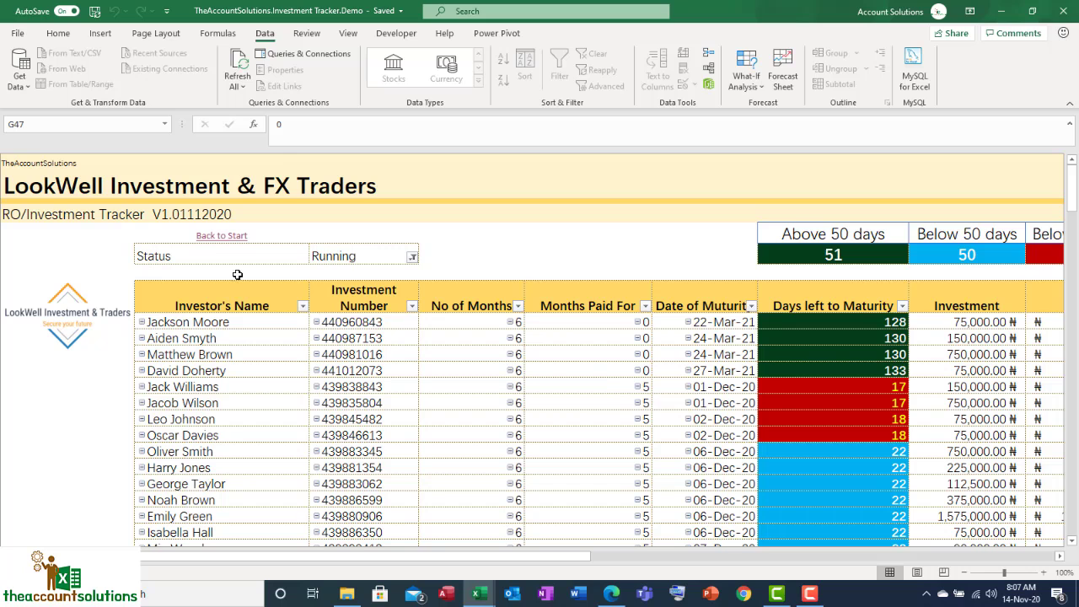
Step: Return to the start page, open the investors' details report and review its investments through to the grand total
left_click(209, 237)
scroll(293, 410, "down", 2)
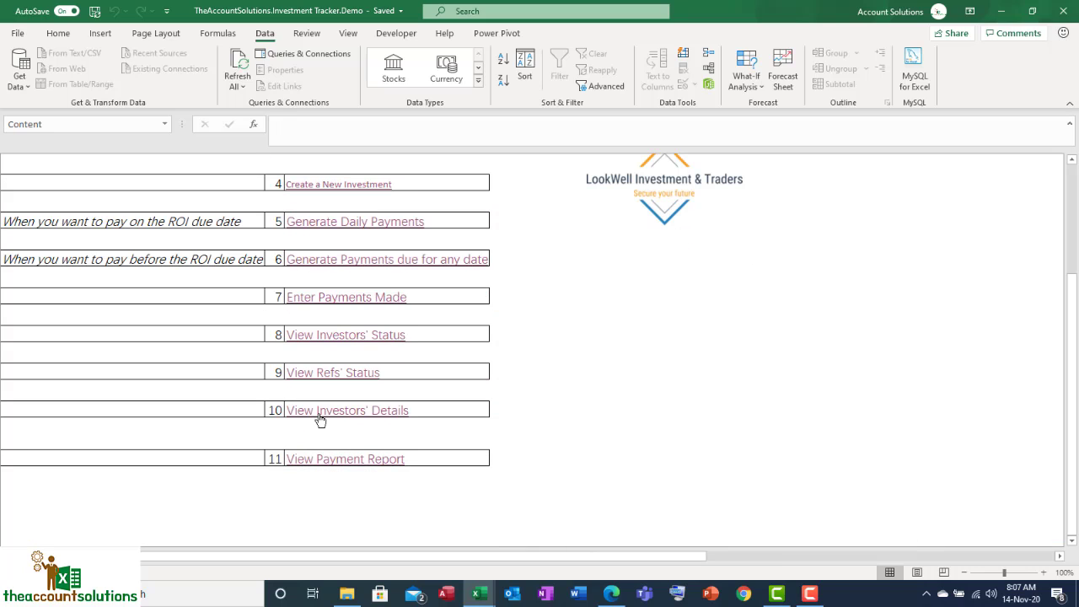
left_click(302, 412)
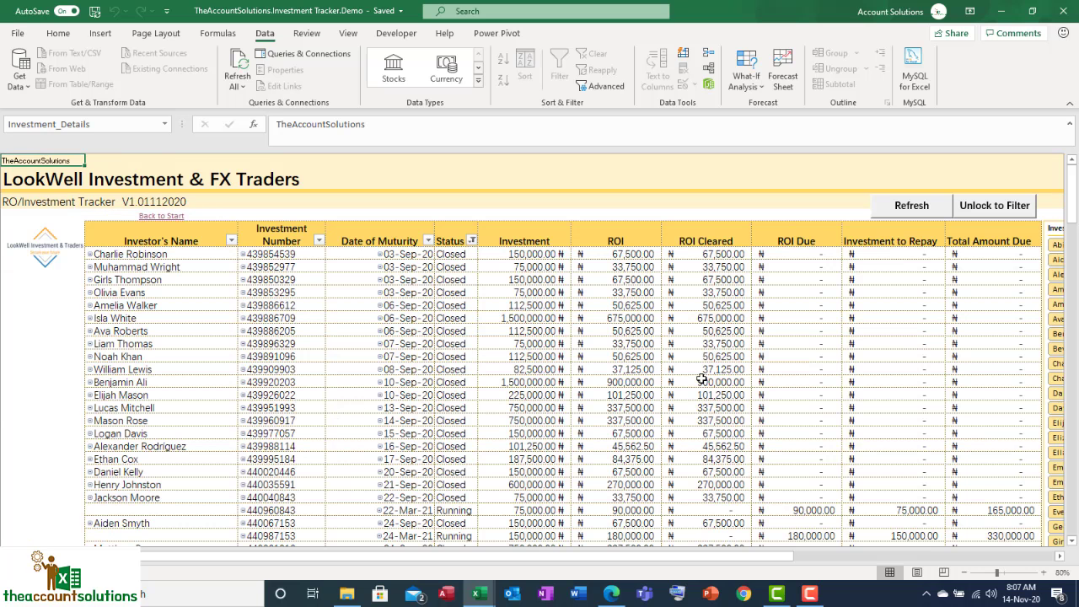
scroll(481, 340, "down", 10)
scroll(490, 365, "down", 6)
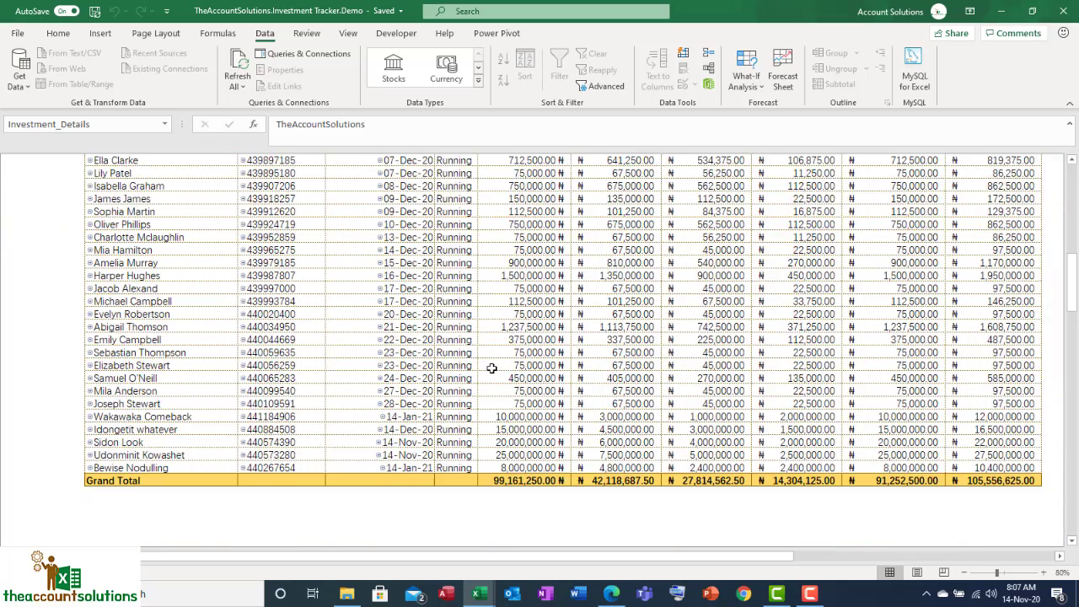
scroll(504, 382, "up", 16)
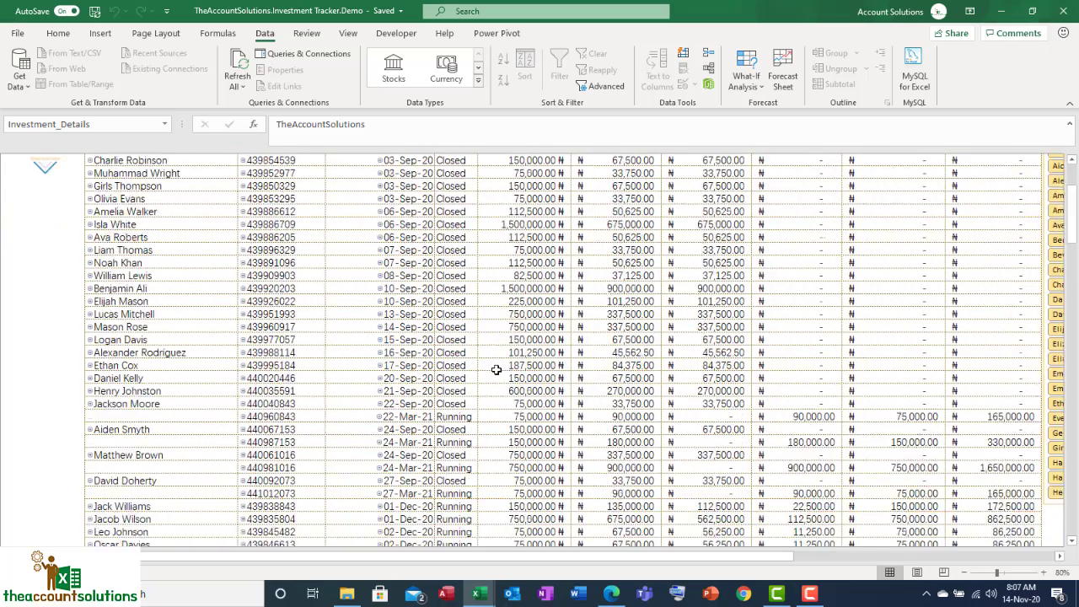
Step: Reopen the investors' status report from the start page and compare the last investments' maturity dates with their days left
left_click(160, 217)
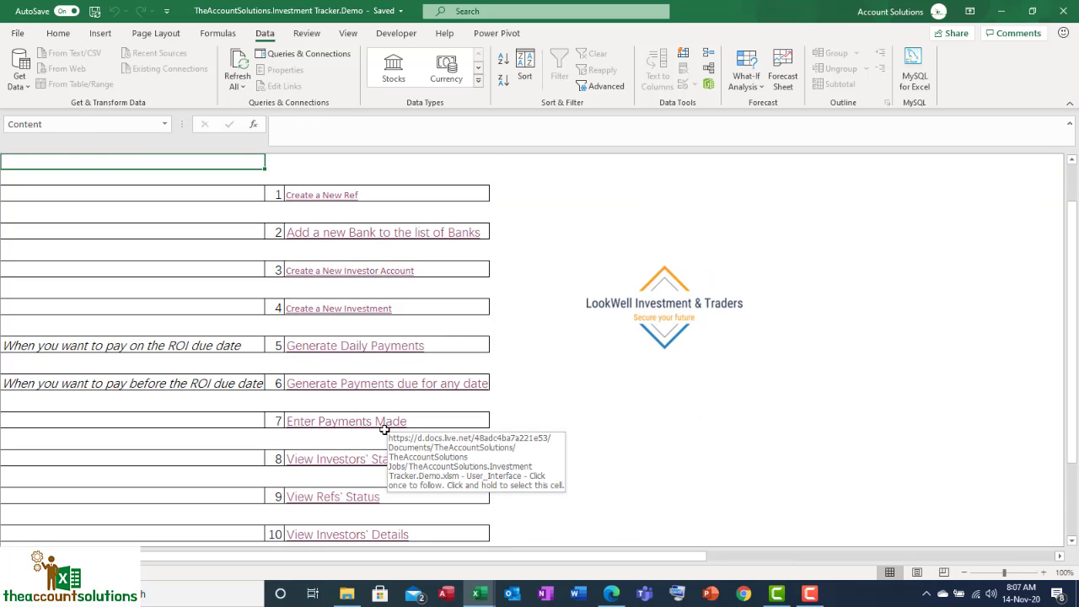
scroll(411, 435, "down", 1)
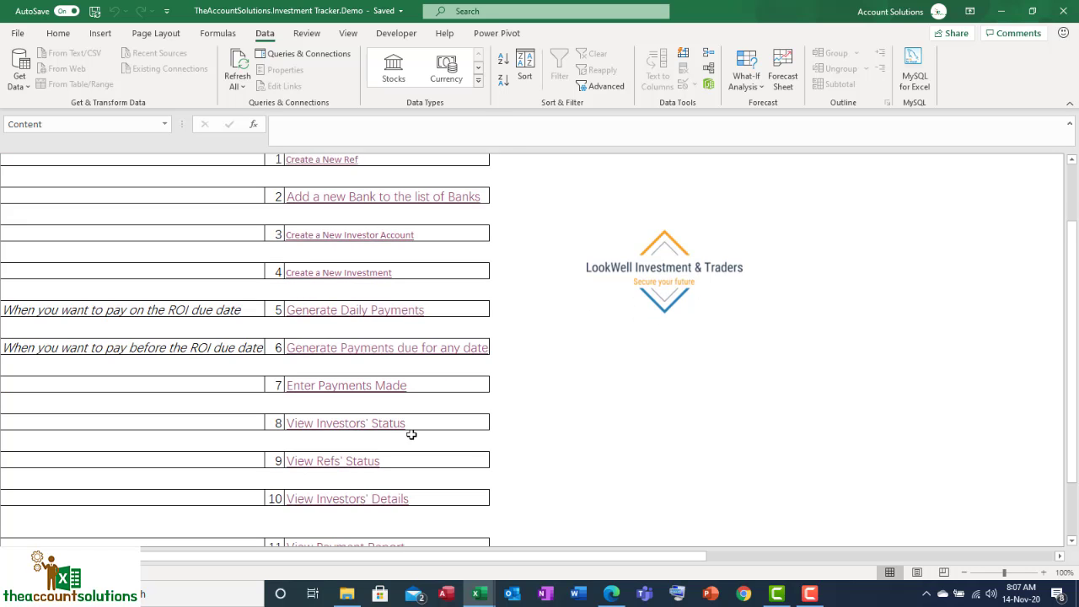
left_click(388, 413)
scroll(829, 477, "down", 5)
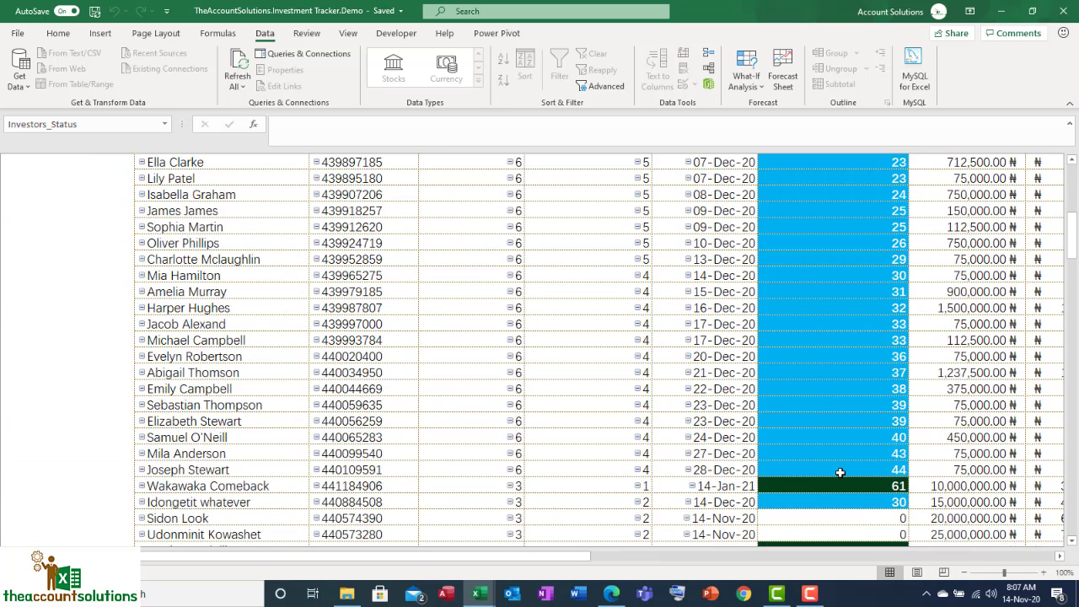
scroll(841, 473, "down", 4)
left_click(877, 325)
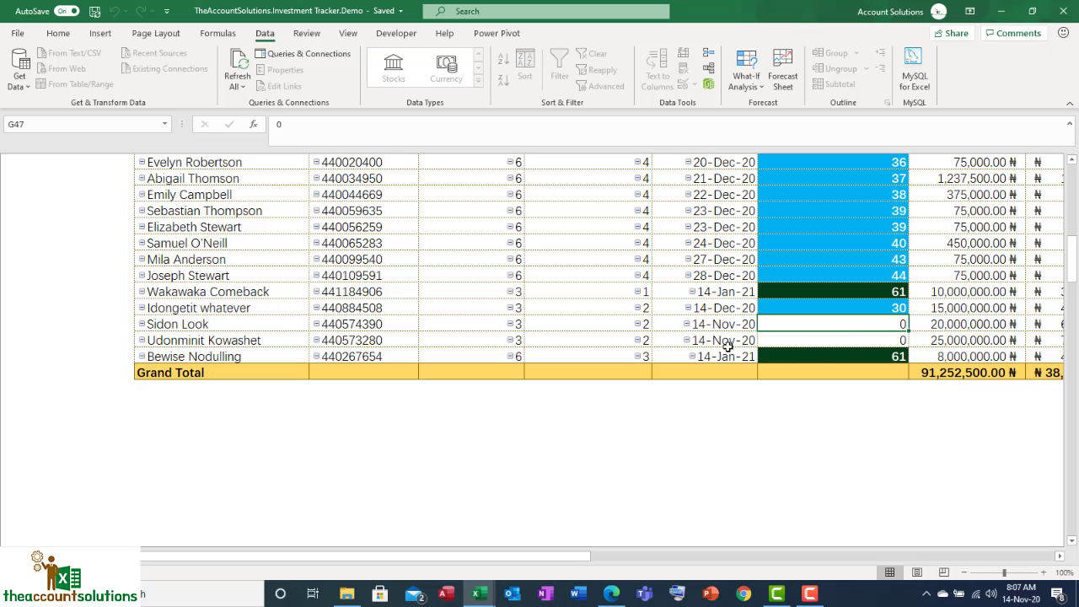
left_click(714, 325)
left_click(717, 341)
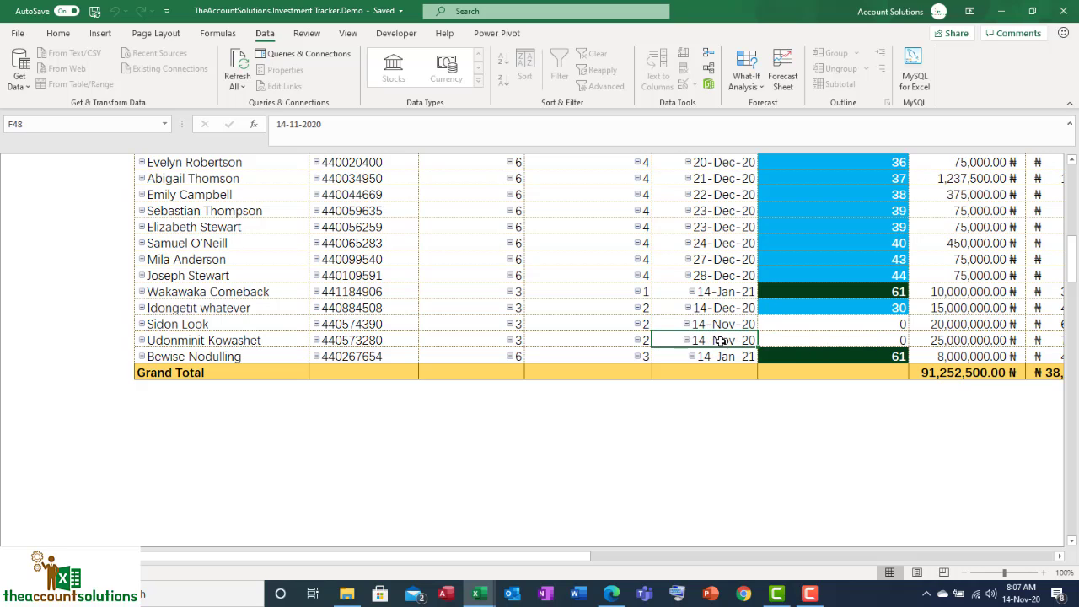
left_click(716, 326)
left_click(728, 340)
scroll(717, 346, "up", 12)
scroll(717, 345, "down", 12)
left_click(814, 324)
scroll(759, 333, "up", 12)
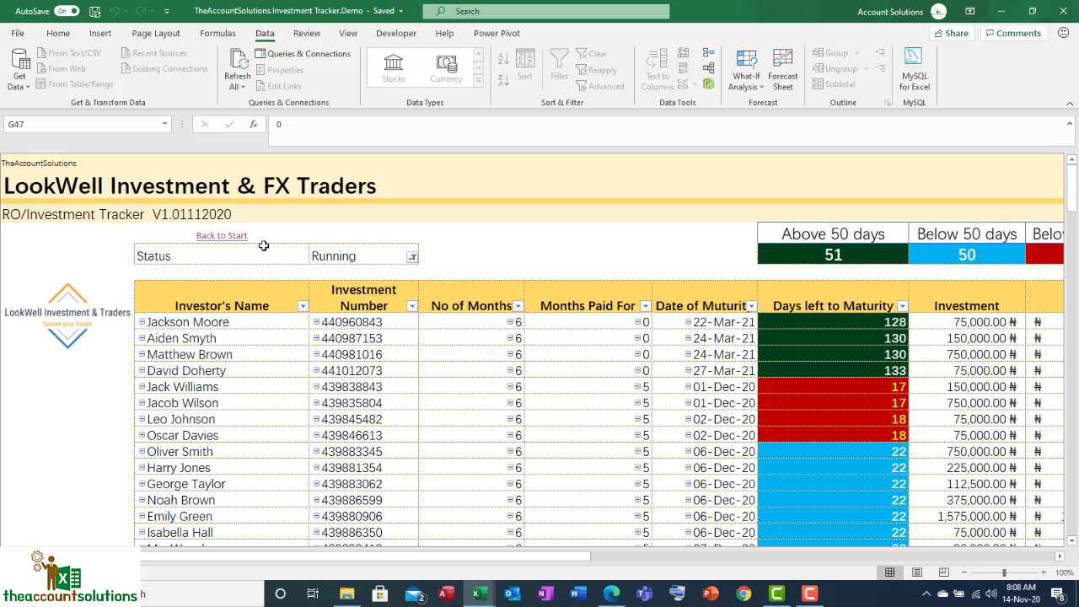
Step: Go from the start page to Generate Daily Payments and generate the payment list for ROI date 14-Nov-20
left_click(218, 235)
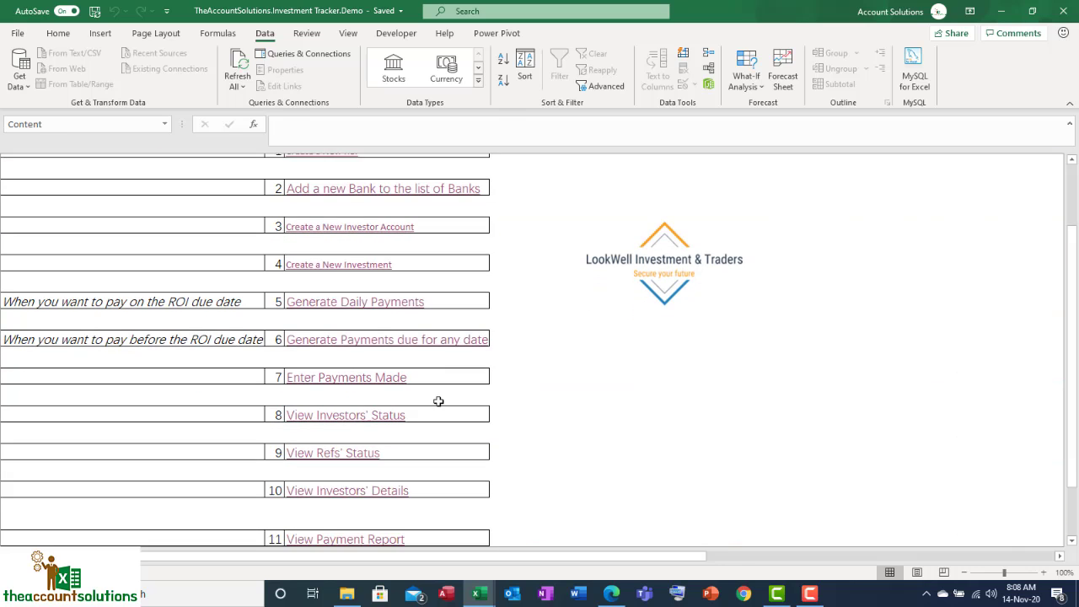
scroll(456, 401, "down", 1)
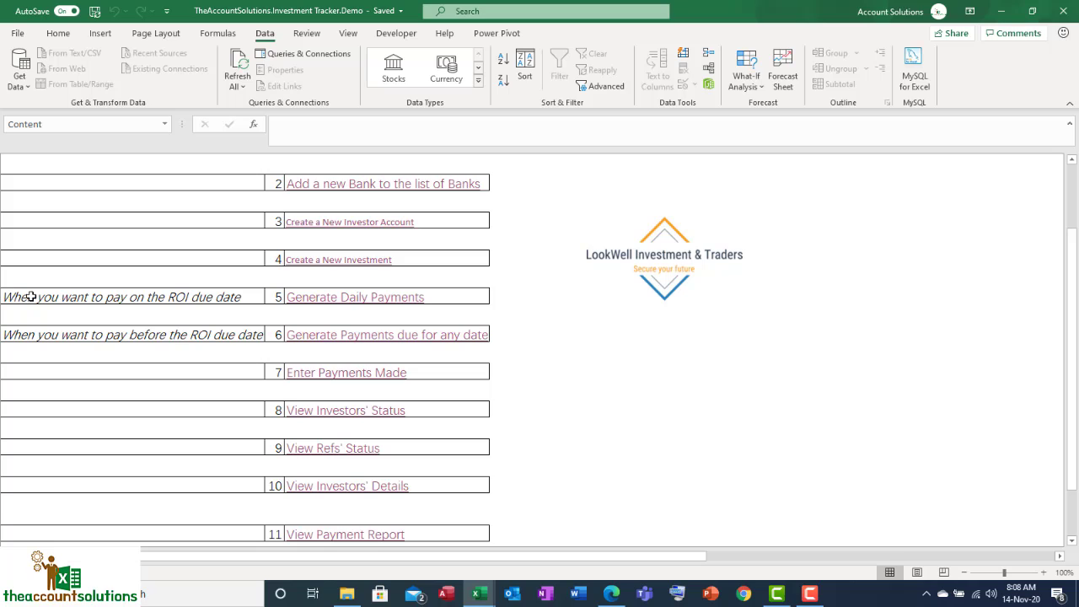
left_click(119, 302)
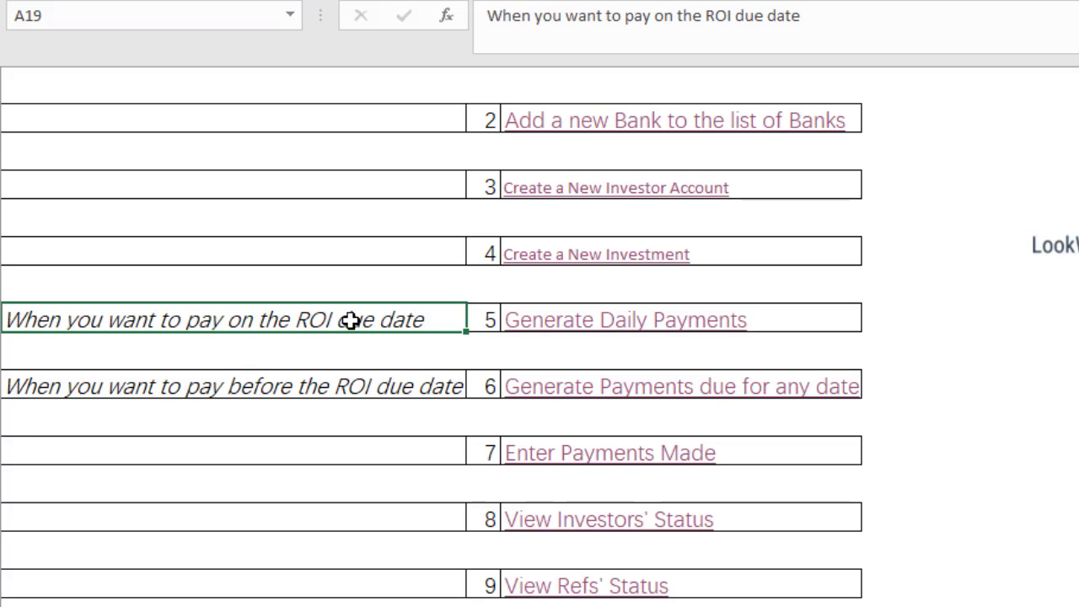
left_click(628, 328)
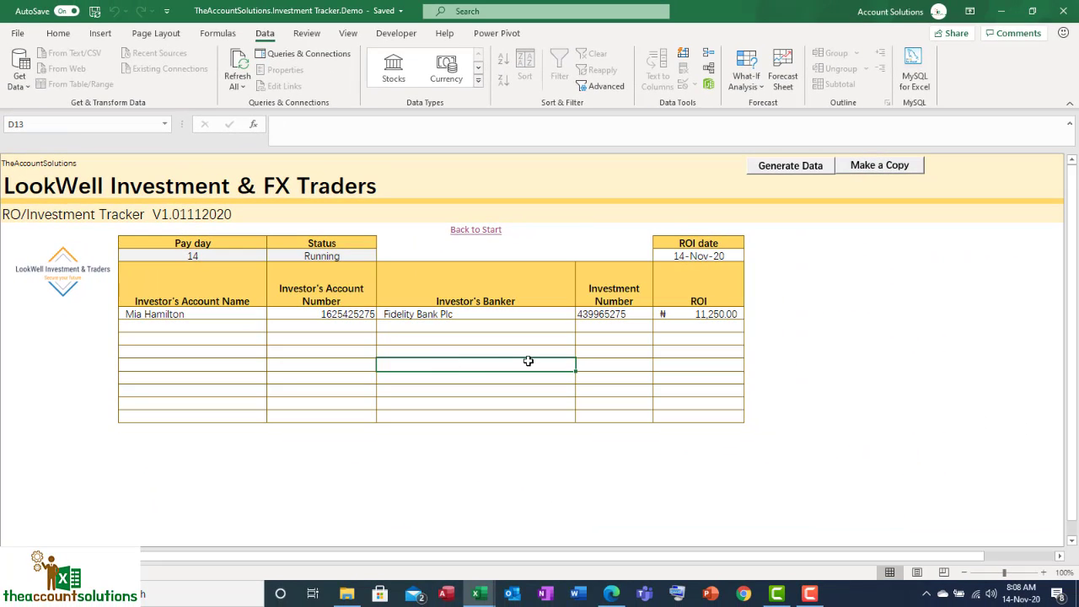
left_click(798, 168)
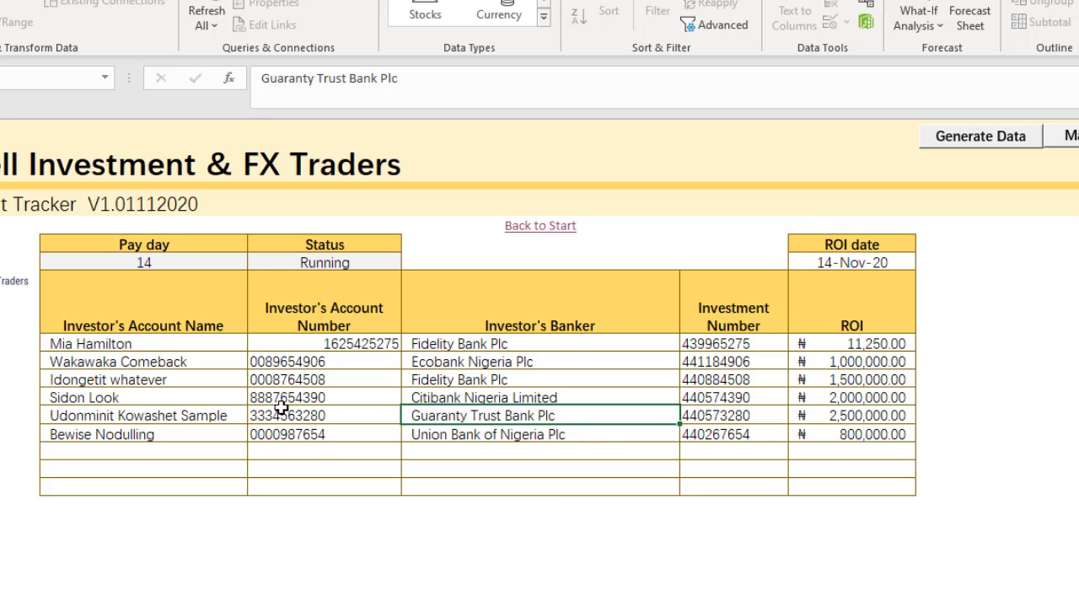
Step: Examine the generated list's account names, account numbers, bankers and investment numbers, and check the sum of the ROI column
left_click(185, 377)
left_click(185, 419)
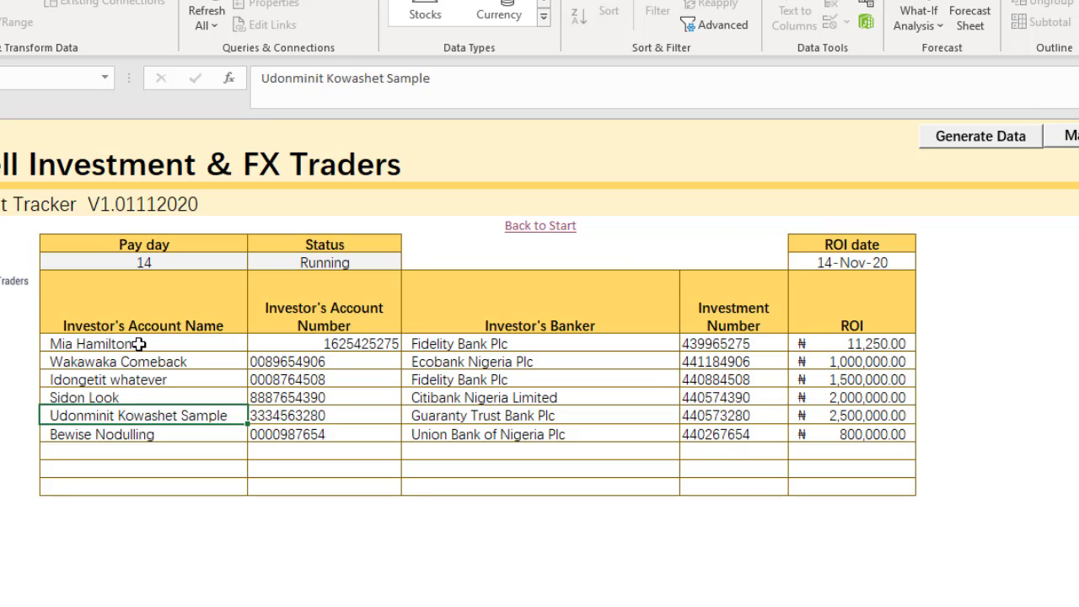
left_click(138, 344)
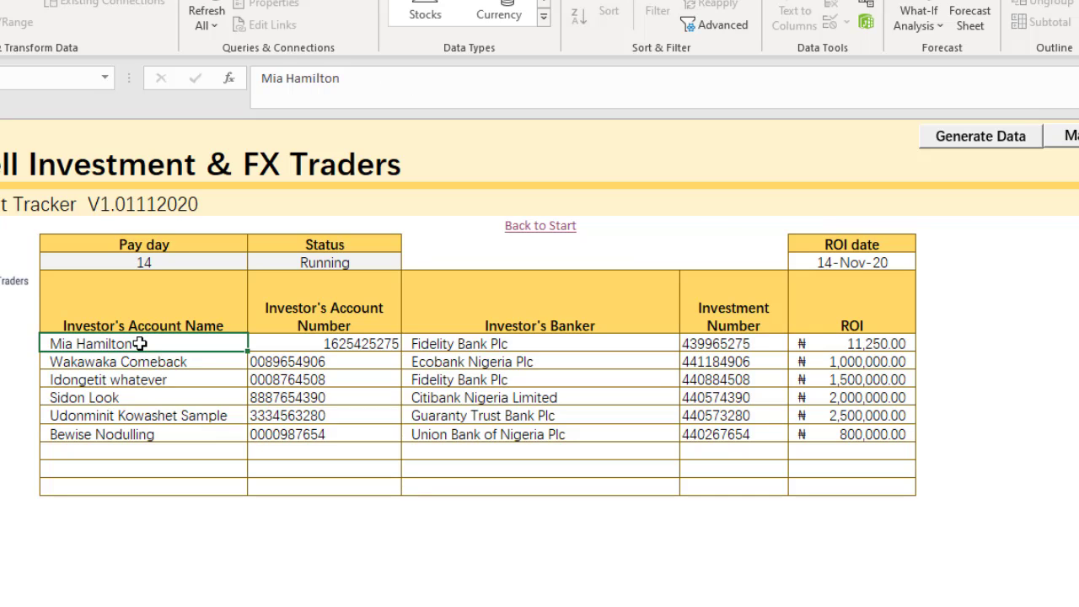
left_click(314, 346)
left_click(544, 346)
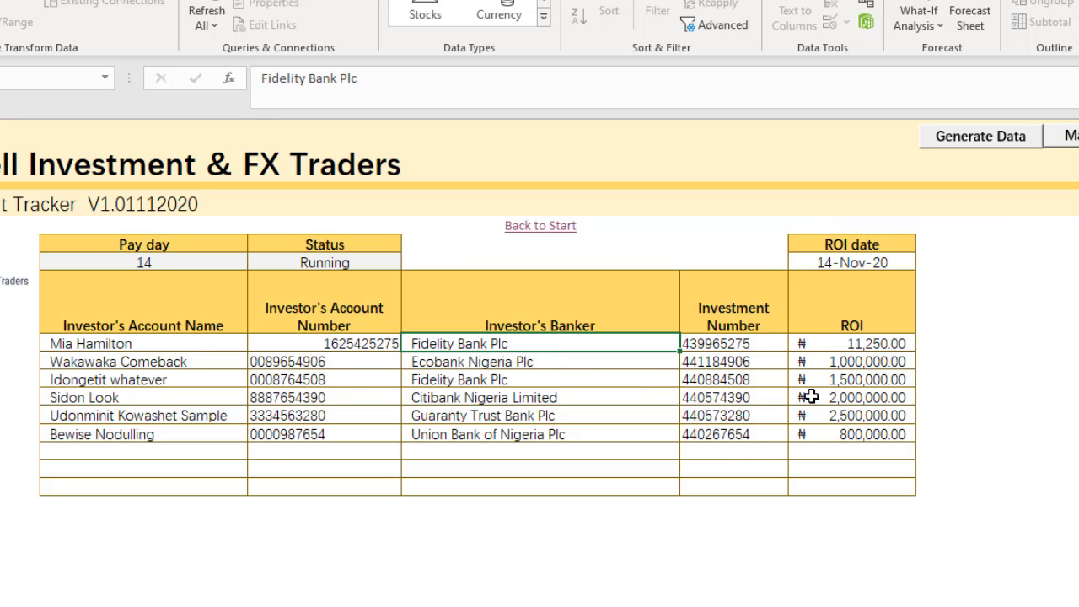
left_click(719, 346)
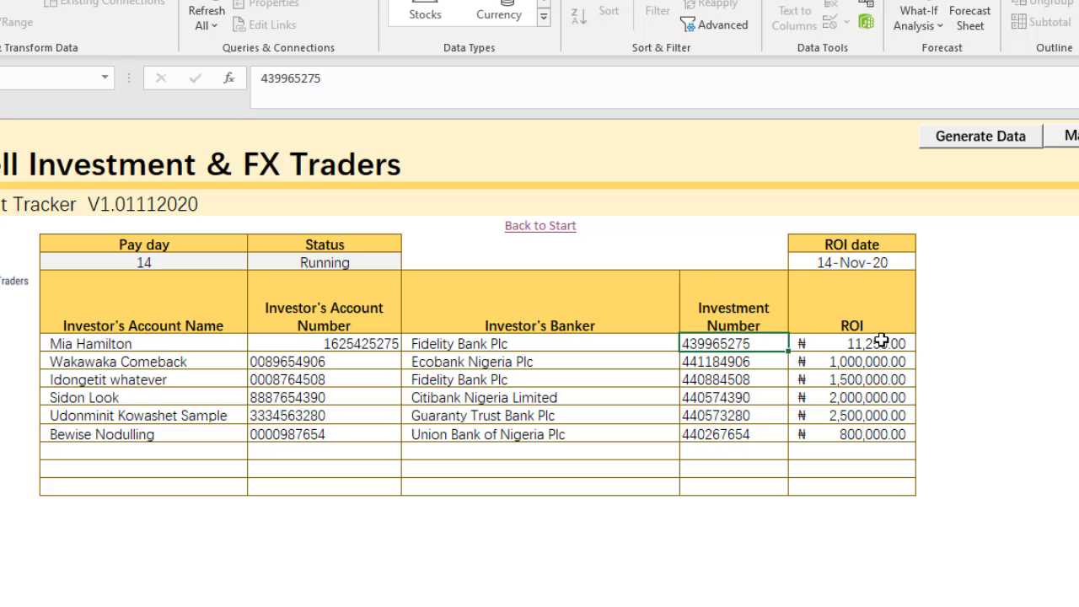
left_click(881, 341)
left_click_drag(882, 341, 875, 481)
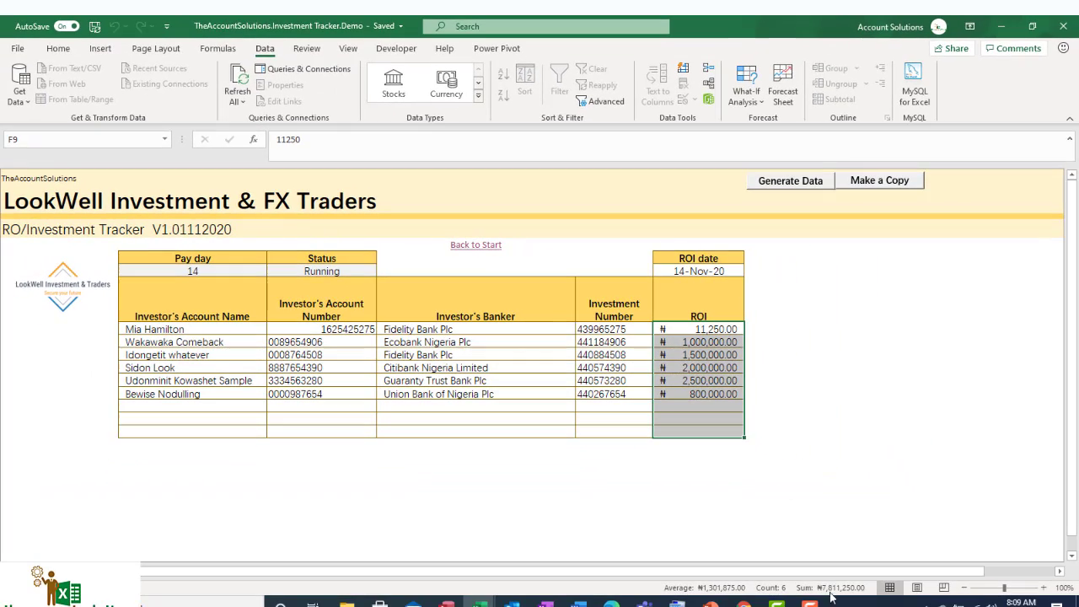
left_click(702, 382)
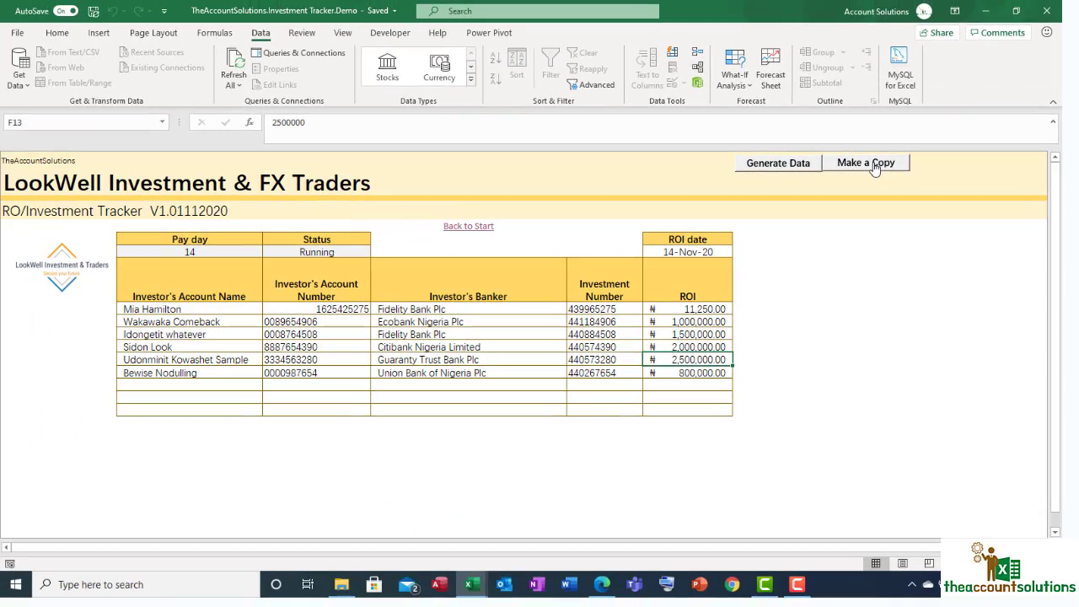
Step: Make a copy of the daily payment list in a new workbook and dismiss the error dialog
left_click(875, 167)
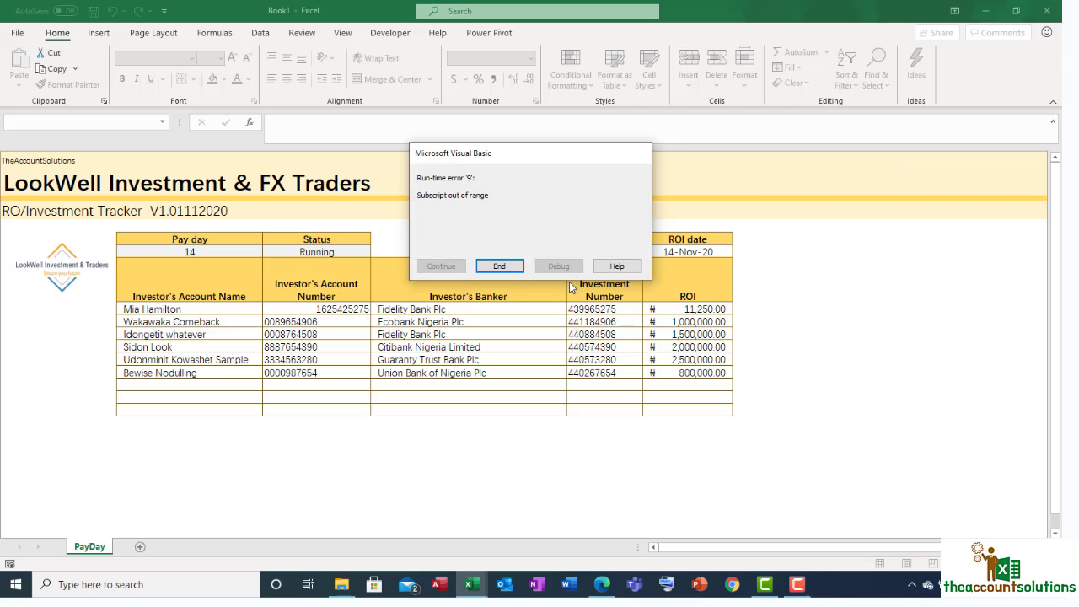
left_click(500, 267)
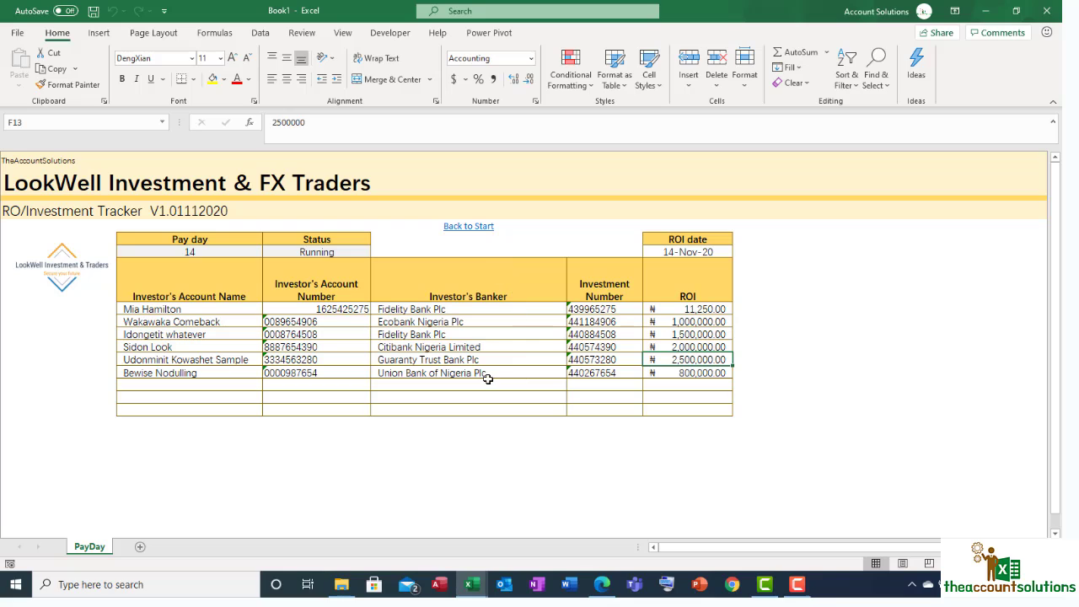
left_click(487, 381)
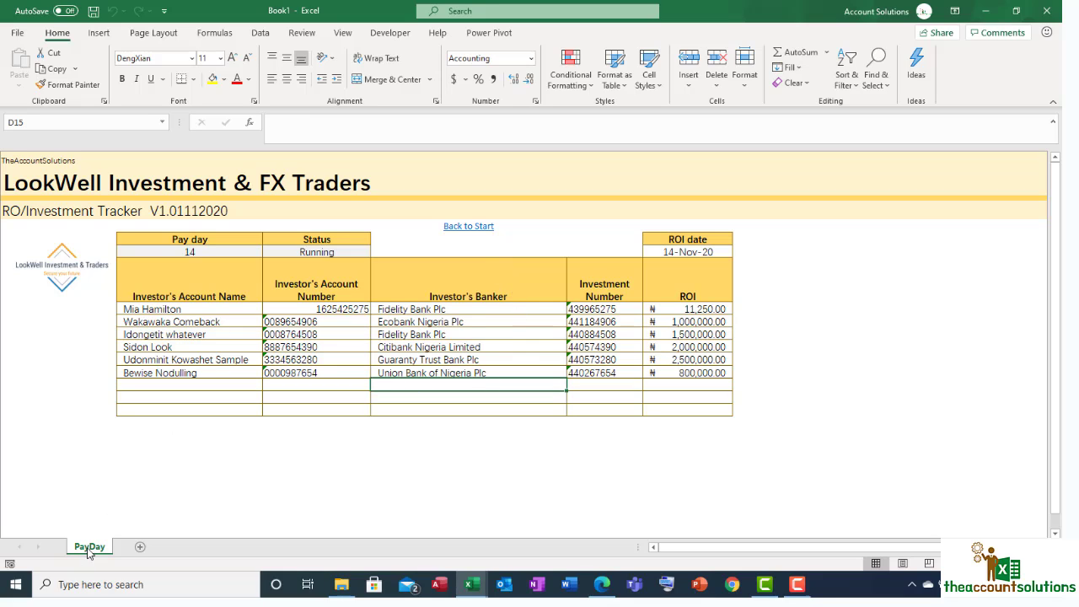
Step: Inspect the account number, banker and ROI cells in the copied PayDay sheet
left_click(313, 336)
left_click(474, 335)
left_click(390, 347)
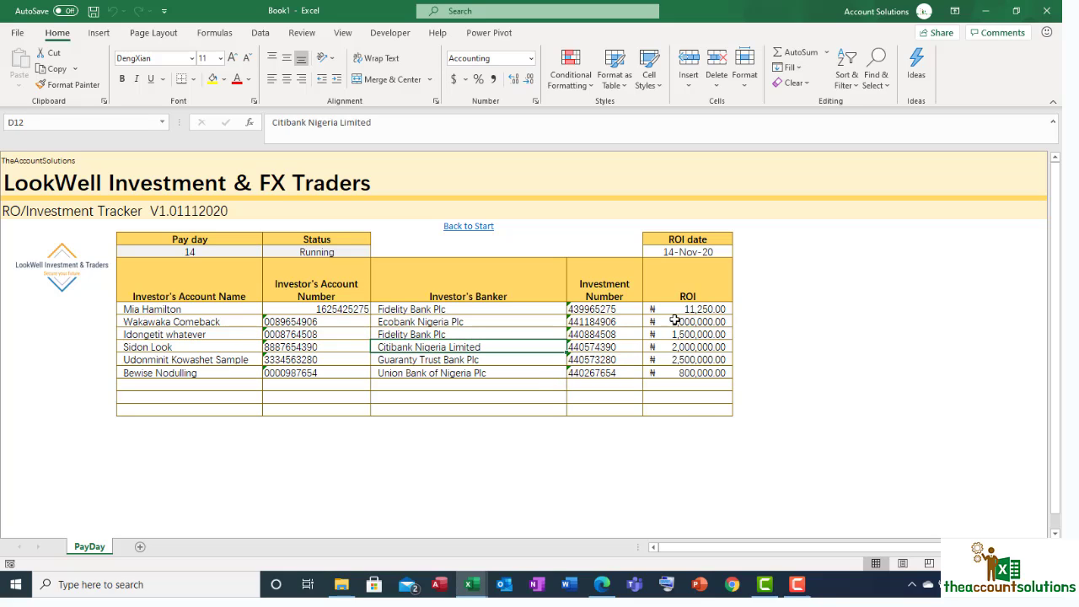
left_click(702, 424)
left_click(556, 270)
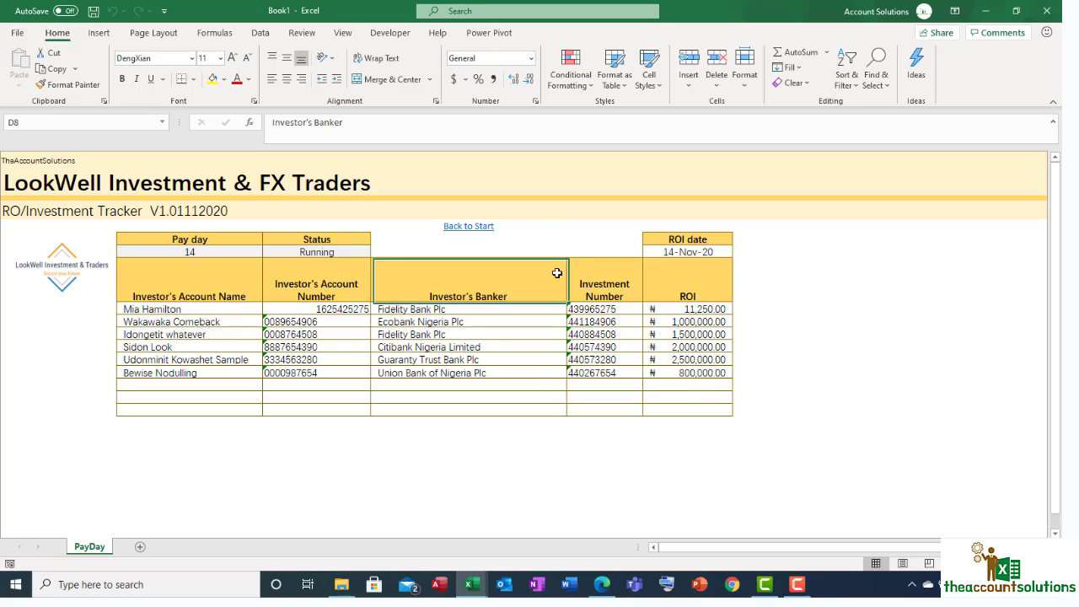
Step: Show the row and column headings on the PayDay sheet and select cell G9 beside the first payment row
left_click(342, 33)
left_click(364, 79)
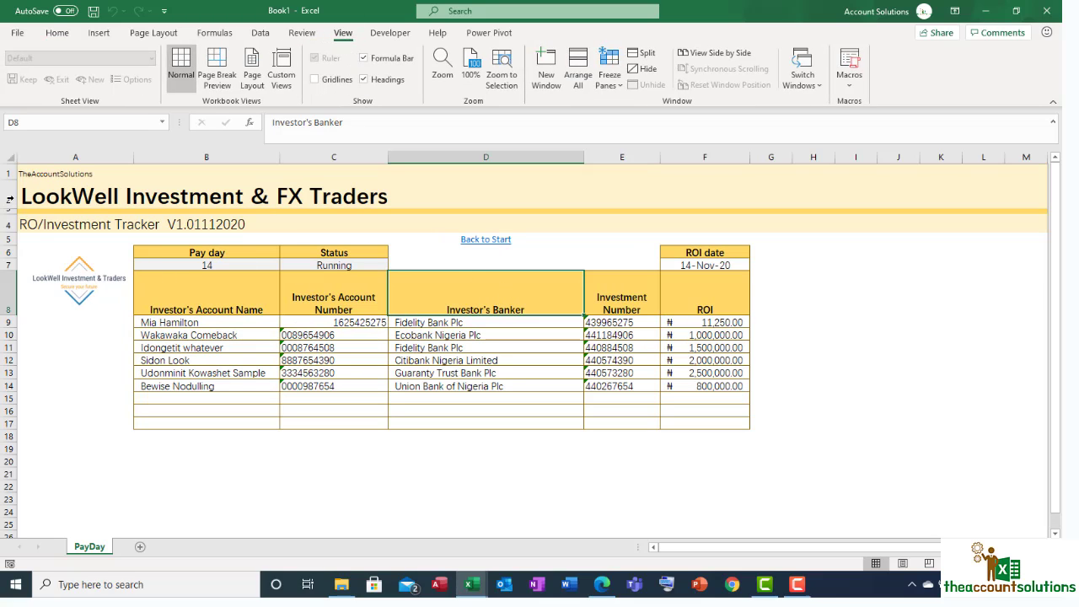
left_click(492, 360)
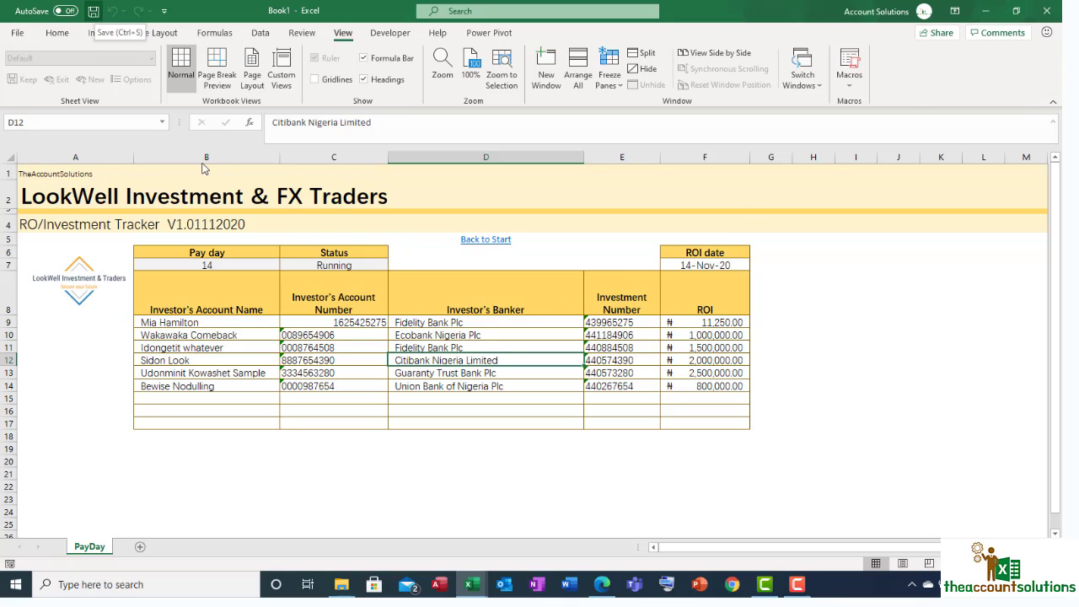
left_click(415, 324)
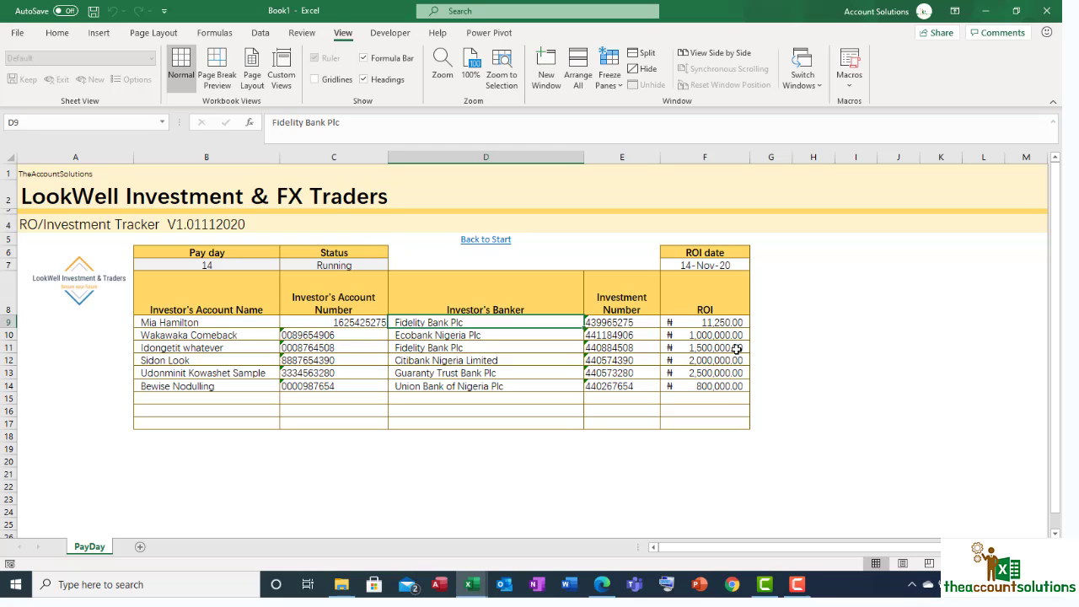
left_click(771, 325)
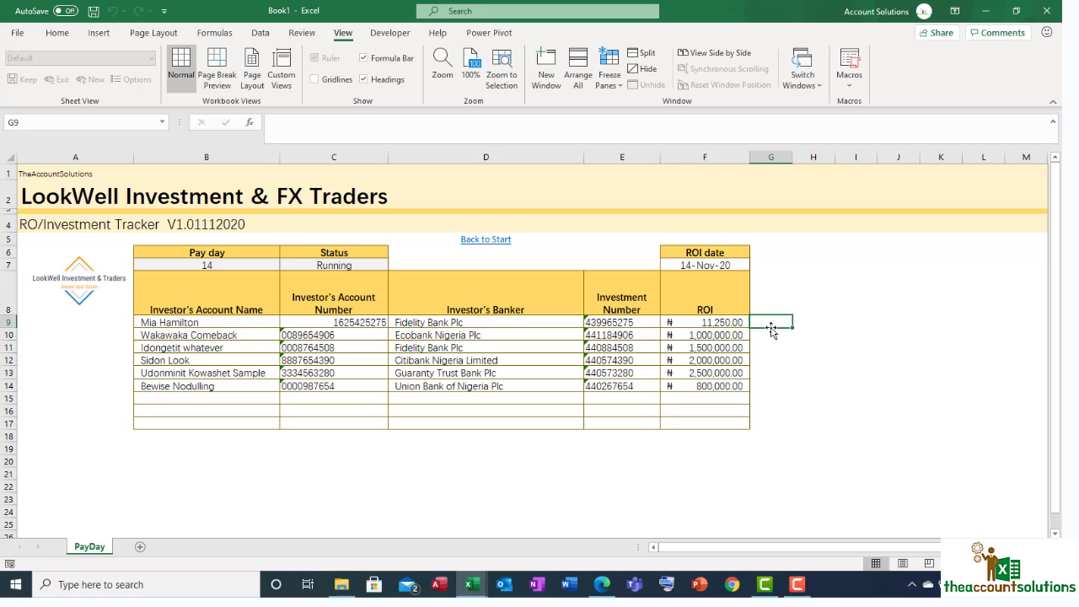
Step: Enter "done" in G9 and fill it down through G17 beside the payment rows
type("done")
key("Return")
key("ctrl+d")
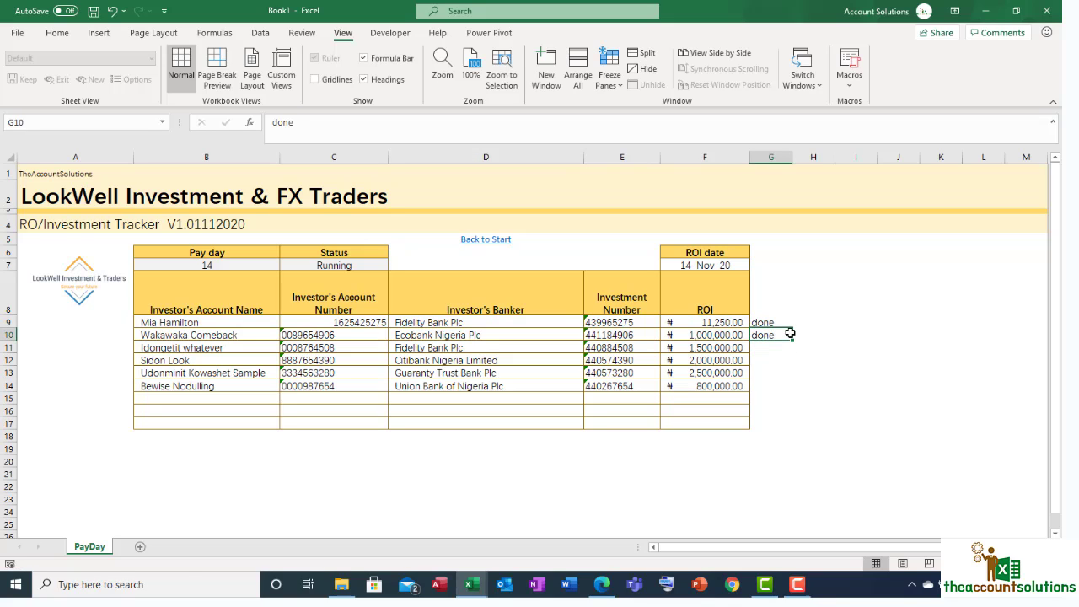
left_click_drag(793, 340, 793, 429)
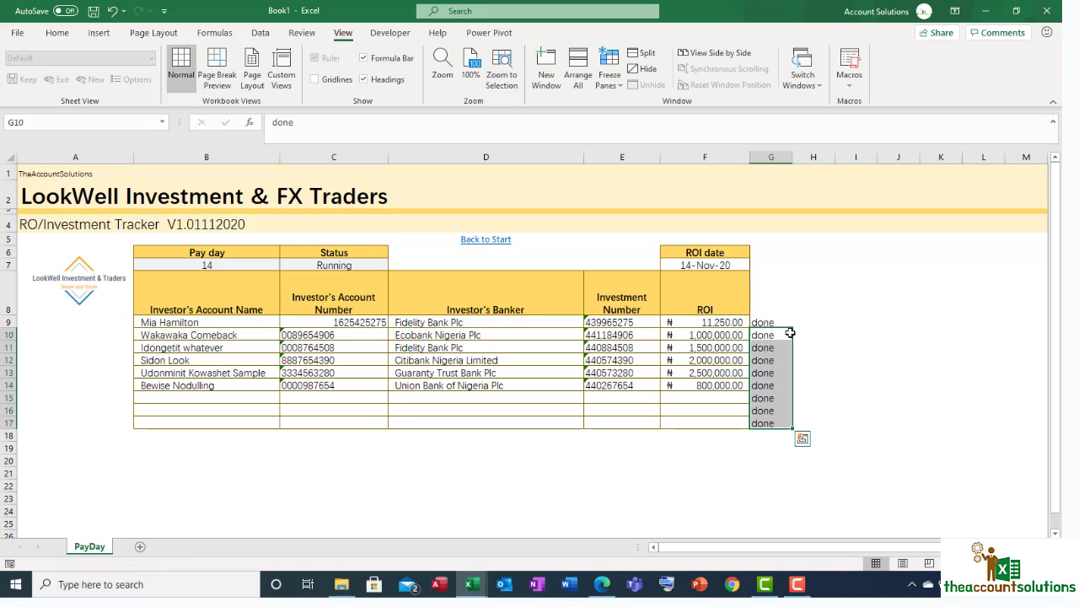
left_click(877, 294)
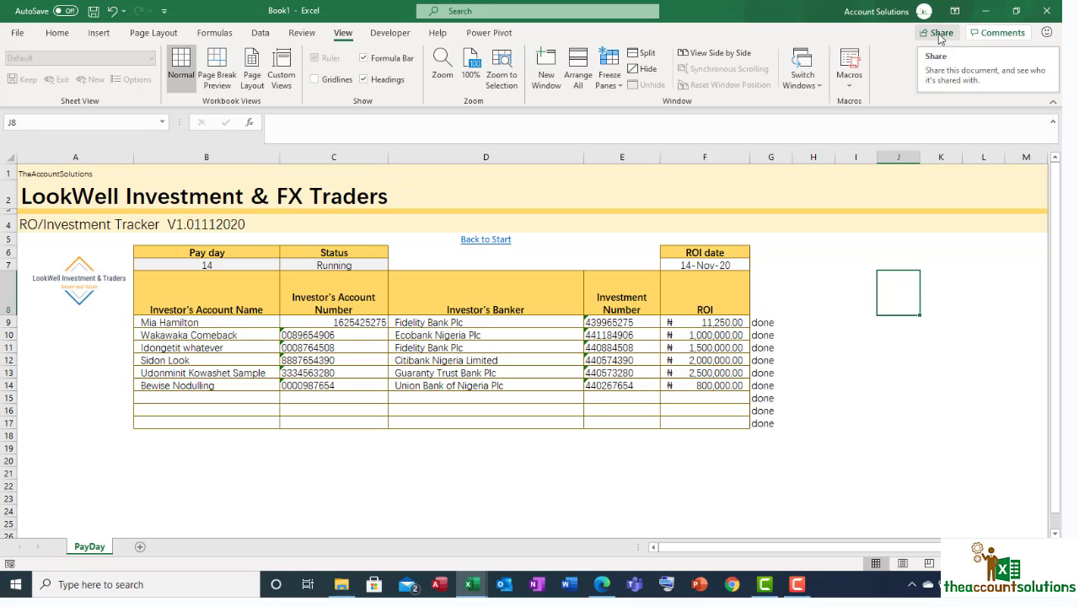
left_click(542, 351)
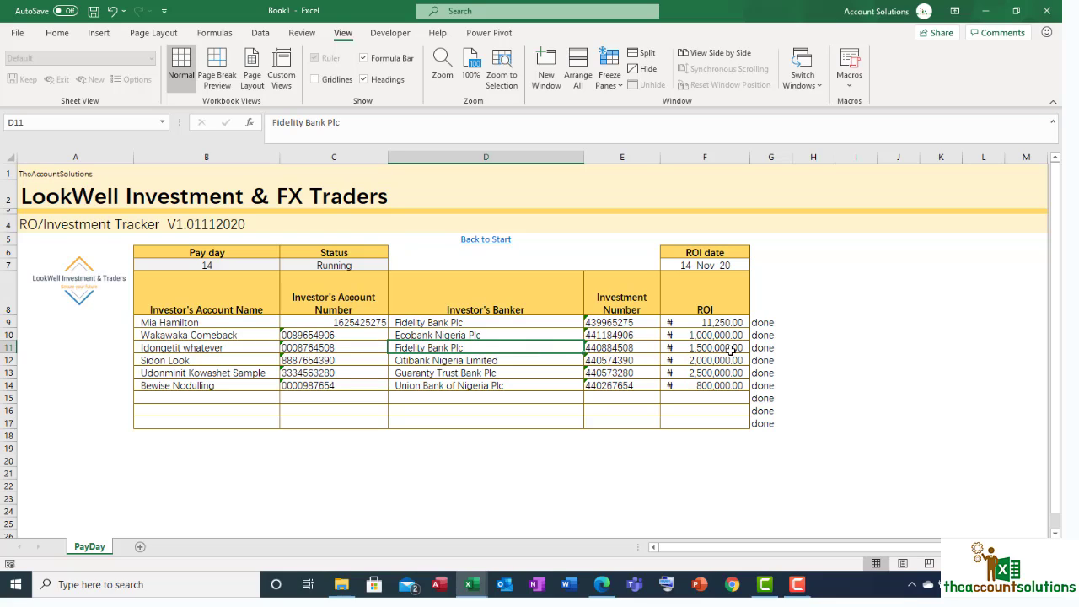
left_click(769, 347)
left_click(769, 360)
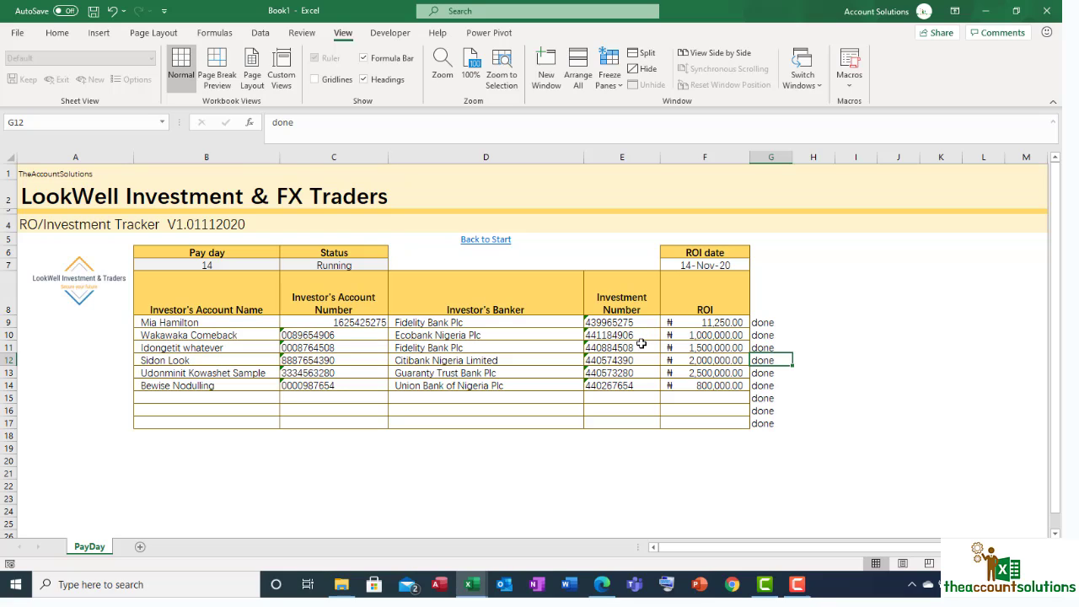
Step: Return to the investment tracker workbook and copy the investment numbers and ROI amounts of the six listed payments
left_click(992, 11)
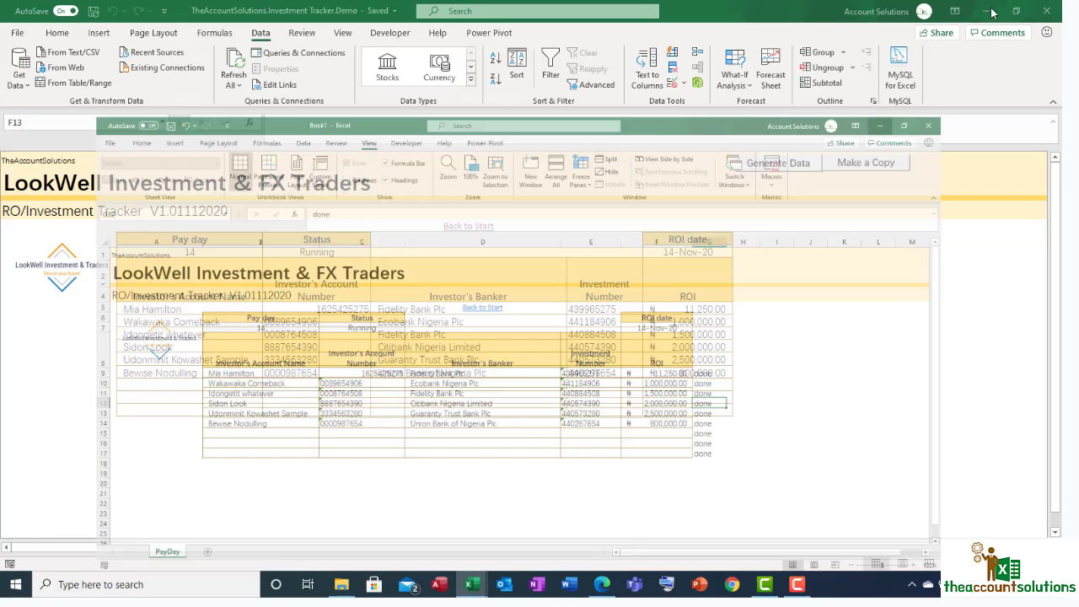
left_click(787, 355)
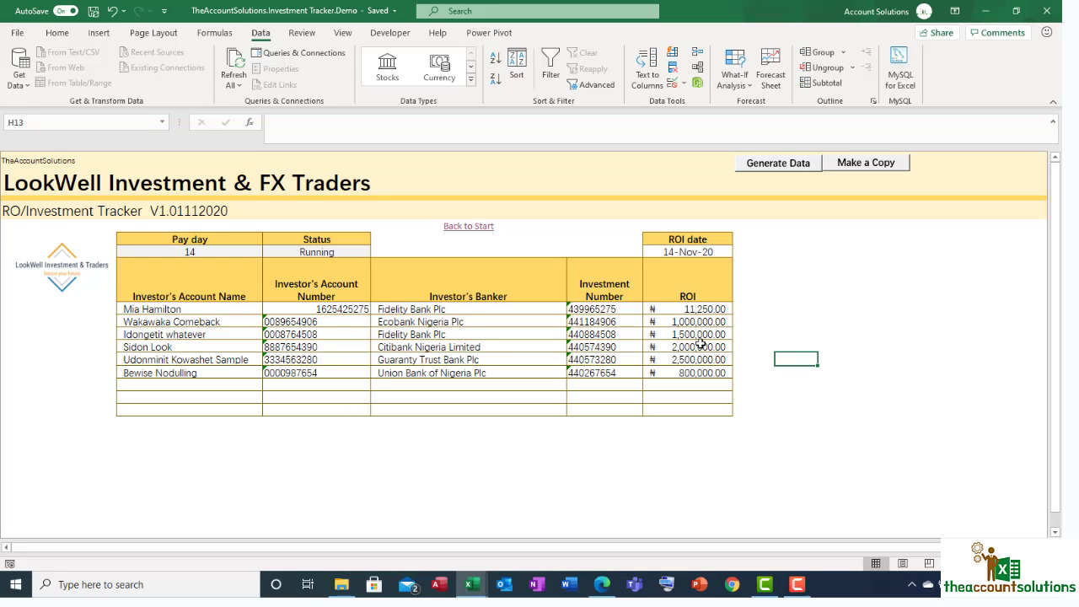
left_click(592, 310)
left_click_drag(592, 310, 685, 375)
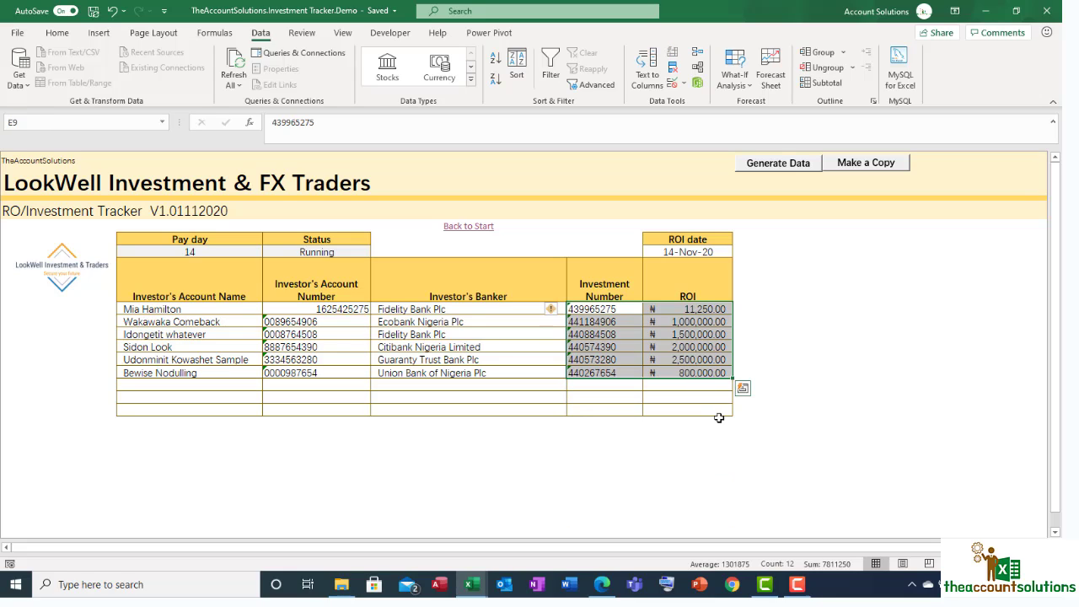
key("ctrl+c")
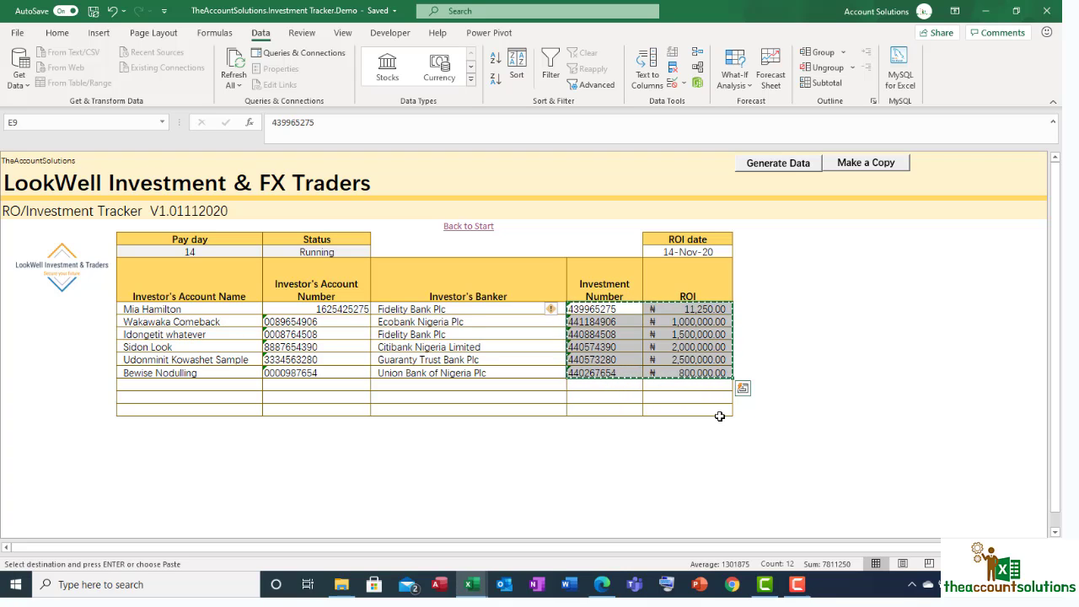
Step: Go back to the start page and open the Enter Payments Made sheet
left_click(474, 230)
left_click(474, 229)
scroll(433, 366, "down", 2)
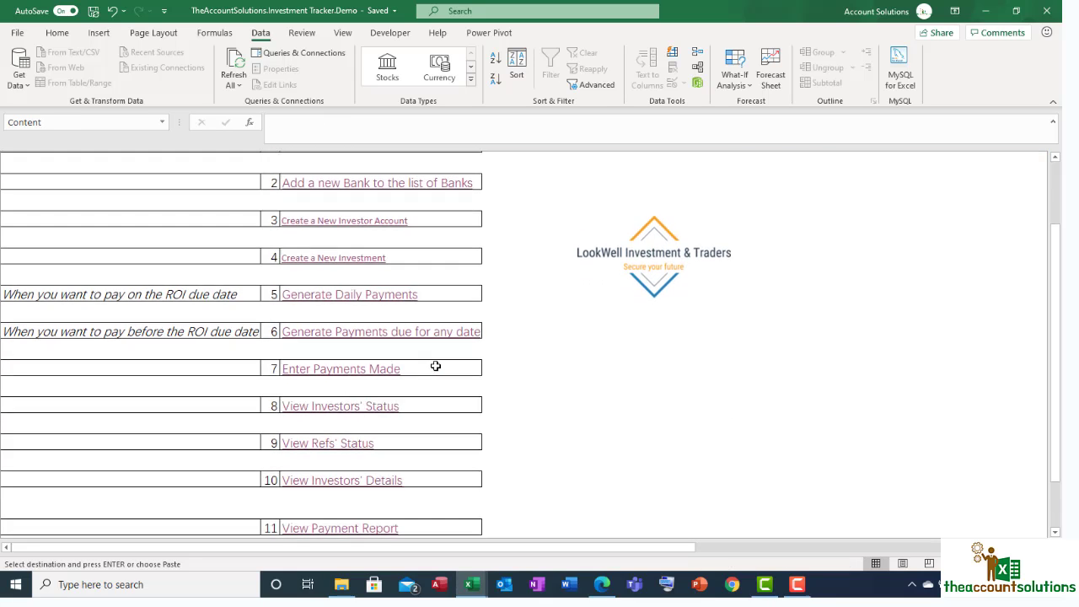
left_click(381, 369)
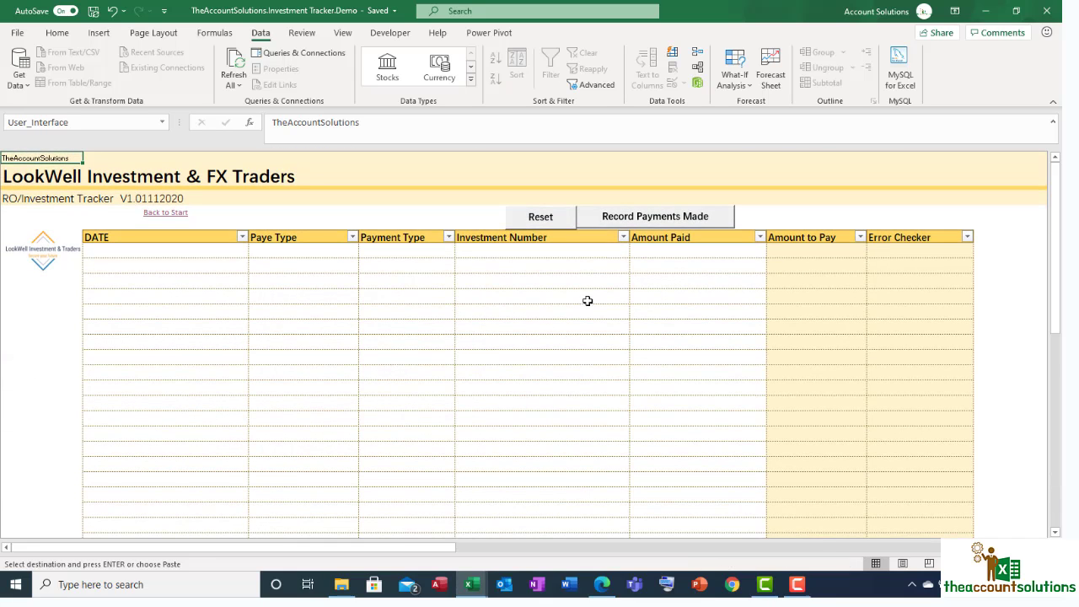
Step: Paste the copied investment numbers and amounts with Paste Special Values, starting at the first Investment Number cell
left_click(534, 251)
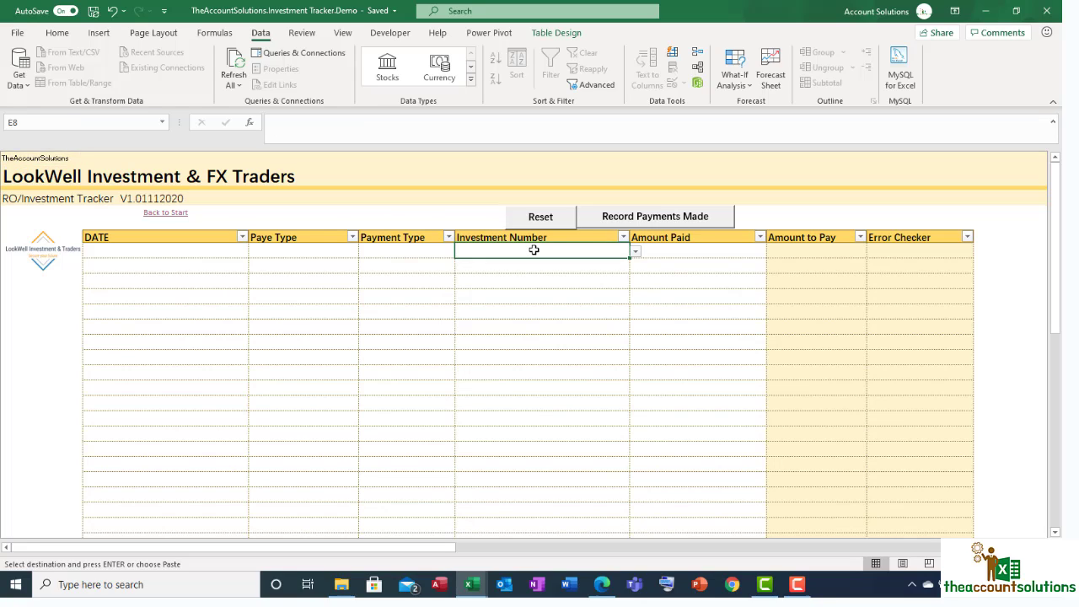
right_click(535, 254)
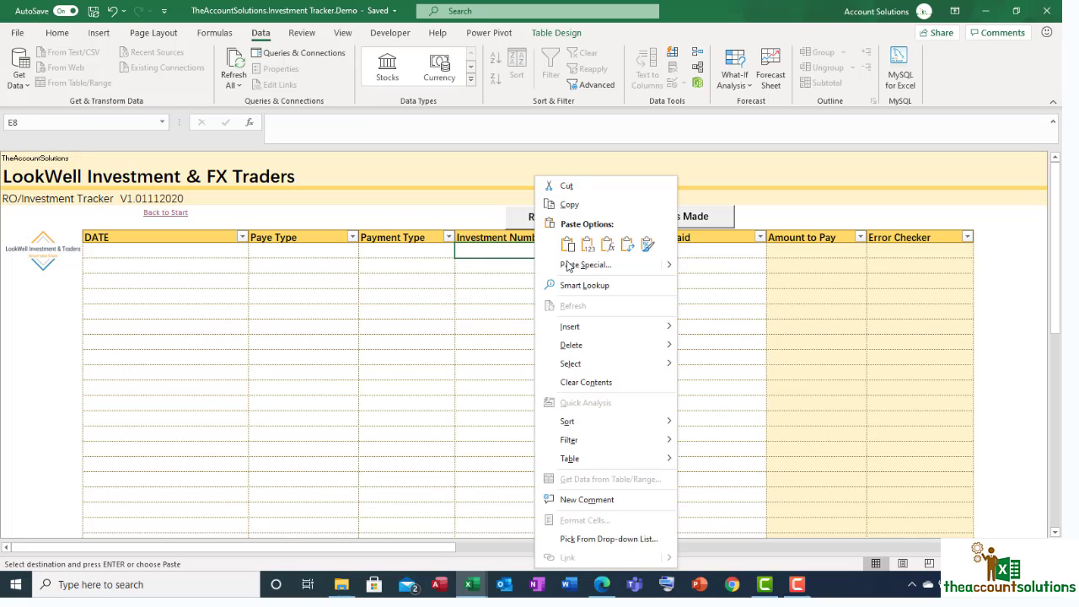
left_click(588, 245)
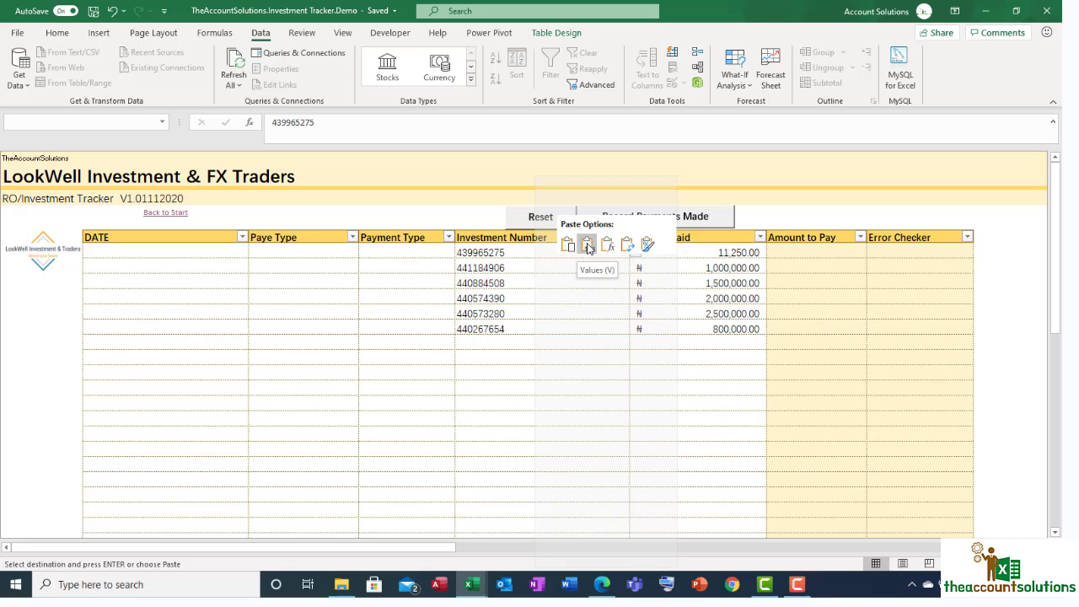
left_click(566, 268)
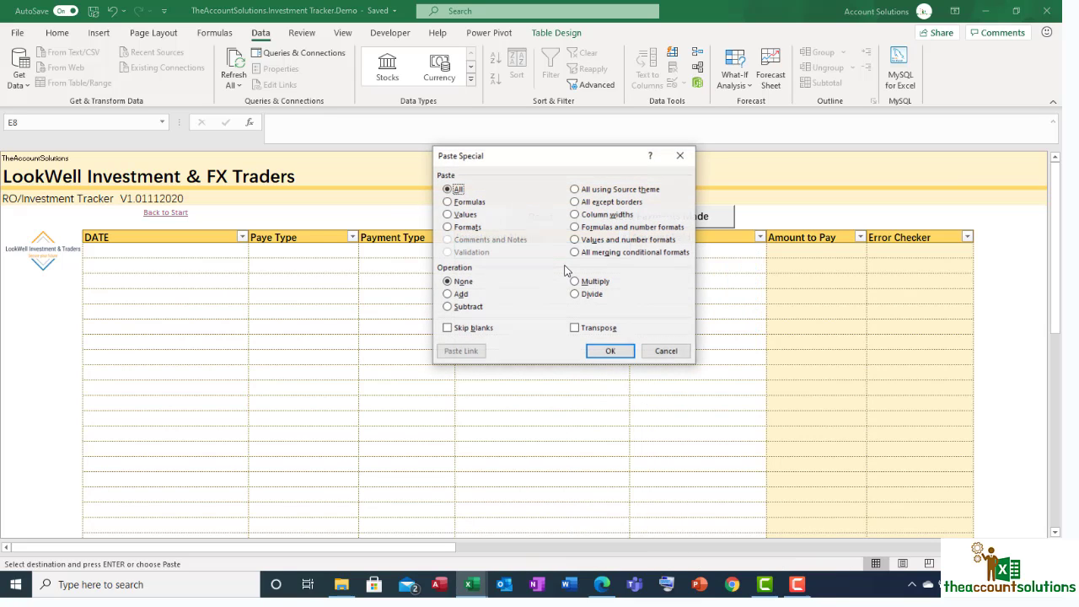
left_click(453, 216)
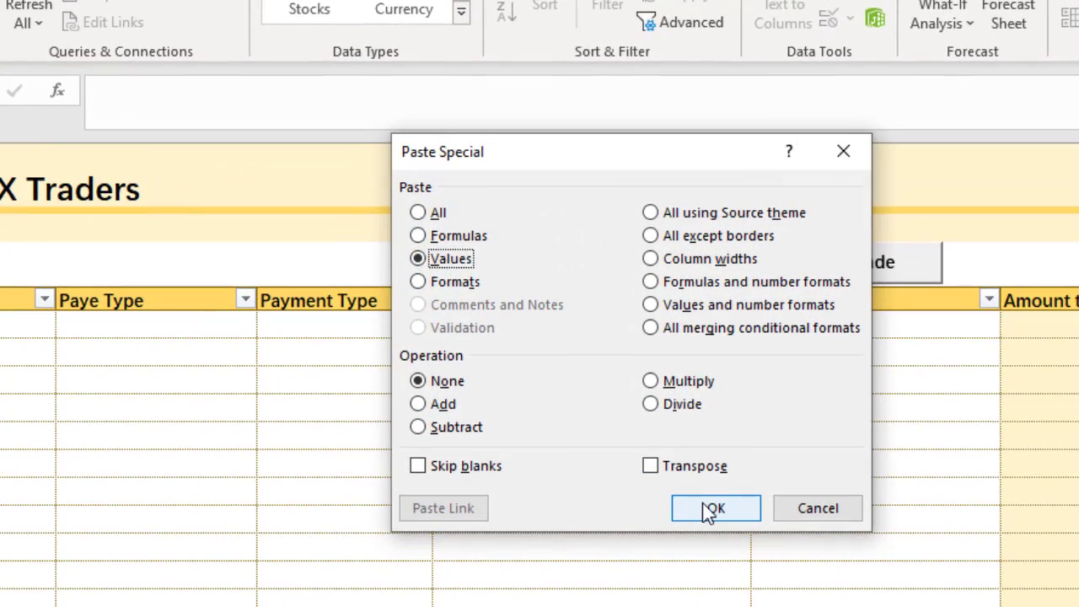
left_click(710, 509)
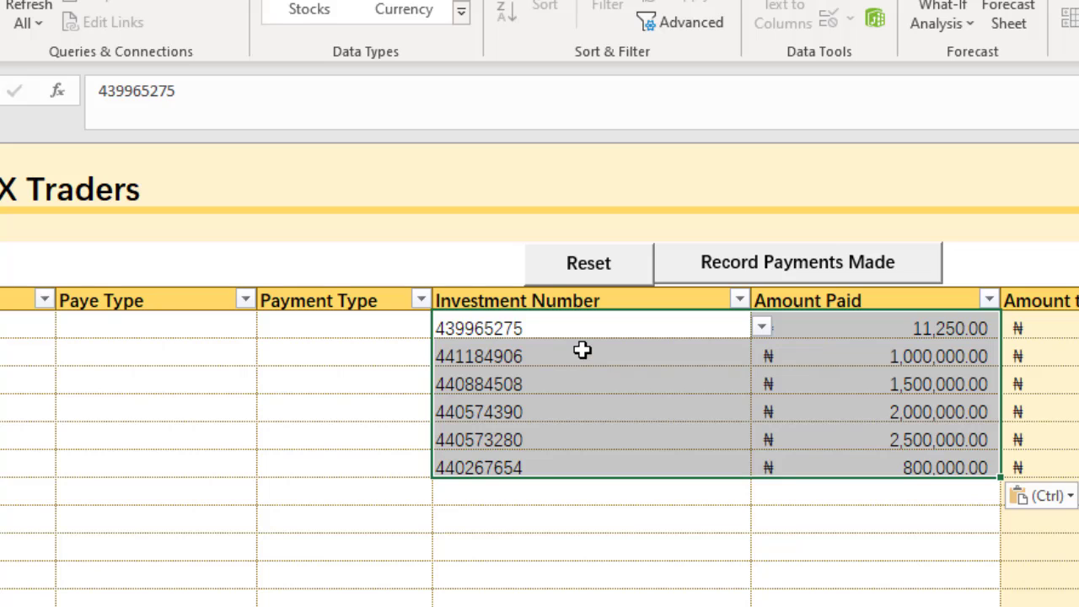
Step: Clear the pasted investment numbers and amounts and reselect the first Investment Number cell
key("Delete")
key("alt+Down")
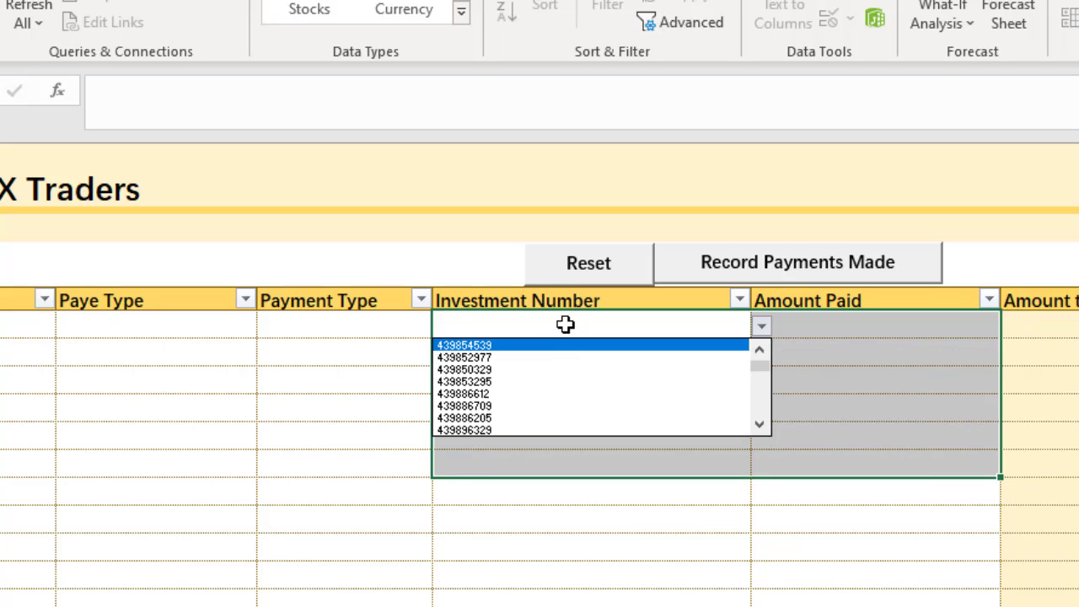
key("Escape")
left_click(579, 497)
left_click(575, 328)
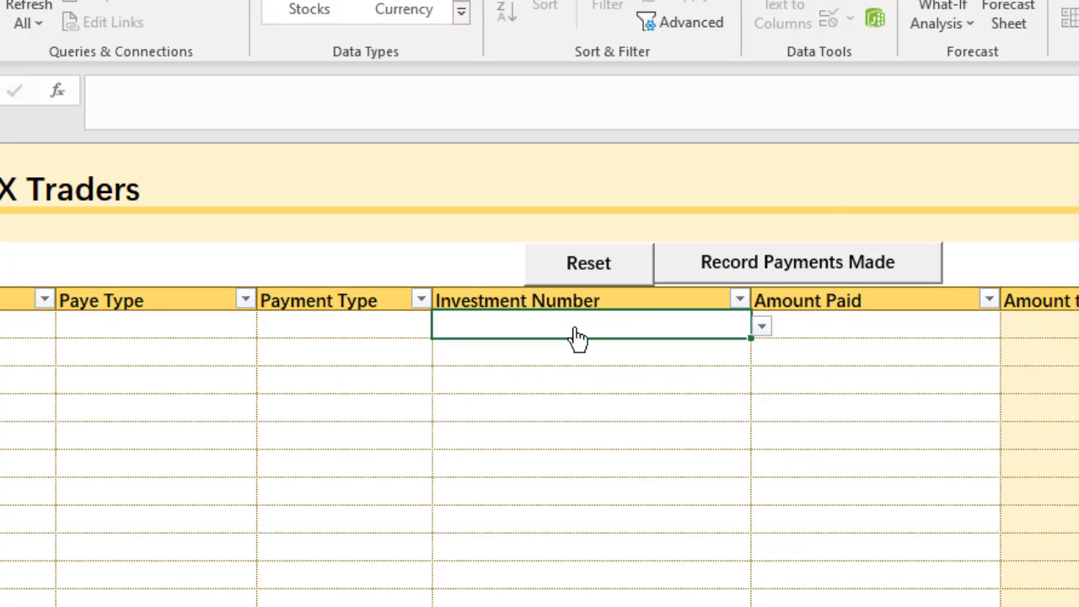
Step: Paste the copied payments as values into the Investment Number and Amount Paid columns, beginning in the first row
right_click(576, 331)
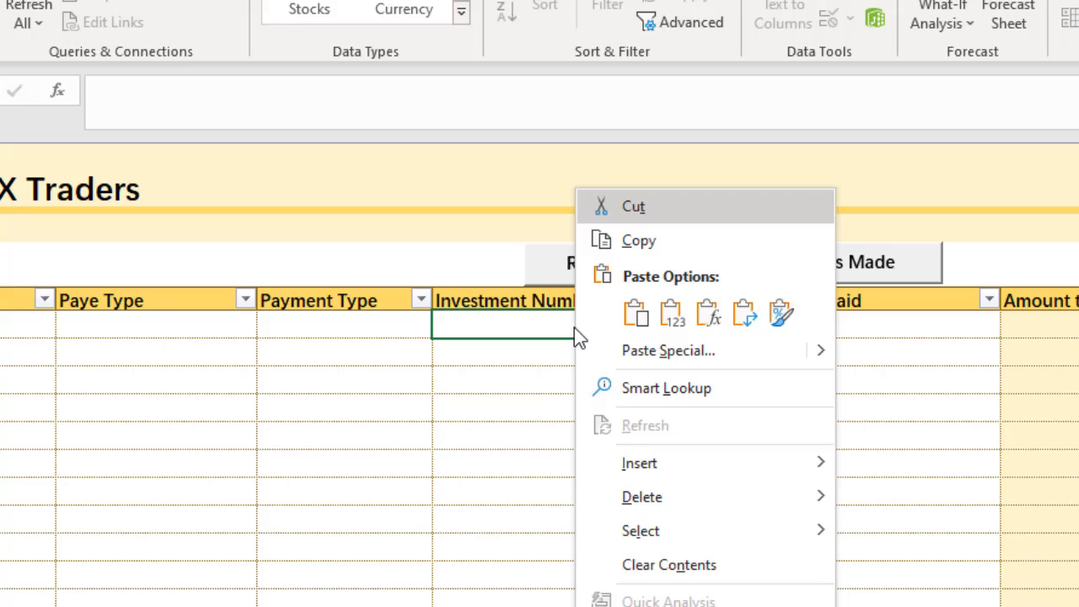
left_click(671, 316)
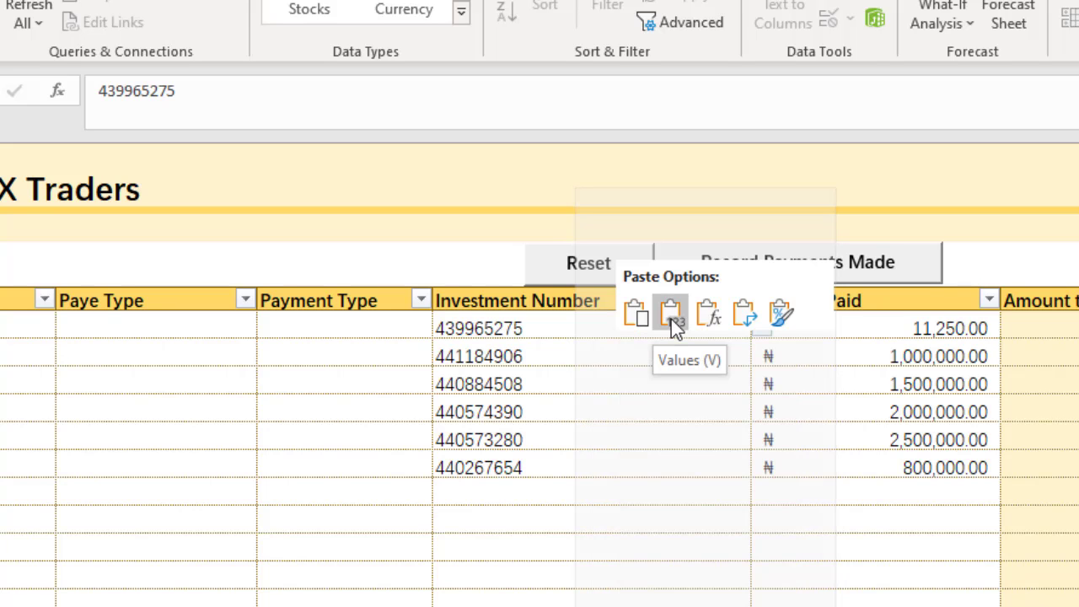
left_click(671, 319)
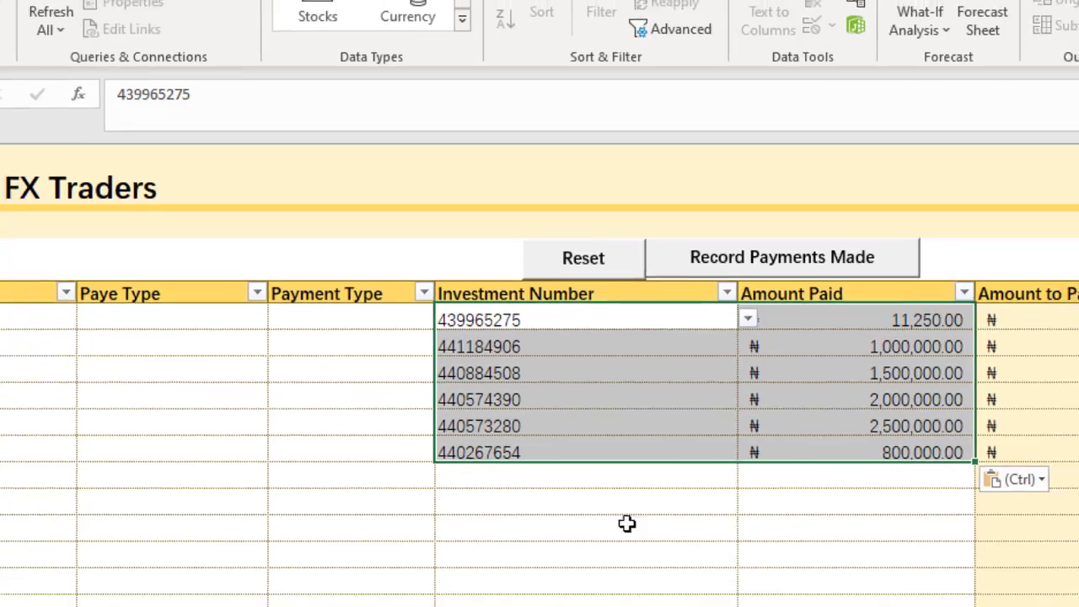
left_click(623, 553)
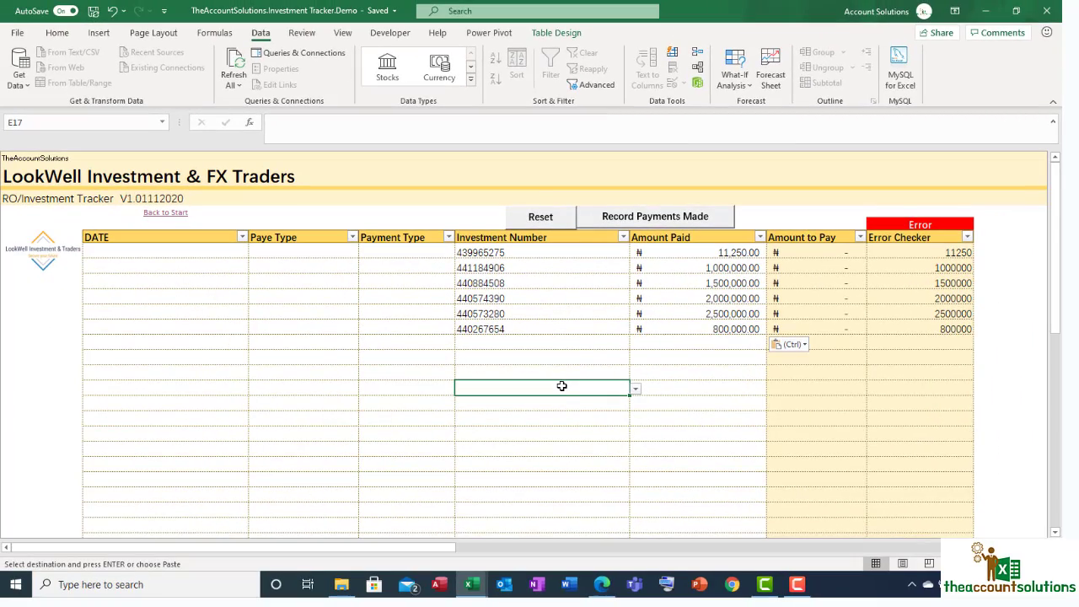
Step: Open the Generate Daily Payments sheet from the start page and copy its ROI date
left_click(203, 248)
left_click(177, 217)
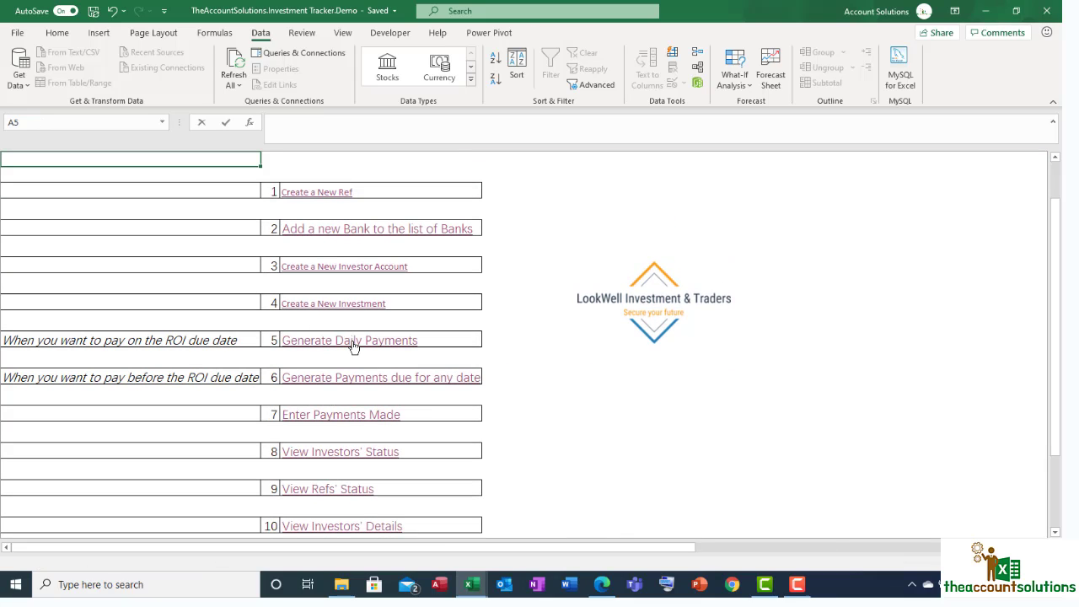
left_click(374, 343)
left_click(374, 343)
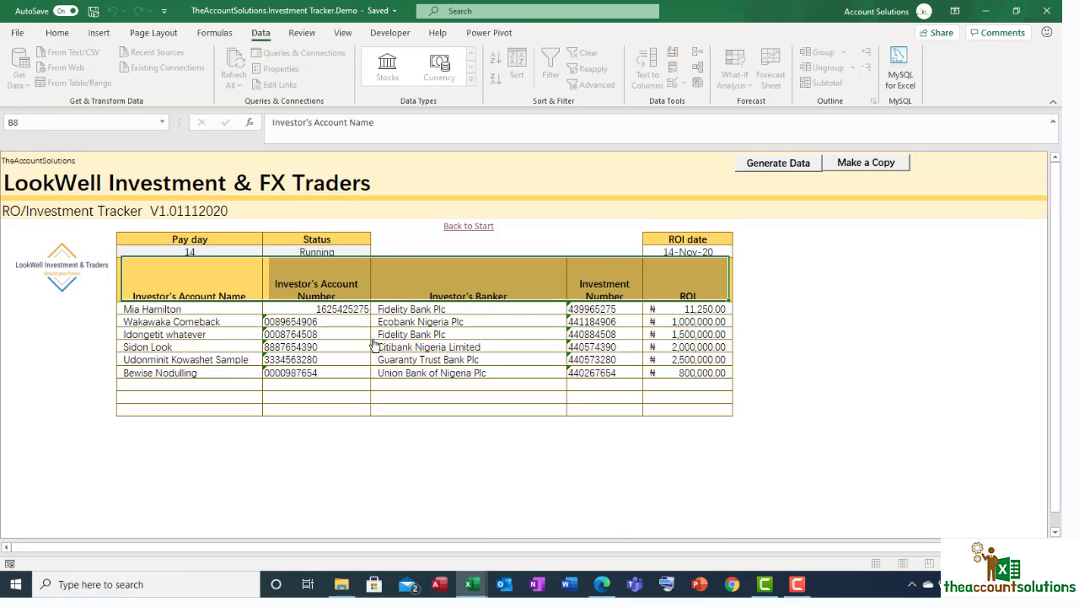
left_click(713, 252)
right_click(715, 249)
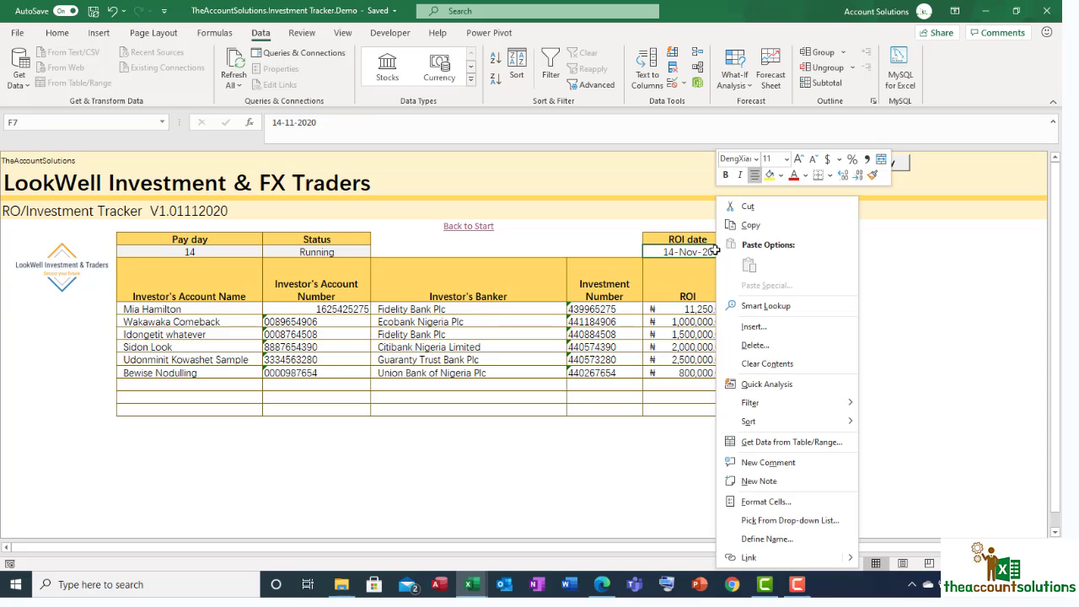
left_click(757, 228)
Step: Return to the Enter Payments Made sheet and paste the ROI date 14-Nov-20 as a value in the first DATE cell
left_click(484, 229)
left_click(484, 229)
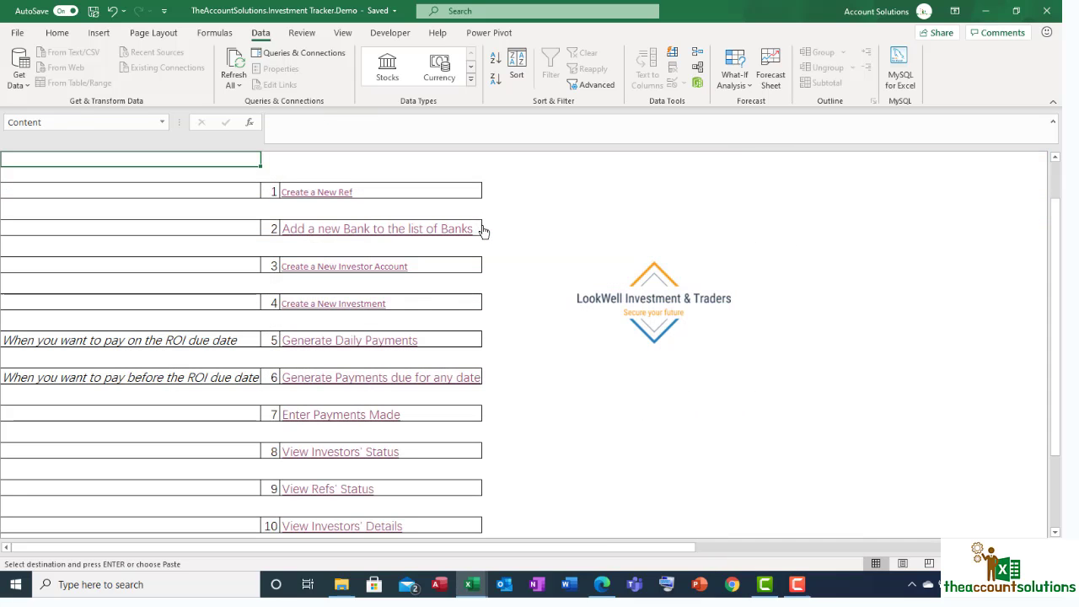
left_click(351, 415)
right_click(203, 255)
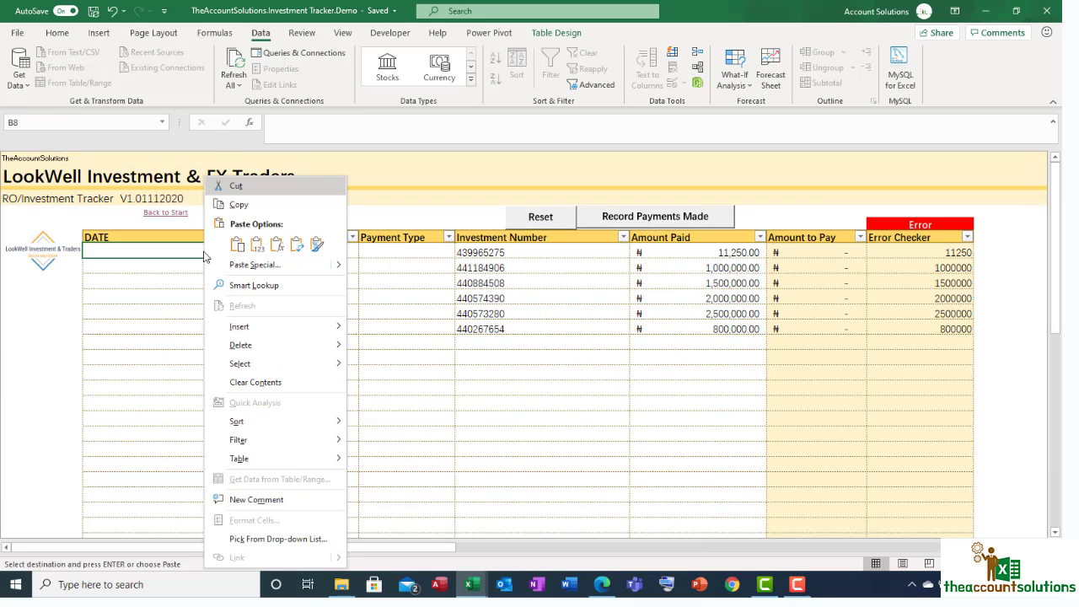
left_click(256, 245)
Step: Paste 14-Nov-20 as a value into the DATE cells of the remaining five payment rows
left_click(218, 268)
right_click(218, 268)
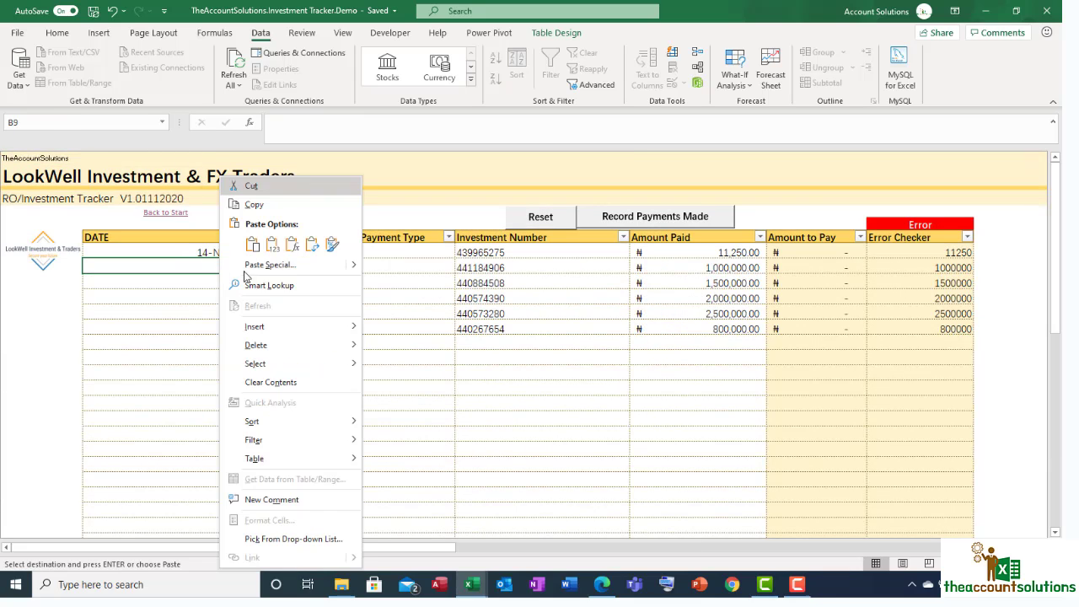
left_click(271, 247)
left_click_drag(215, 283, 217, 328)
right_click(206, 315)
left_click(258, 244)
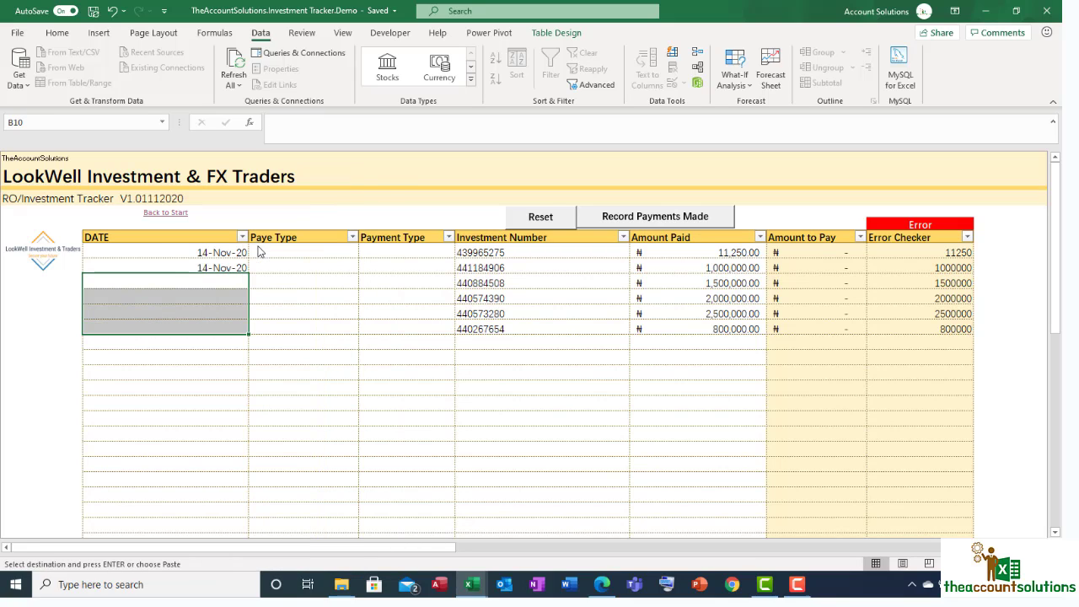
left_click(194, 381)
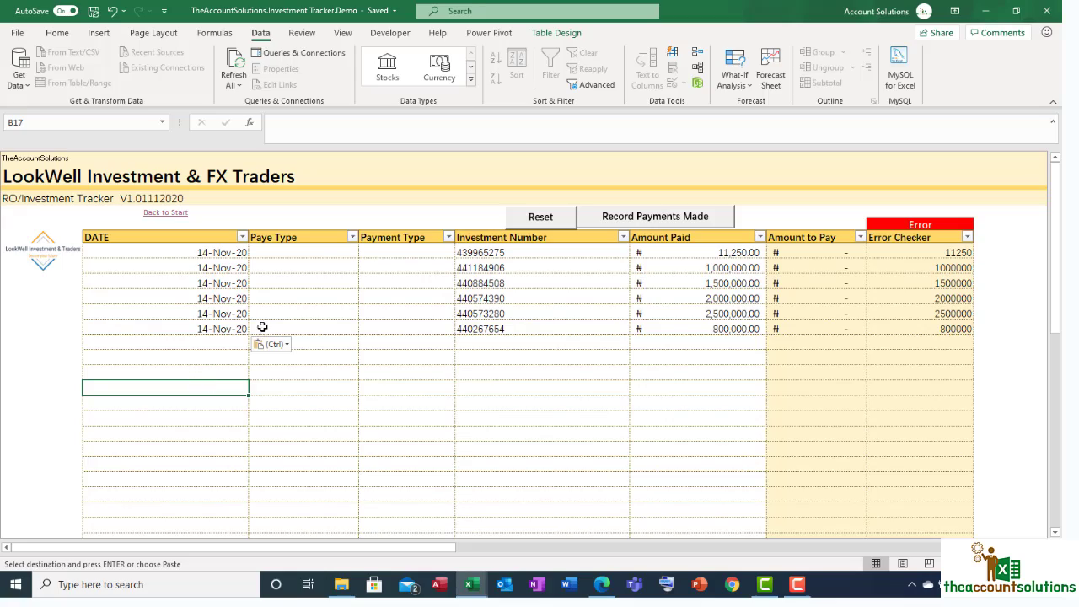
Step: Set the first payment row's Paye Type to Investor and its Payment Type to ROI
left_click(318, 253)
left_click(366, 253)
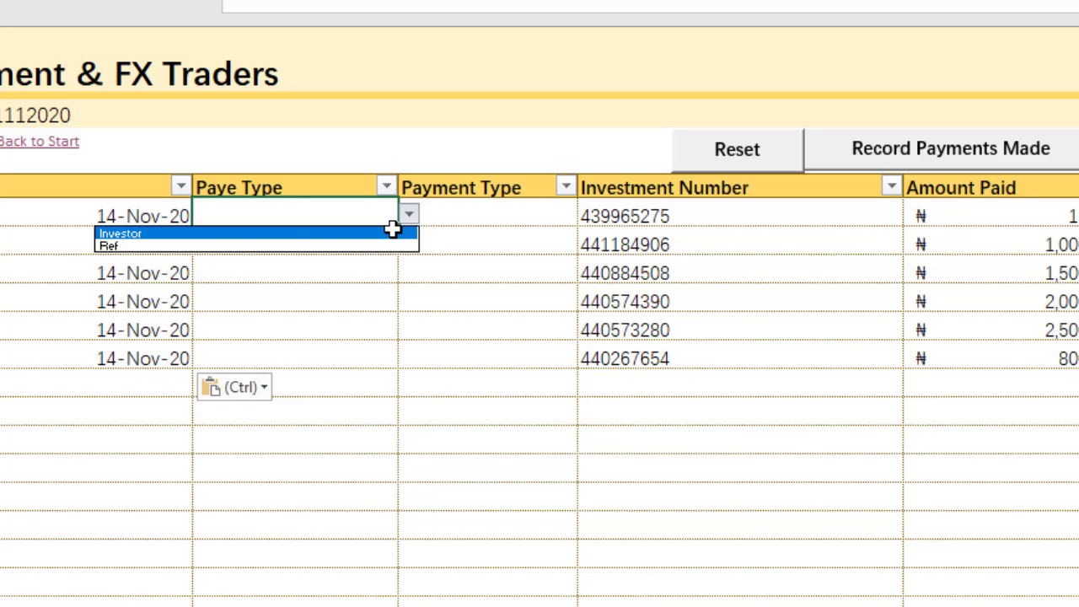
left_click(392, 229)
left_click(504, 221)
left_click(583, 218)
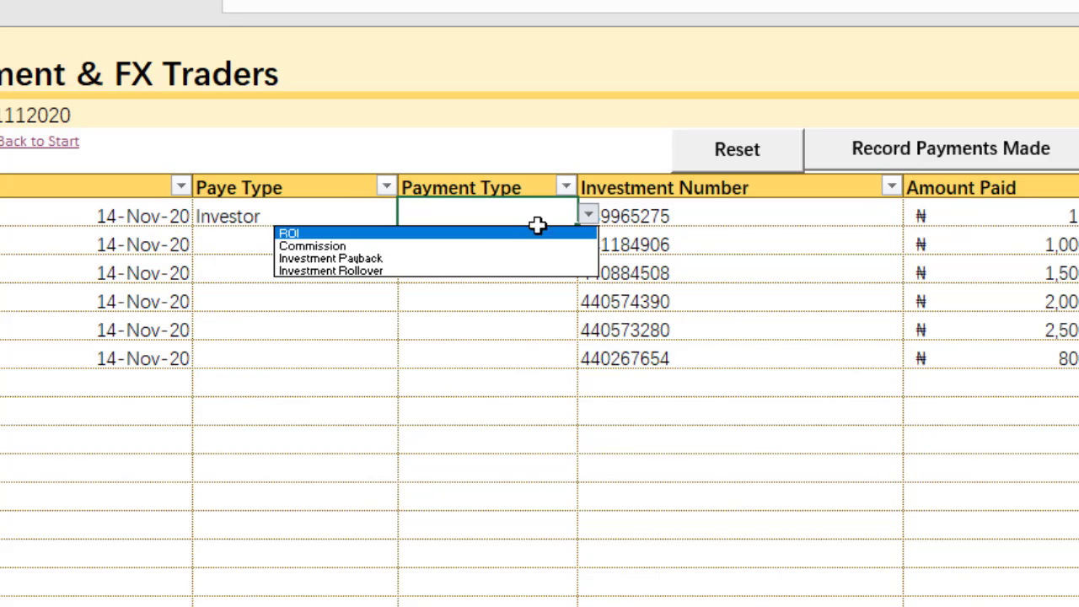
left_click(506, 233)
Step: Set the second payment row's Paye Type to Investor and its Payment Type to ROI
left_click(347, 246)
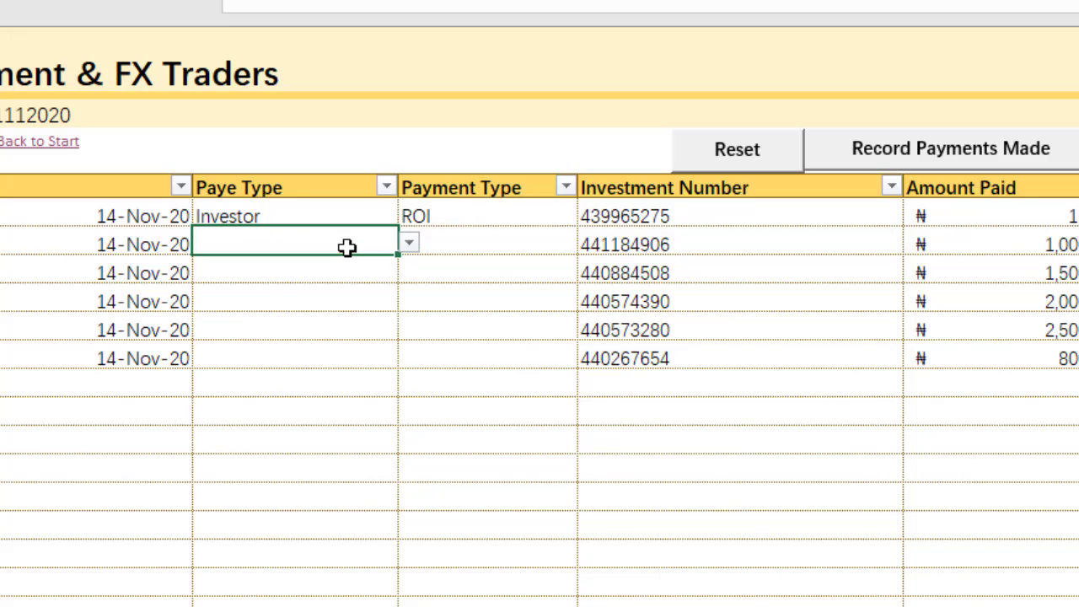
type("i")
left_click(456, 248)
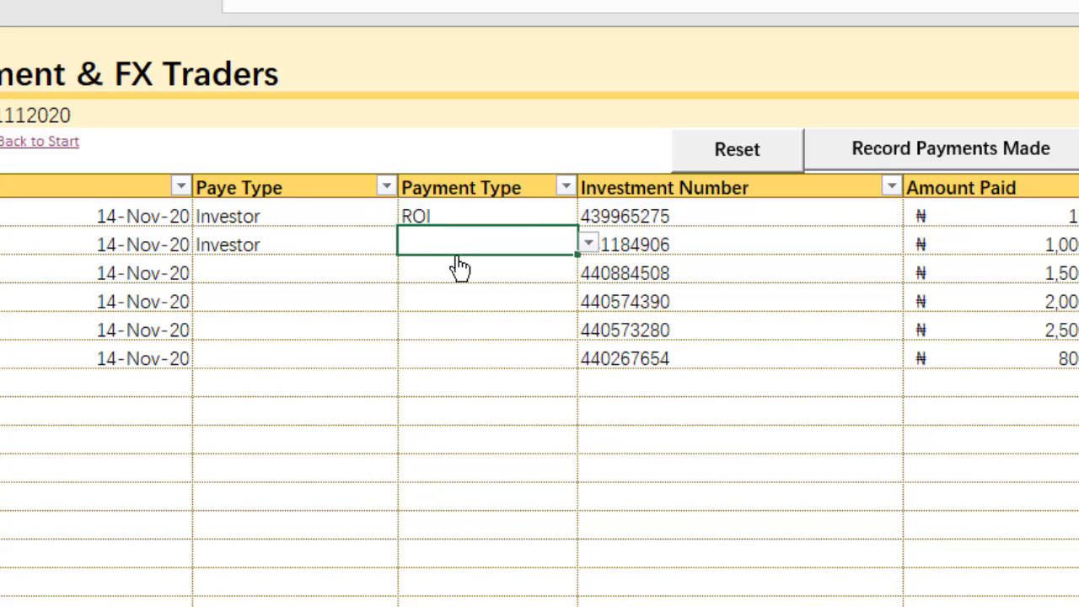
type("r")
left_click(441, 323)
Step: Copy the second row's Investor and ROI entries into the Paye Type and Payment Type cells of the remaining four payment rows
left_click_drag(289, 253, 454, 251)
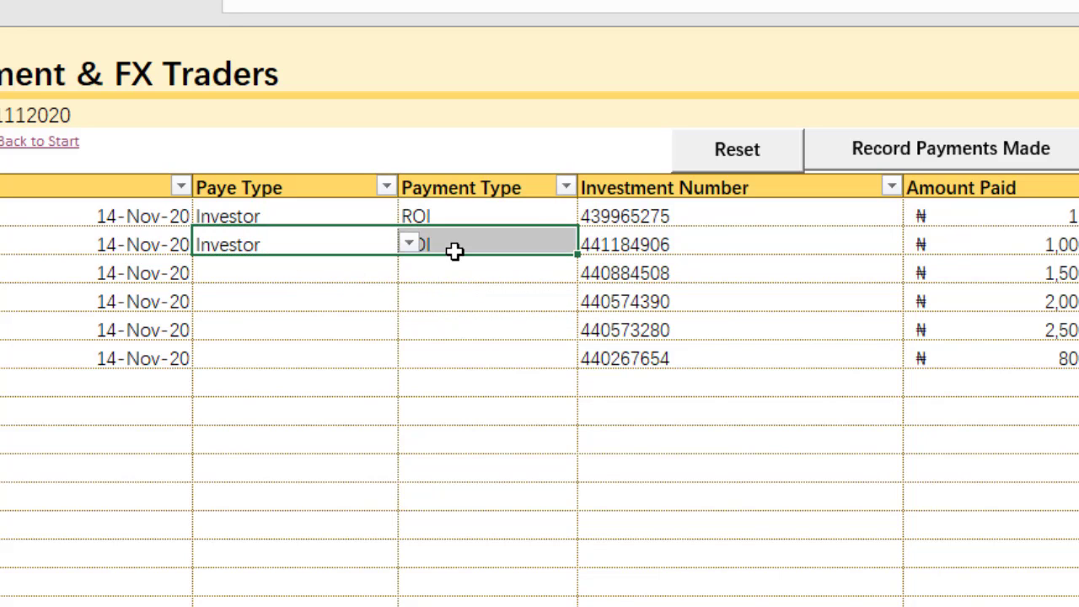
key("ctrl+c")
left_click_drag(301, 273, 303, 343)
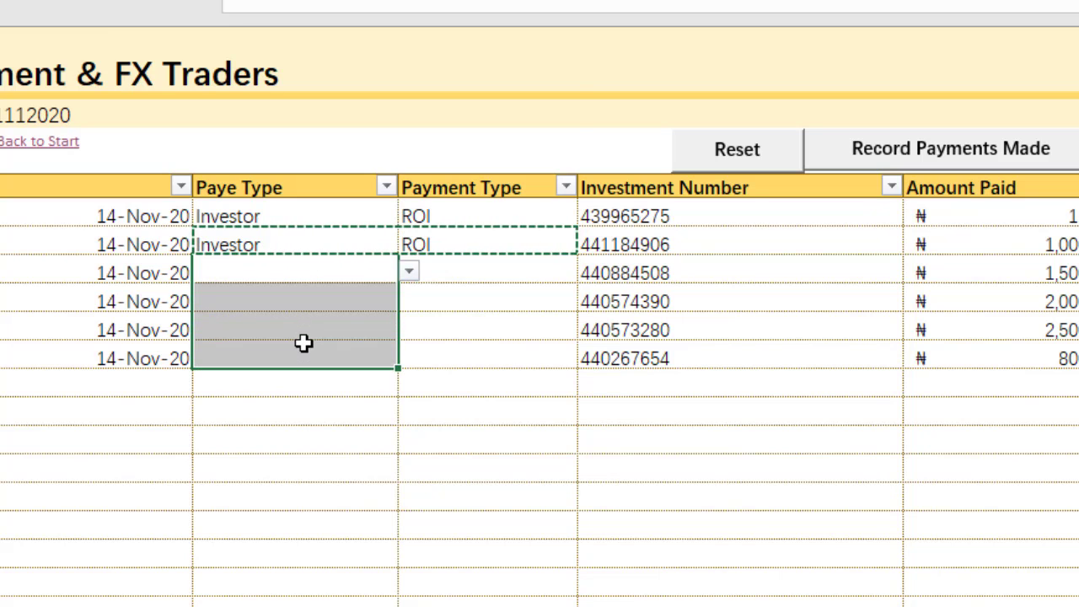
right_click(304, 342)
left_click(404, 137)
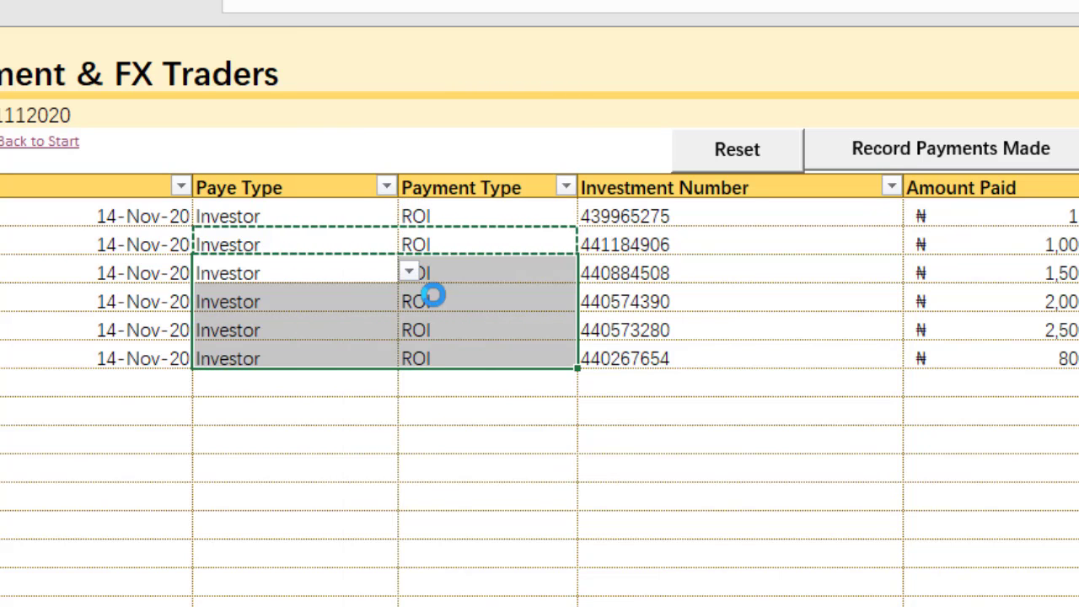
Step: Record the six entered 14-Nov-20 payments as made and confirm the recording
left_click(394, 438)
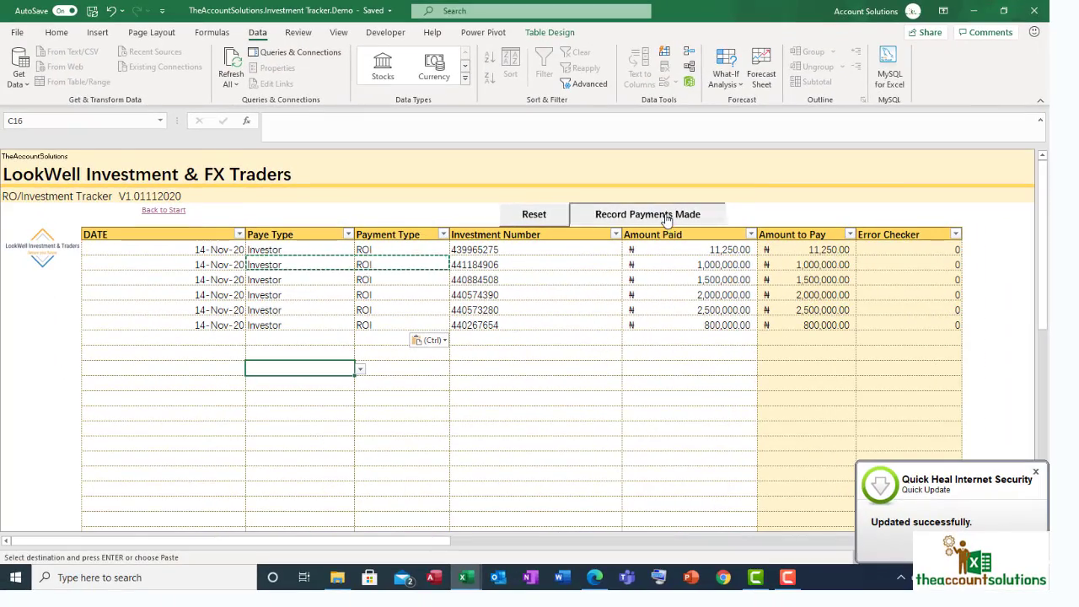
left_click(666, 218)
left_click(573, 339)
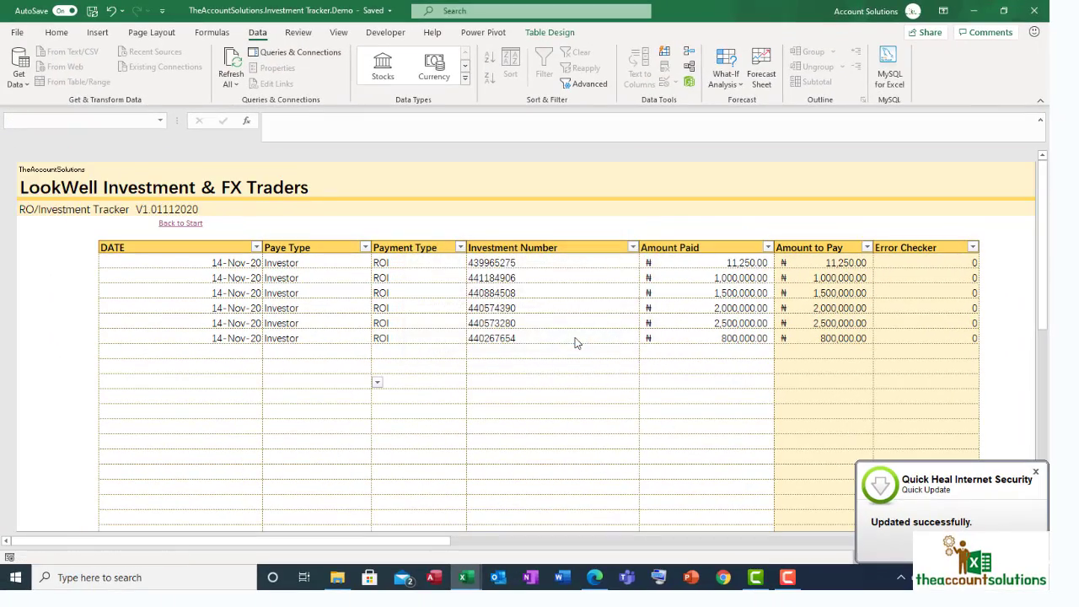
left_click(571, 331)
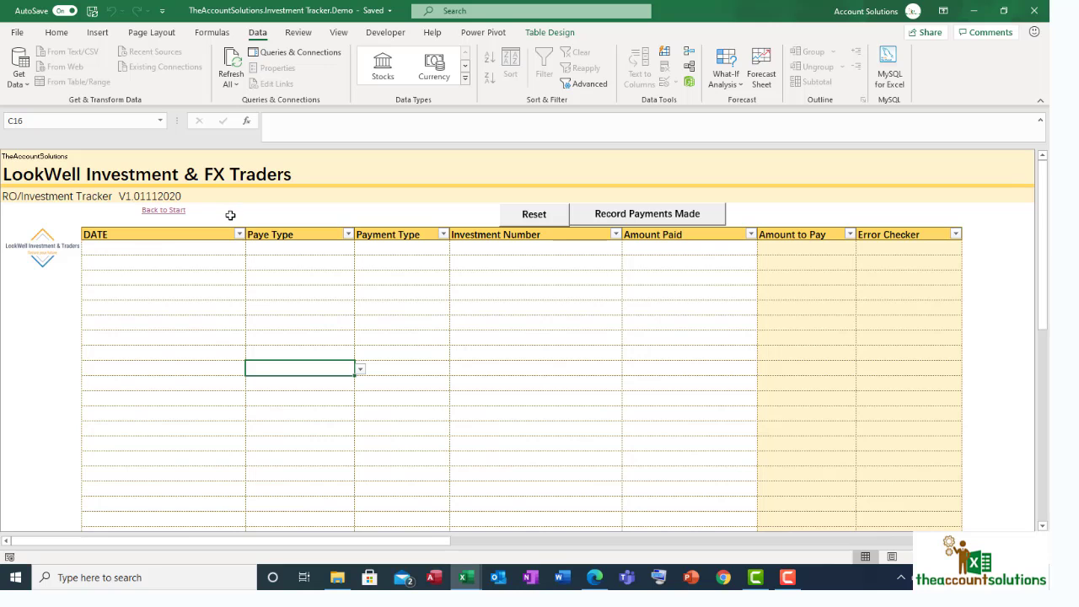
Step: Open Investors' Status from the start page and examine the number of months and months paid for of the newly paid investments
left_click(163, 210)
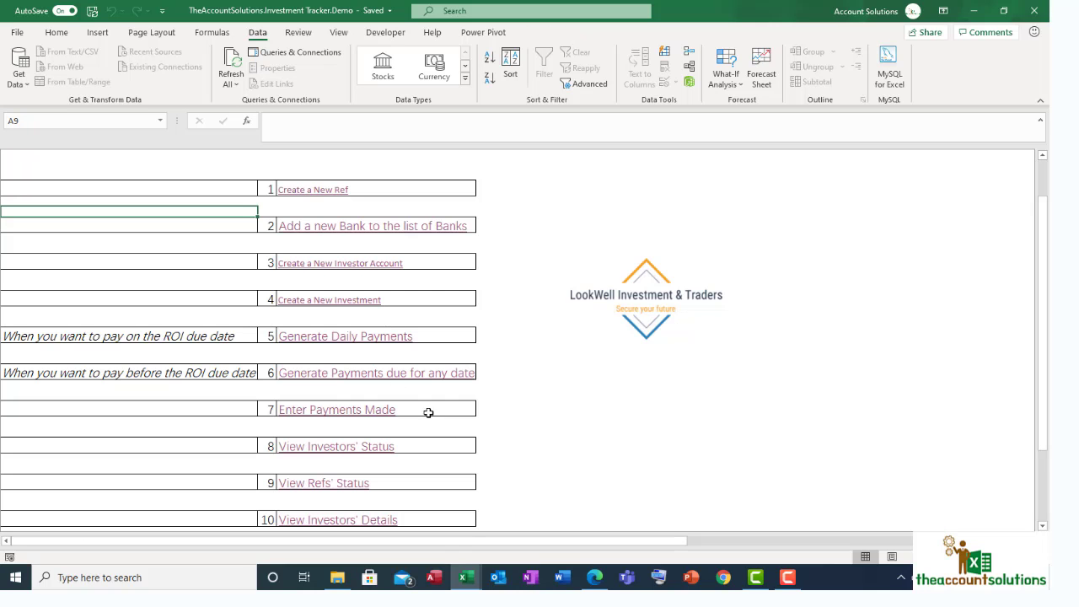
scroll(433, 445, "down", 1)
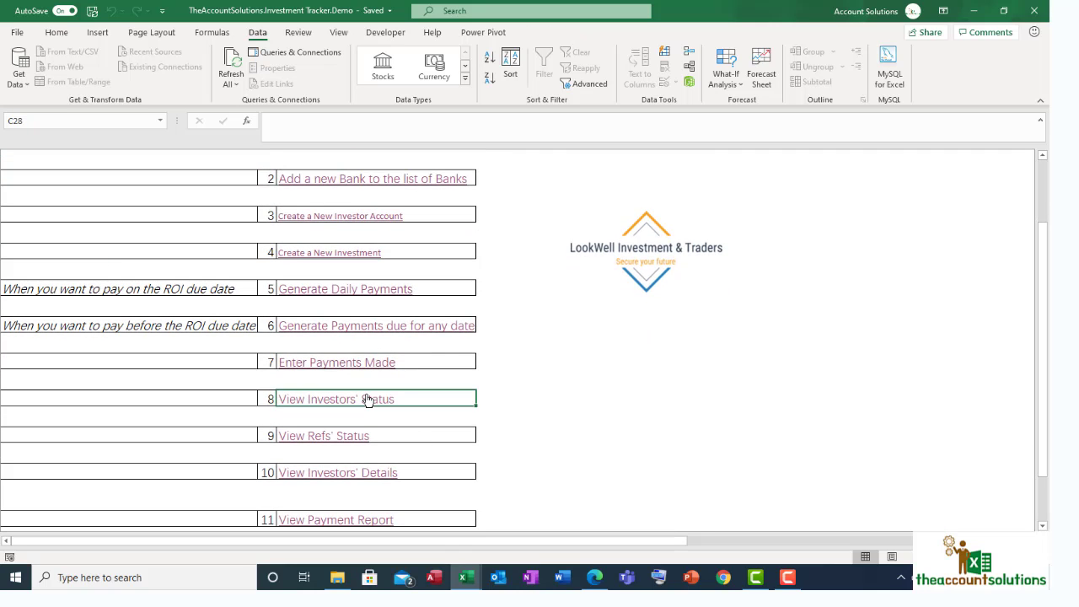
left_click(377, 398)
scroll(827, 395, "down", 8)
scroll(827, 395, "down", 5)
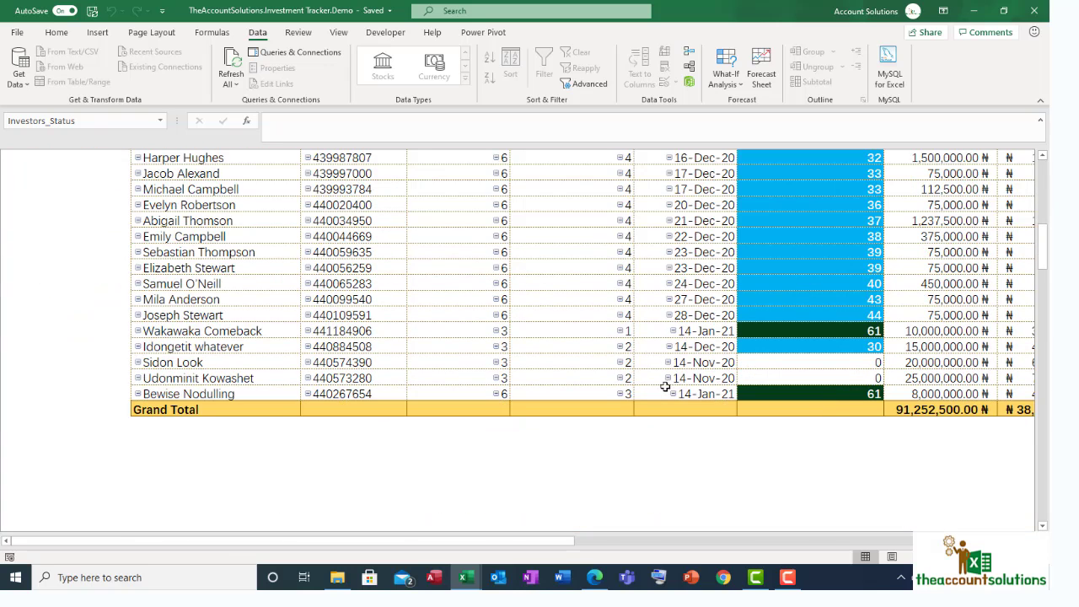
left_click(473, 363)
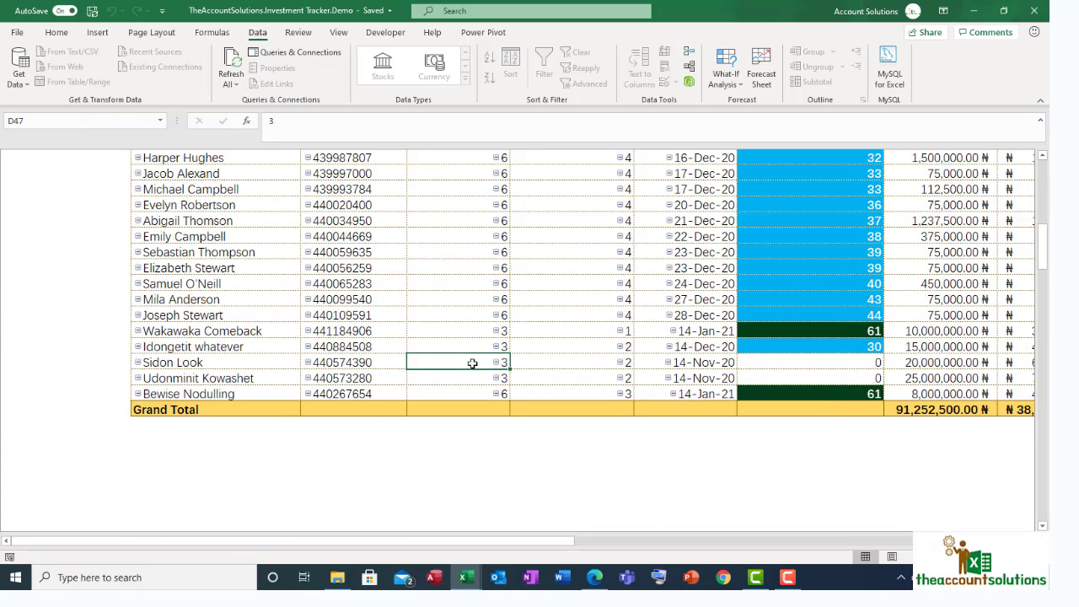
left_click(580, 363)
scroll(802, 431, "up", 12)
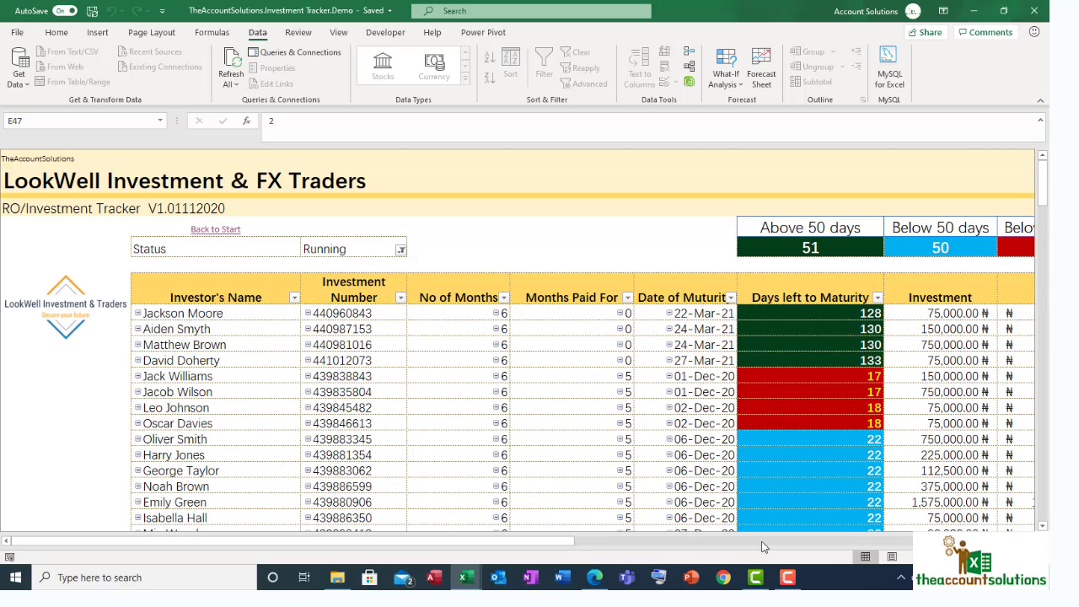
left_click_drag(528, 542, 764, 543)
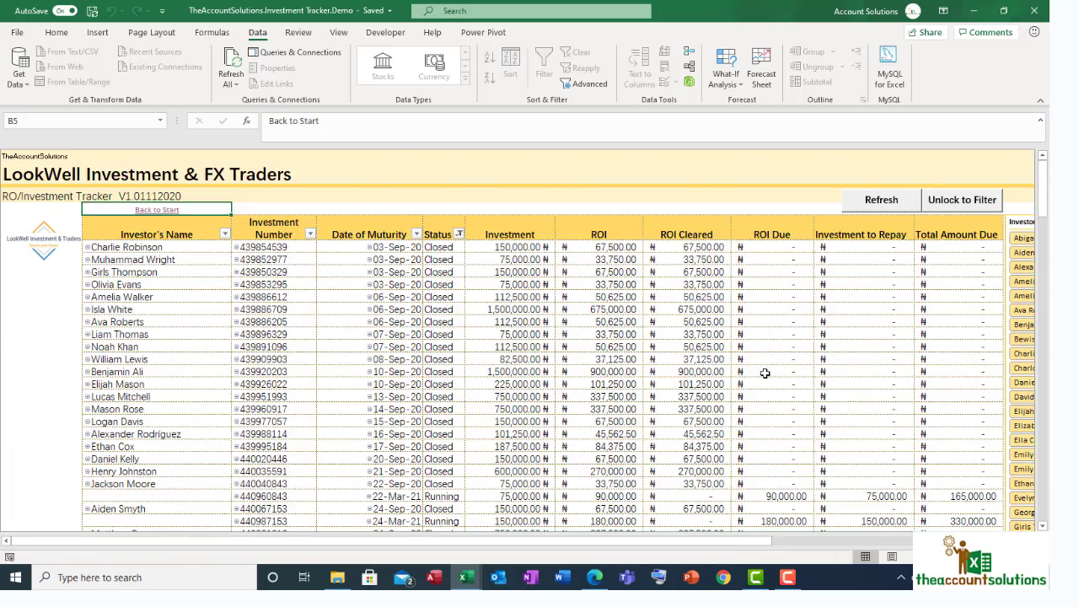
Step: Inspect the maturity dates, status and ROI cleared of the recently paid investments at the end of the Investors' Details list
scroll(765, 373, "down", 10)
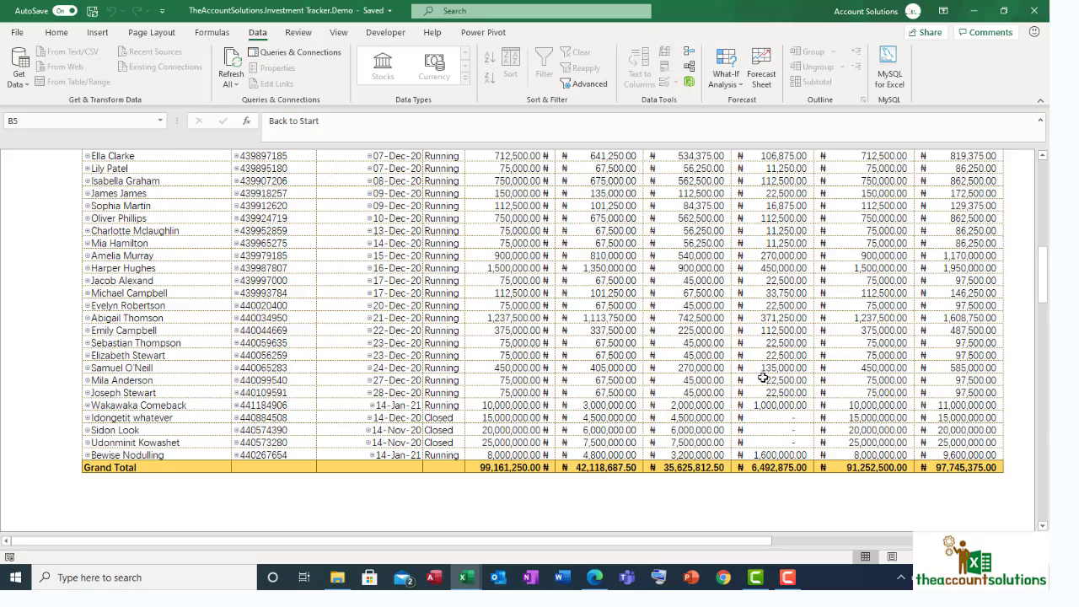
scroll(762, 378, "down", 1)
left_click_drag(167, 379, 787, 406)
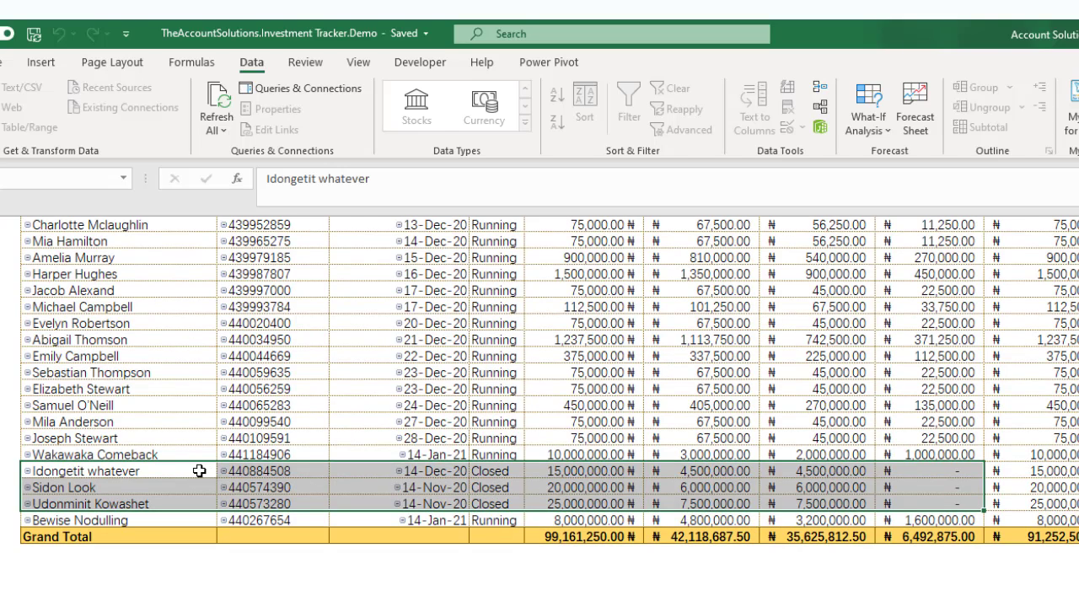
left_click(775, 470)
left_click(420, 472)
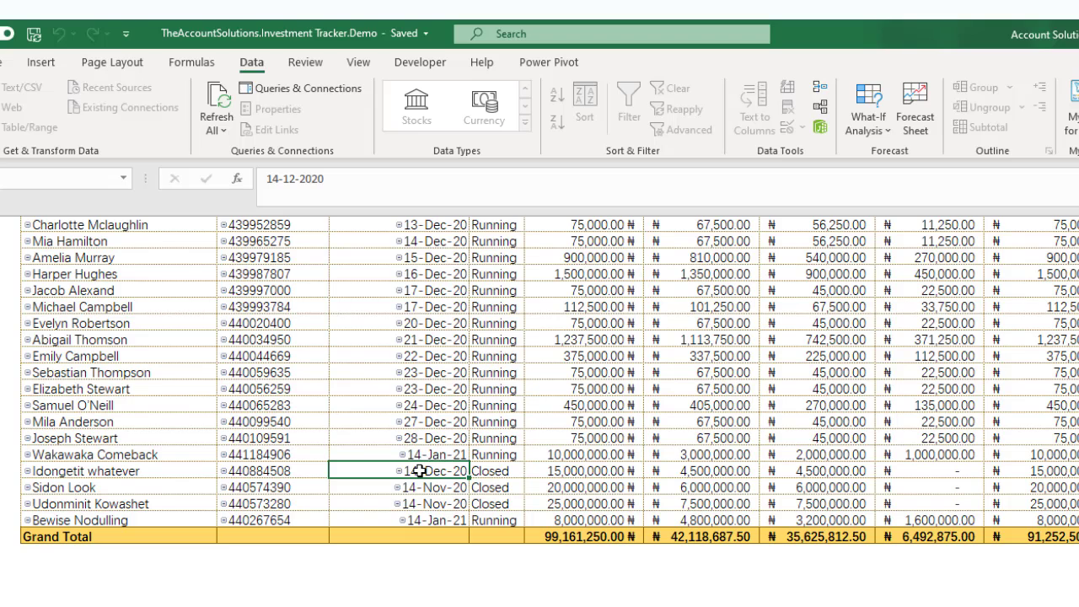
Step: Compare the status, ROI Cleared and ROI Due of the last five investments in the updated Investors' Details list
key("alt+Tab")
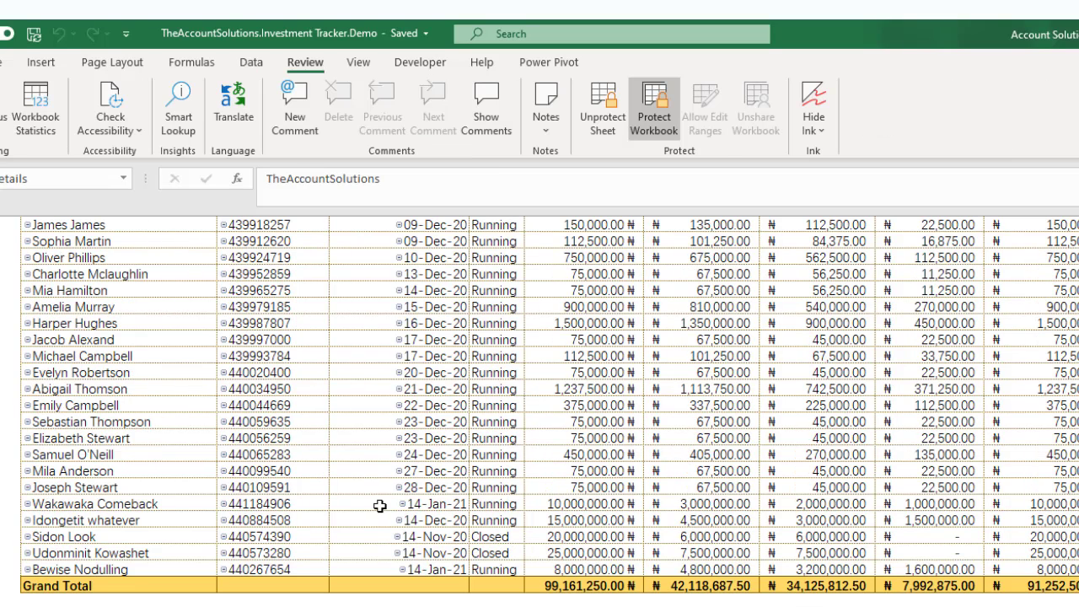
left_click_drag(119, 520, 736, 534)
left_click_drag(151, 537, 1054, 545)
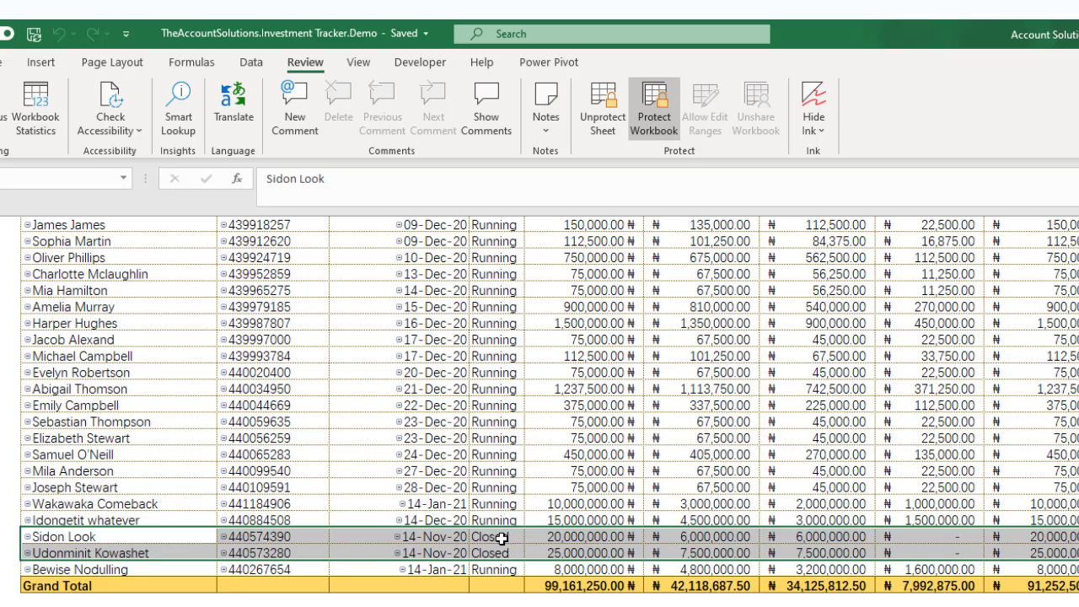
left_click_drag(112, 506, 112, 521)
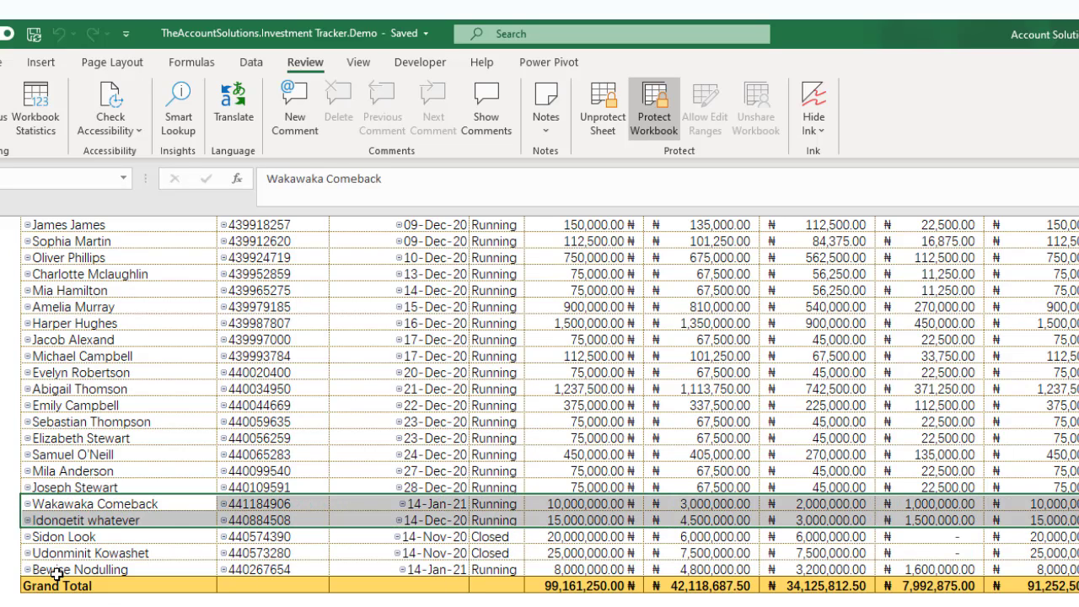
left_click_drag(58, 570, 1076, 572)
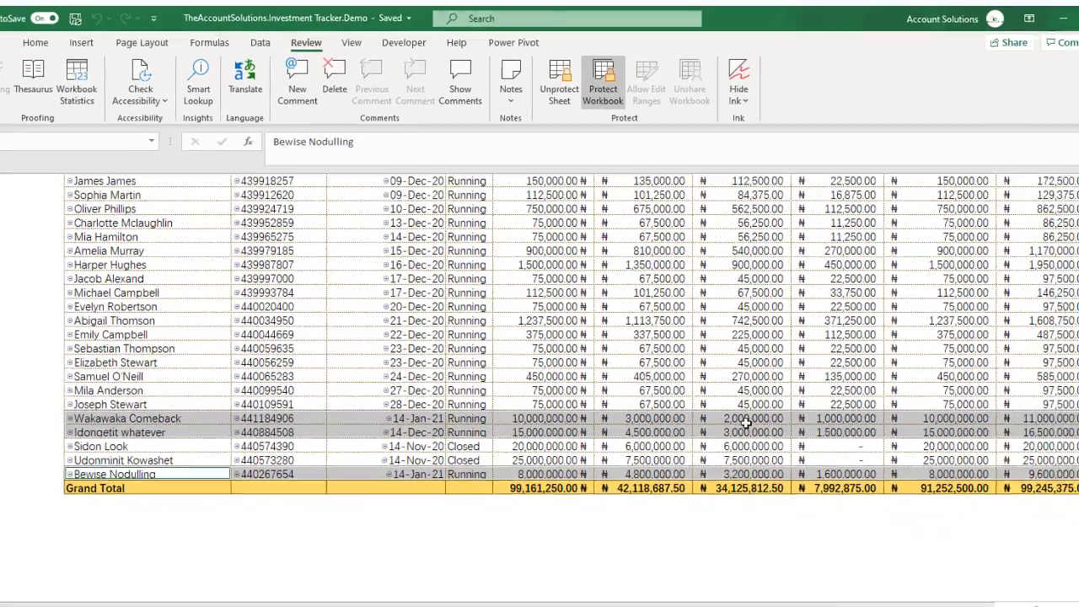
scroll(711, 382, "up", 15)
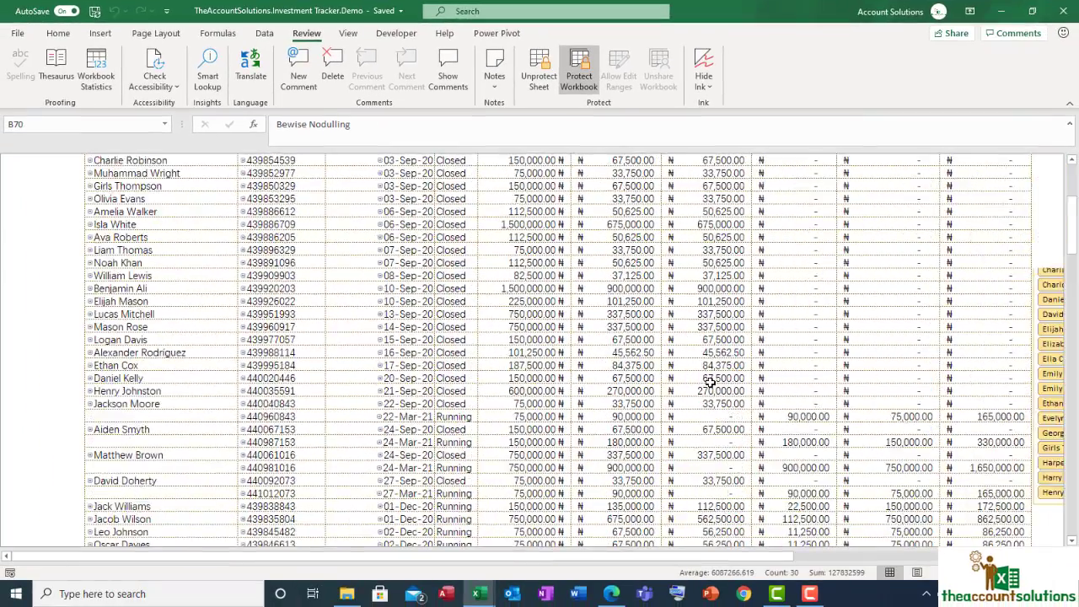
left_click(711, 382)
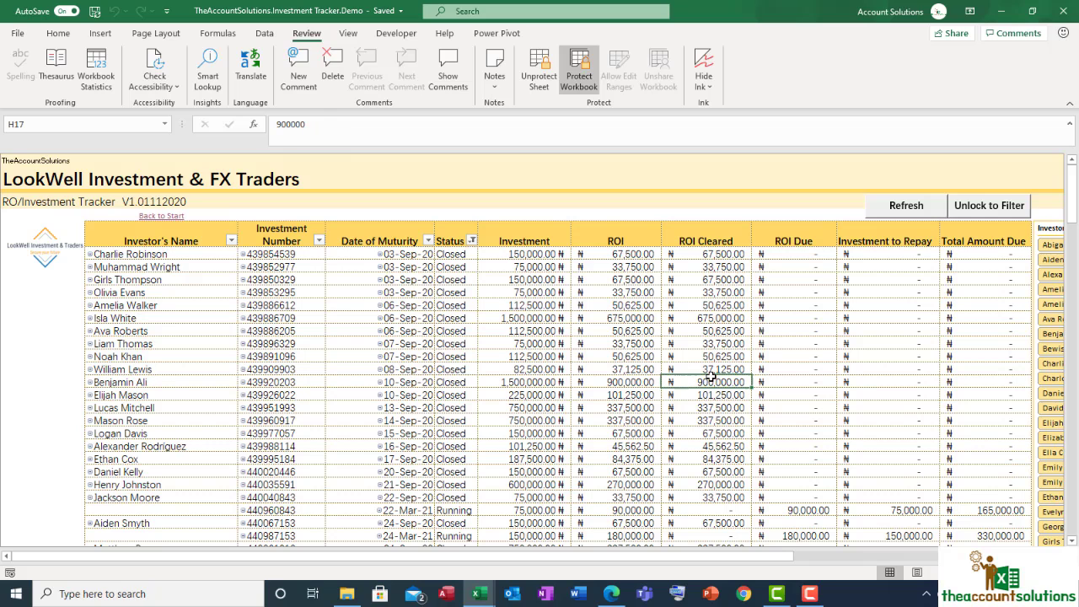
Step: Go back to the start page, open Investors' Status and review the last three running investments across all columns
left_click(164, 217)
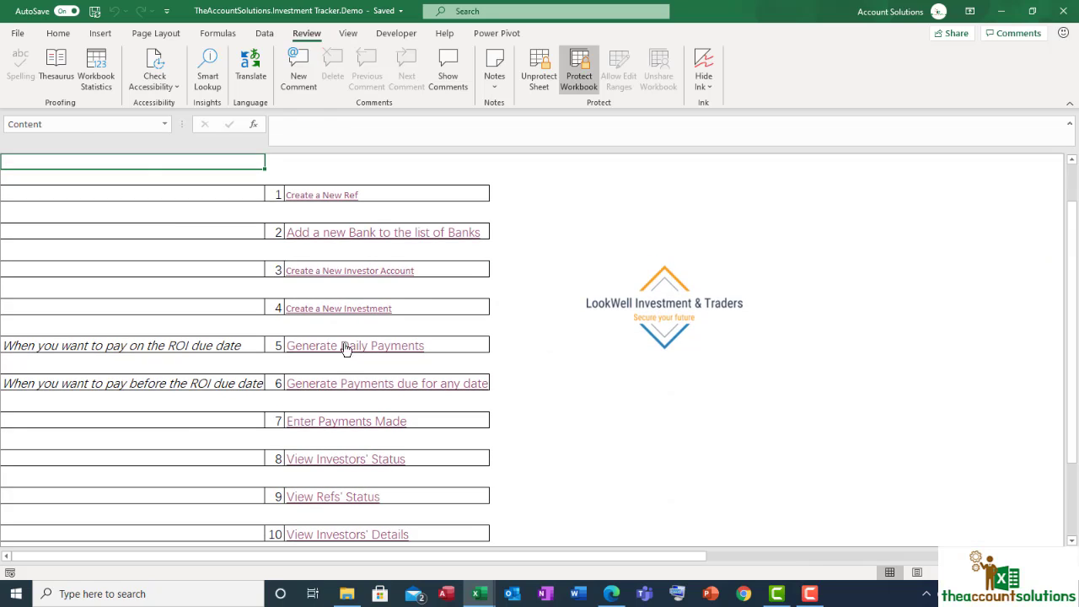
left_click(358, 379)
scroll(614, 403, "down", 15)
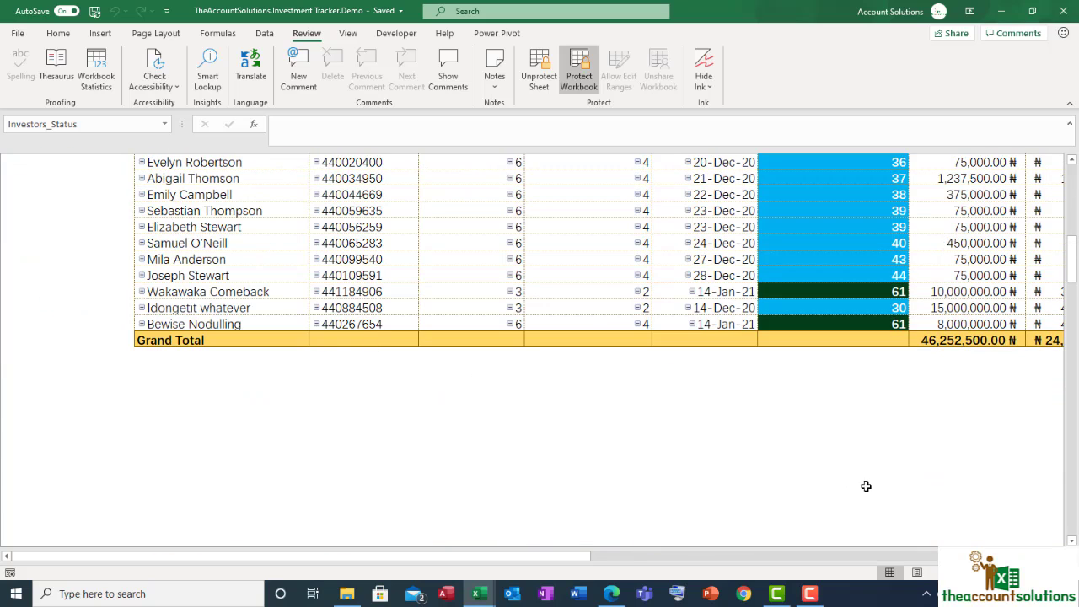
left_click_drag(574, 557, 633, 558)
left_click_drag(108, 291, 957, 316)
scroll(603, 383, "up", 10)
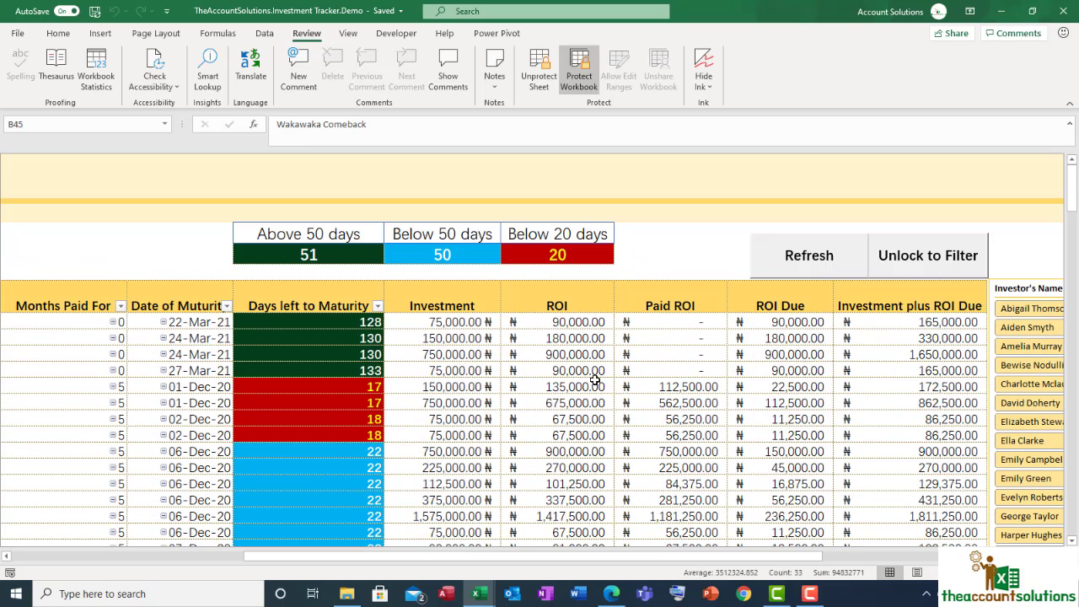
Step: Examine the Paid ROI, ROI Due and Investment plus ROI Due columns and the grand totals in Investors' Status
left_click(460, 376)
left_click(656, 351)
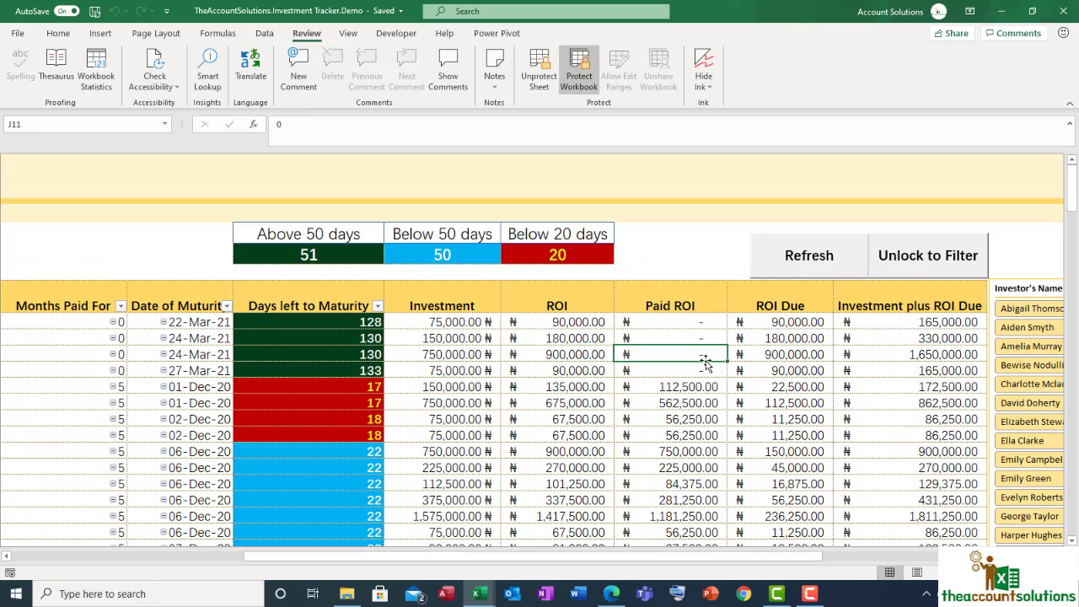
left_click(763, 368)
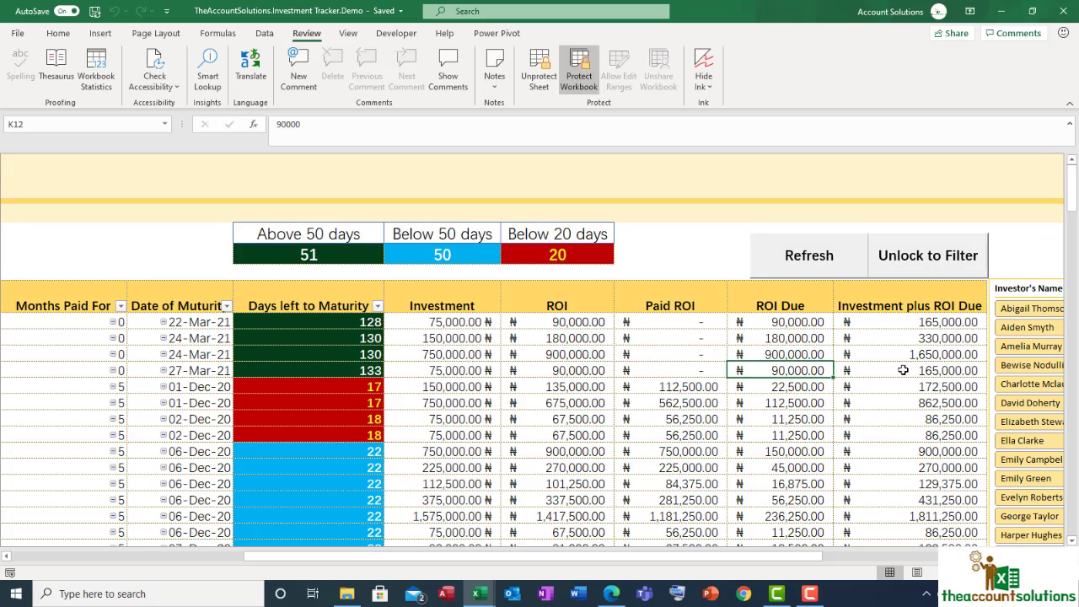
scroll(903, 370, "down", 3)
scroll(917, 373, "up", 3)
scroll(914, 381, "down", 11)
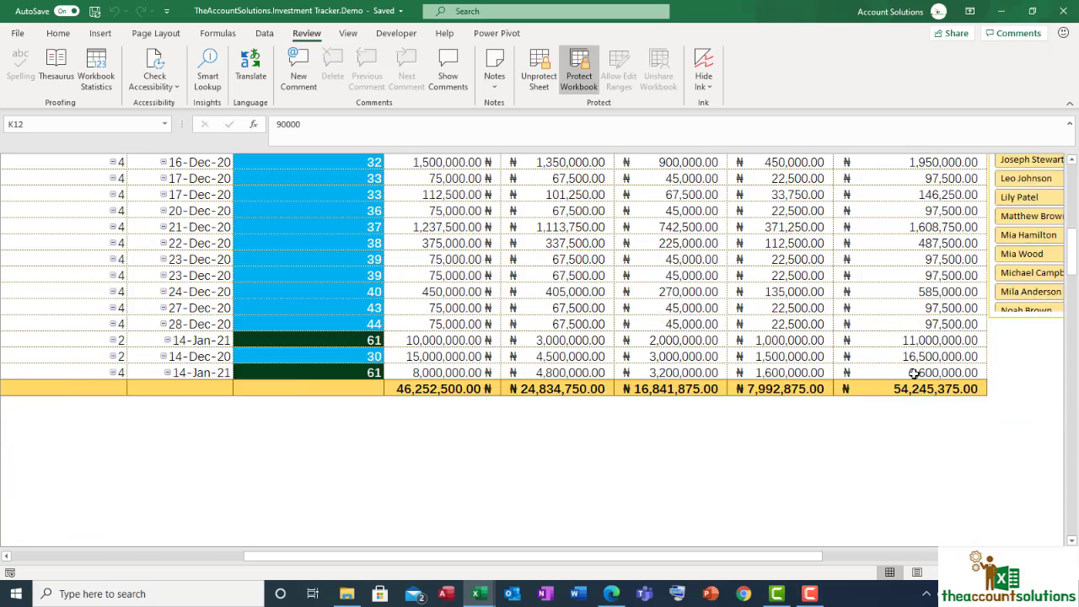
scroll(718, 429, "up", 1)
left_click(717, 425)
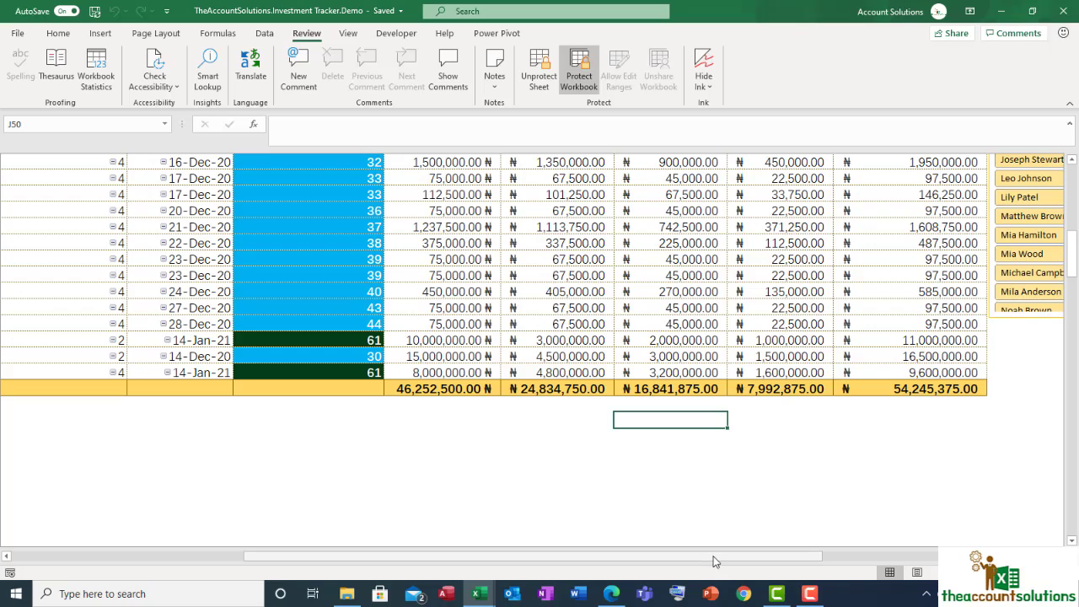
left_click_drag(716, 562, 413, 559)
scroll(436, 444, "up", 7)
scroll(436, 443, "up", 5)
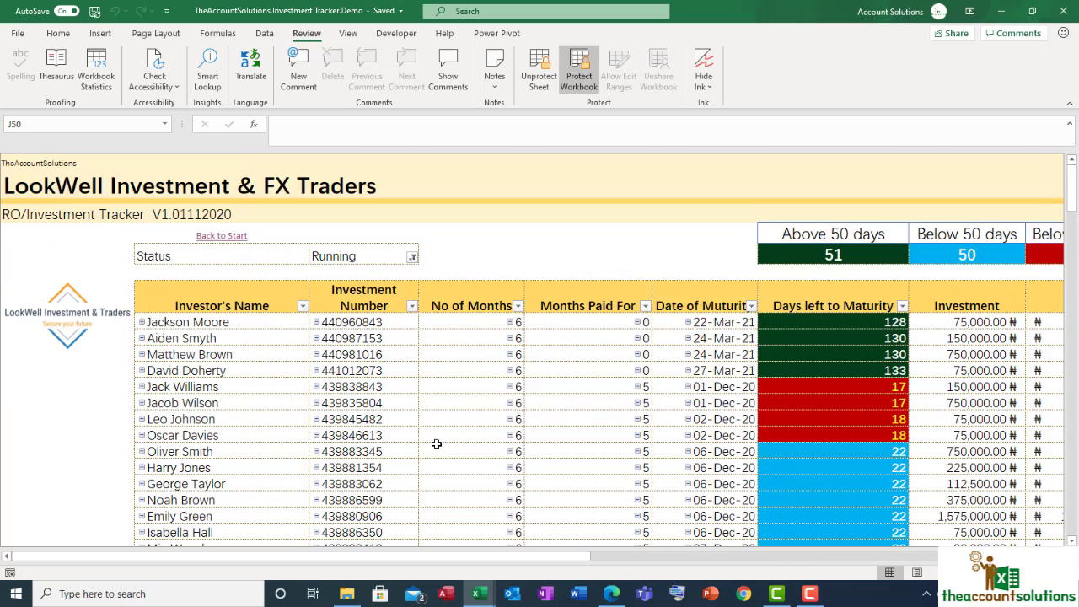
Step: View the Generate Daily Payments list from the start page and return to the start page's list of links
left_click(225, 240)
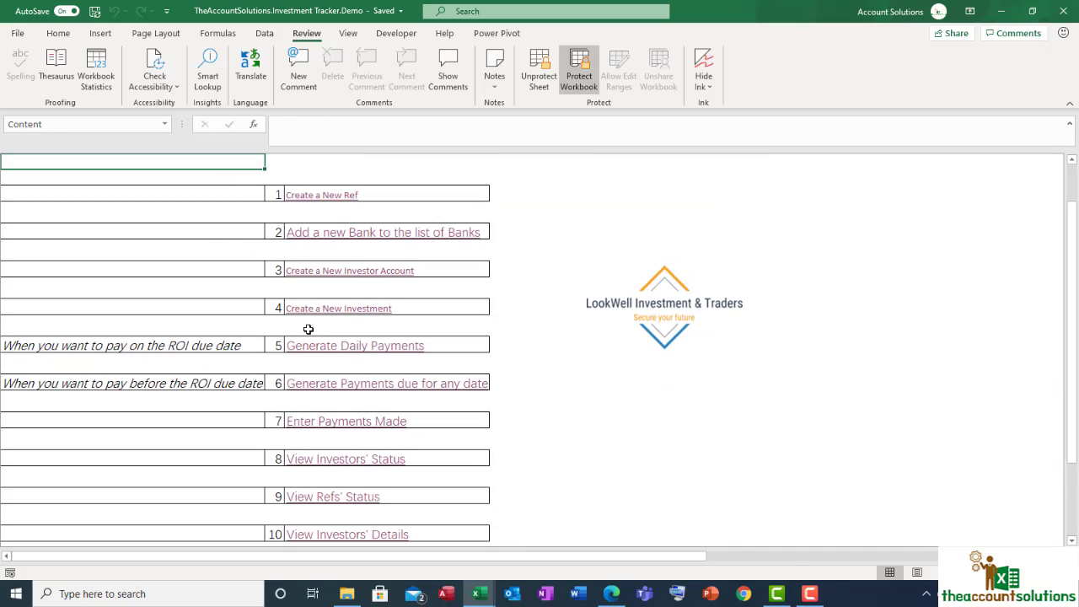
left_click(360, 351)
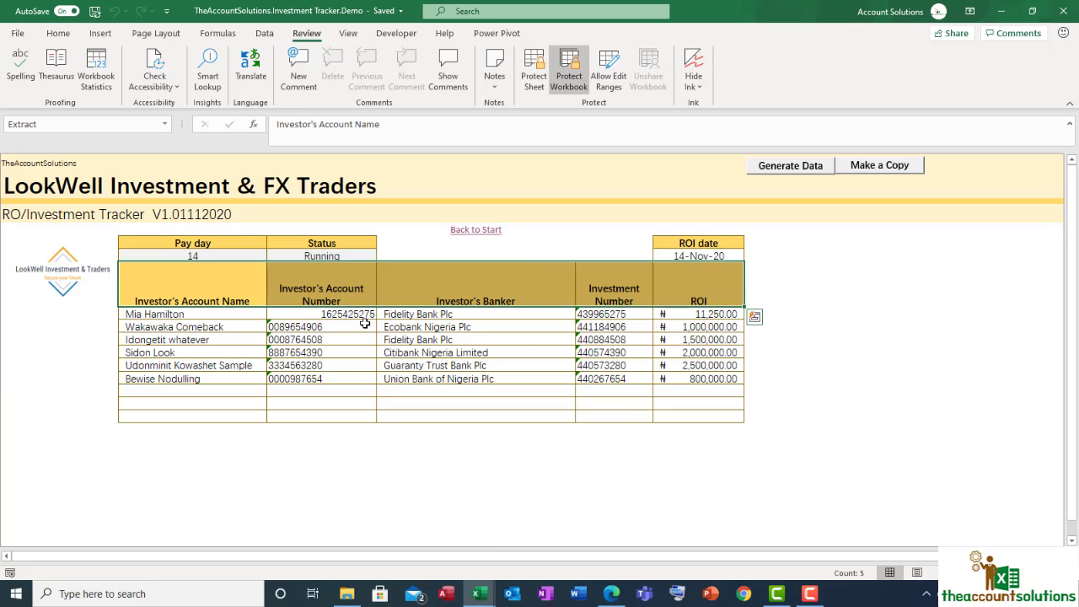
left_click(463, 231)
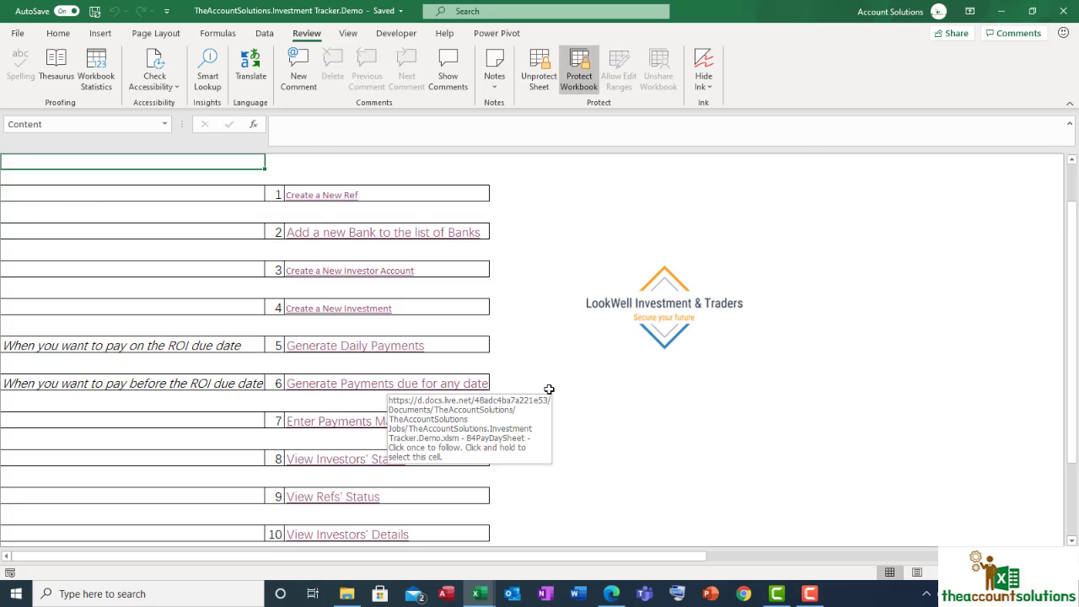
scroll(545, 410, "down", 1)
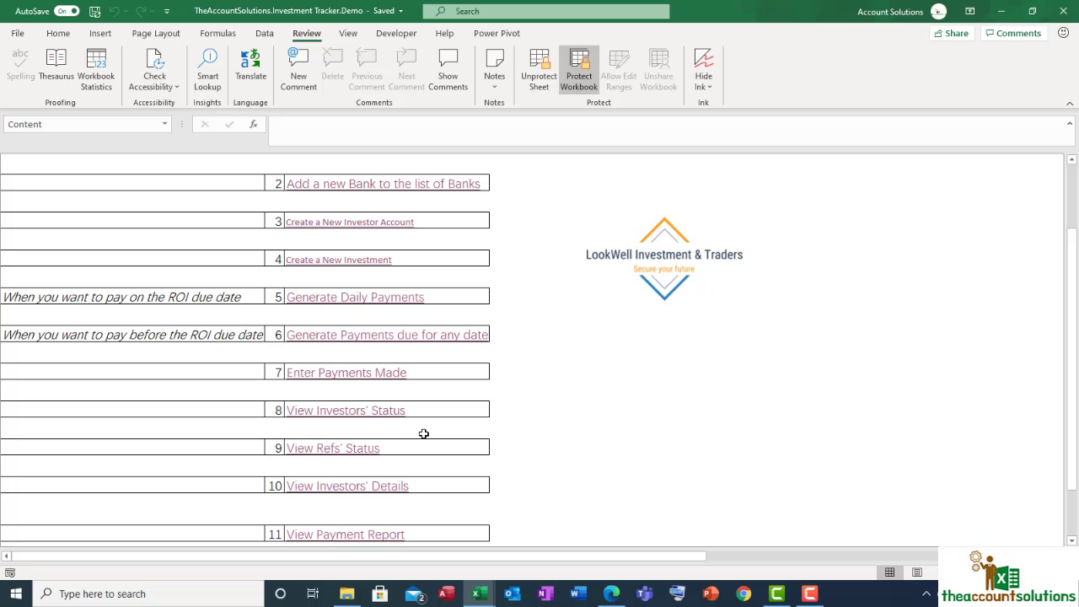
Step: Open Refs' Status from the start page, refresh the report and look through the updated list of refs
left_click(362, 452)
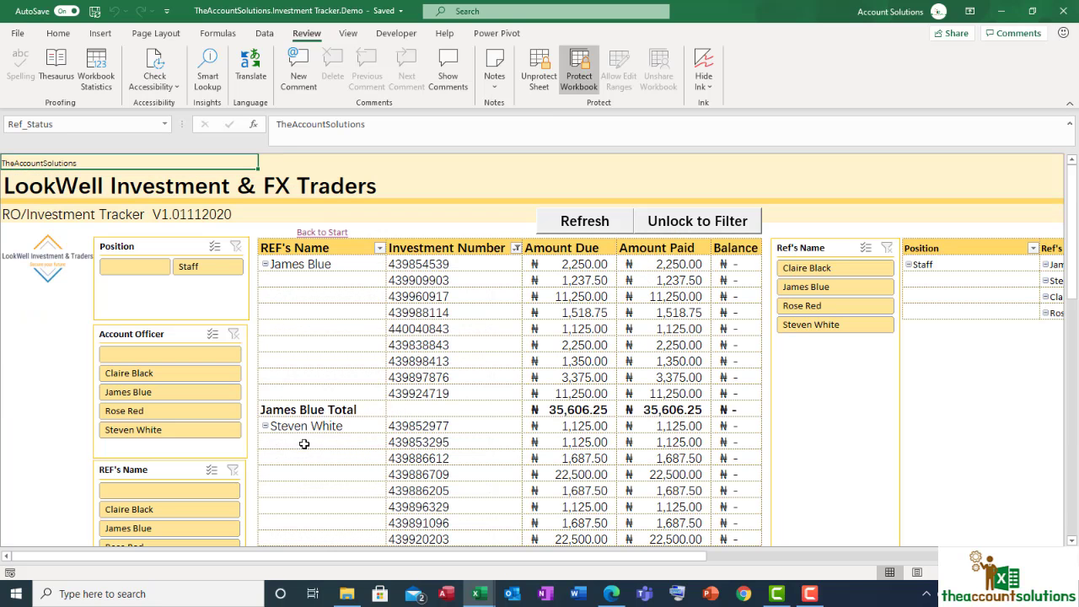
scroll(573, 344, "down", 3)
scroll(572, 344, "up", 3)
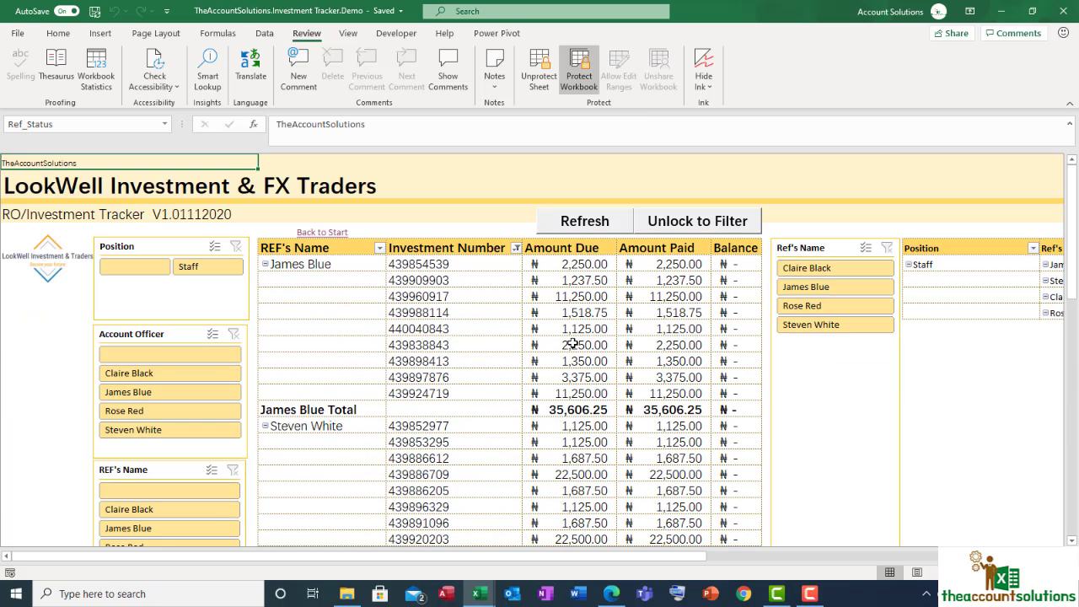
left_click(593, 228)
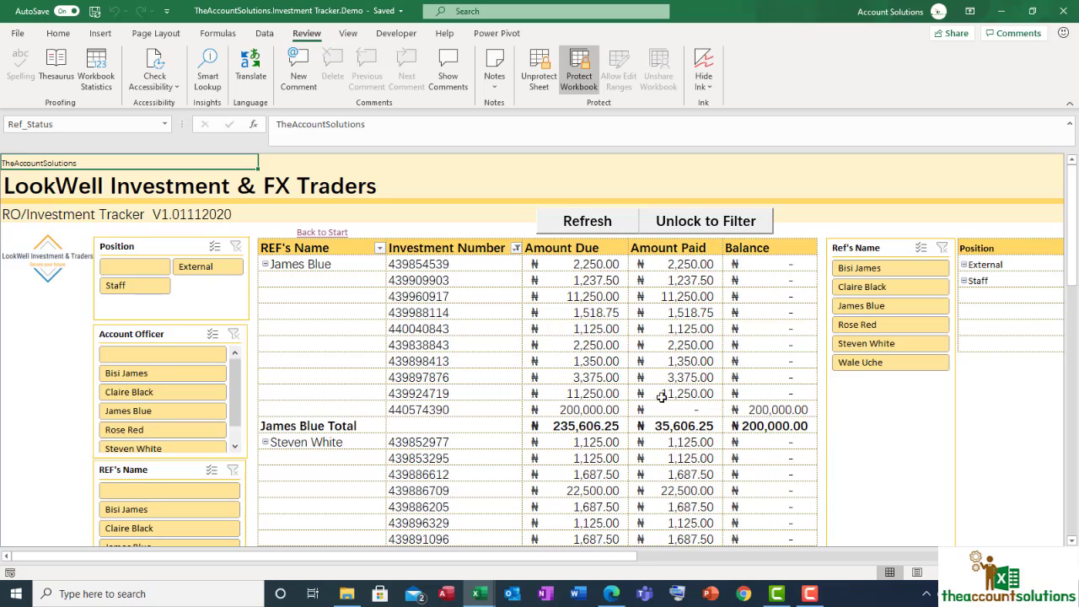
scroll(638, 415, "down", 5)
scroll(639, 414, "down", 5)
scroll(638, 415, "up", 10)
Step: Check the first listed ref's newly added investment across the Investment Number, Amount Due and Balance columns against the earlier ones
left_click(338, 268)
left_click(440, 408)
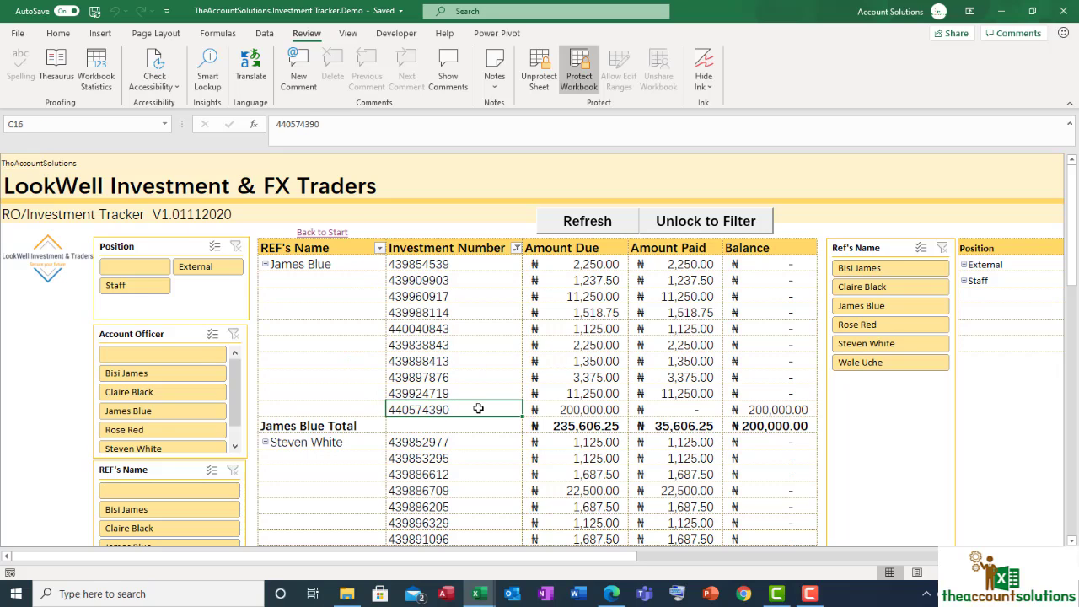
left_click_drag(434, 264, 470, 390)
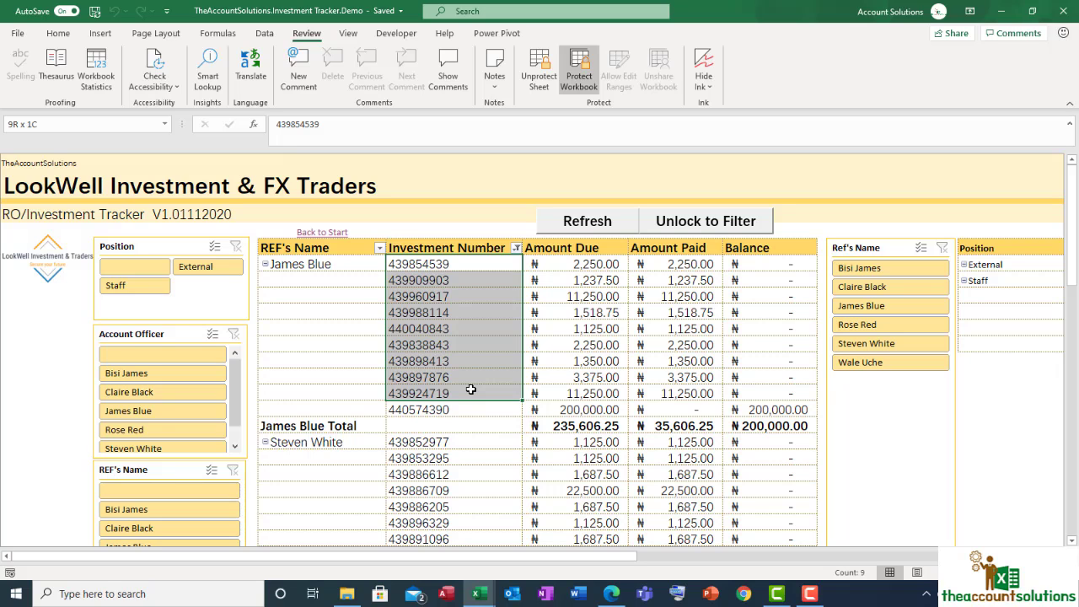
left_click(677, 331)
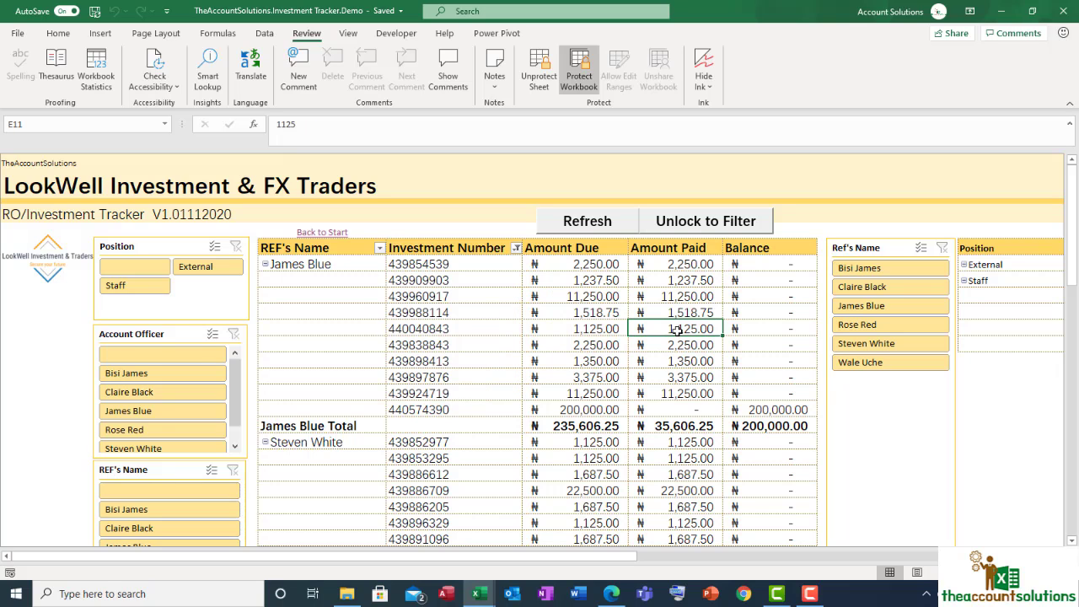
left_click(562, 411)
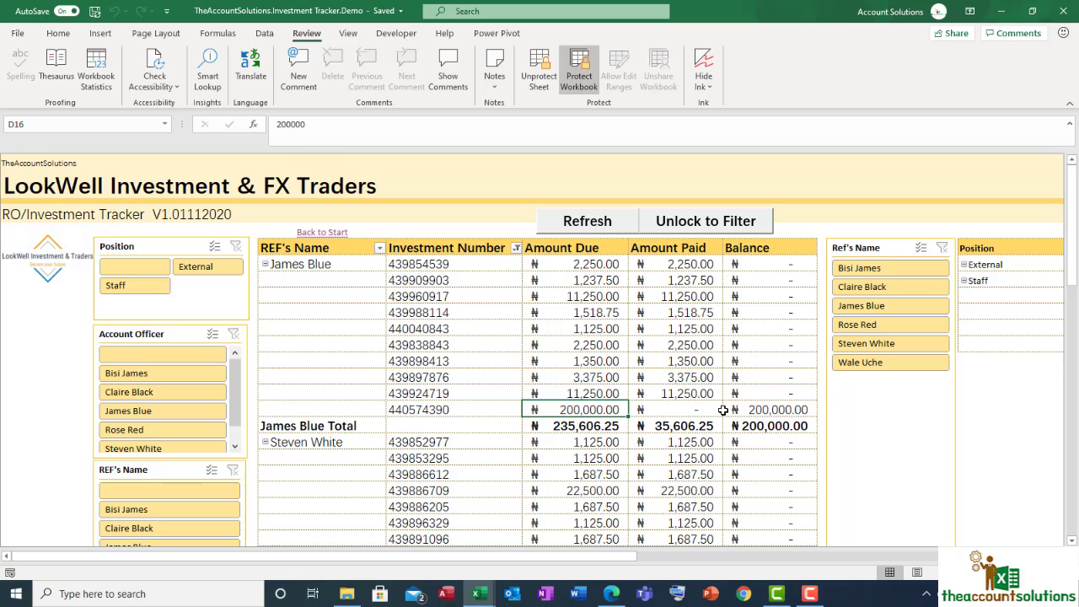
left_click(769, 409)
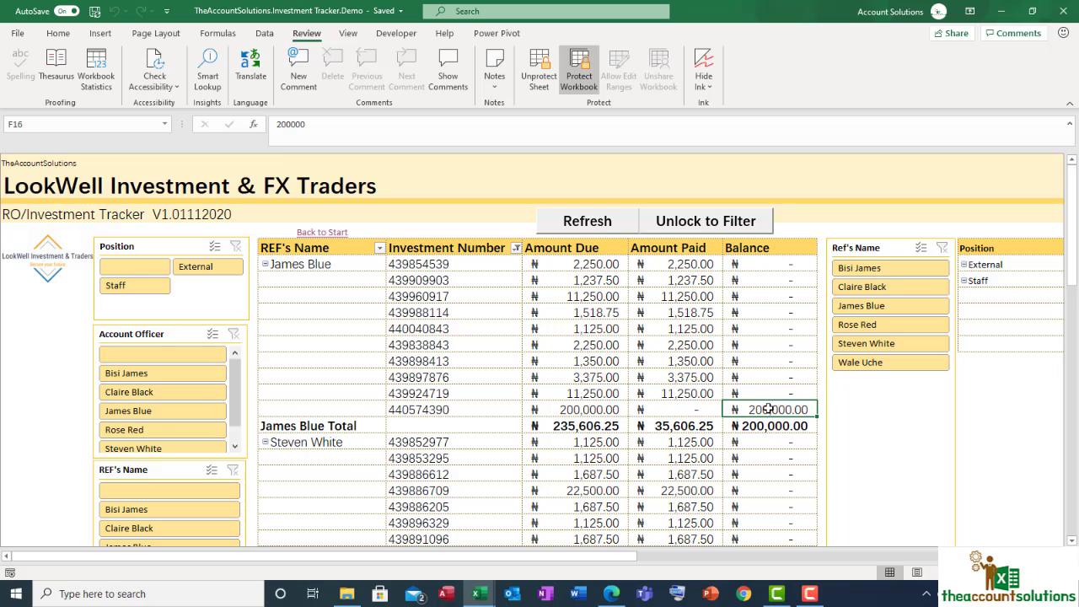
left_click(443, 410)
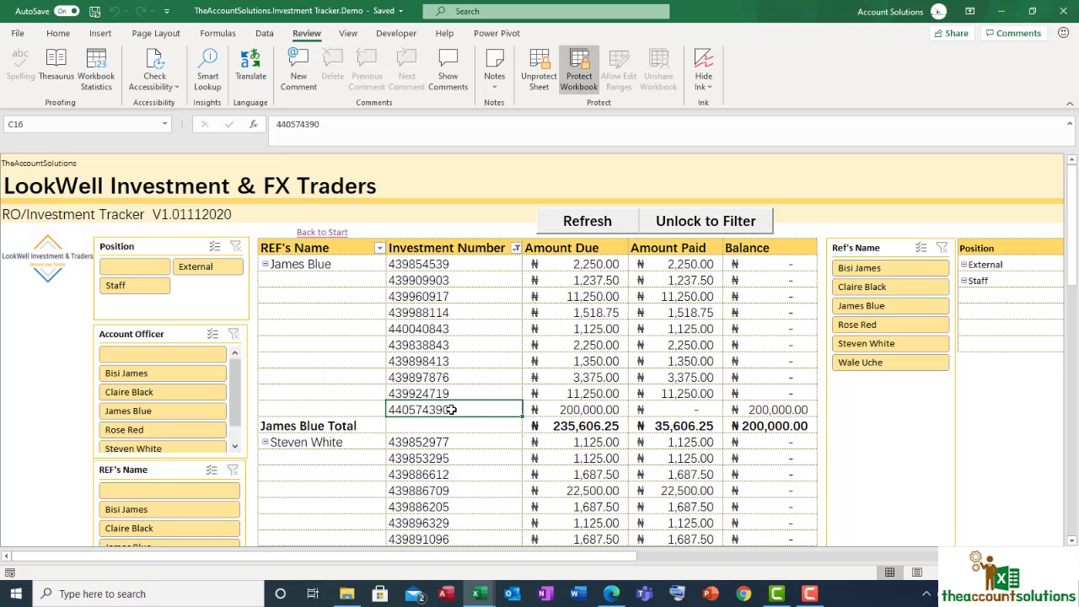
right_click(452, 410)
left_click(485, 172)
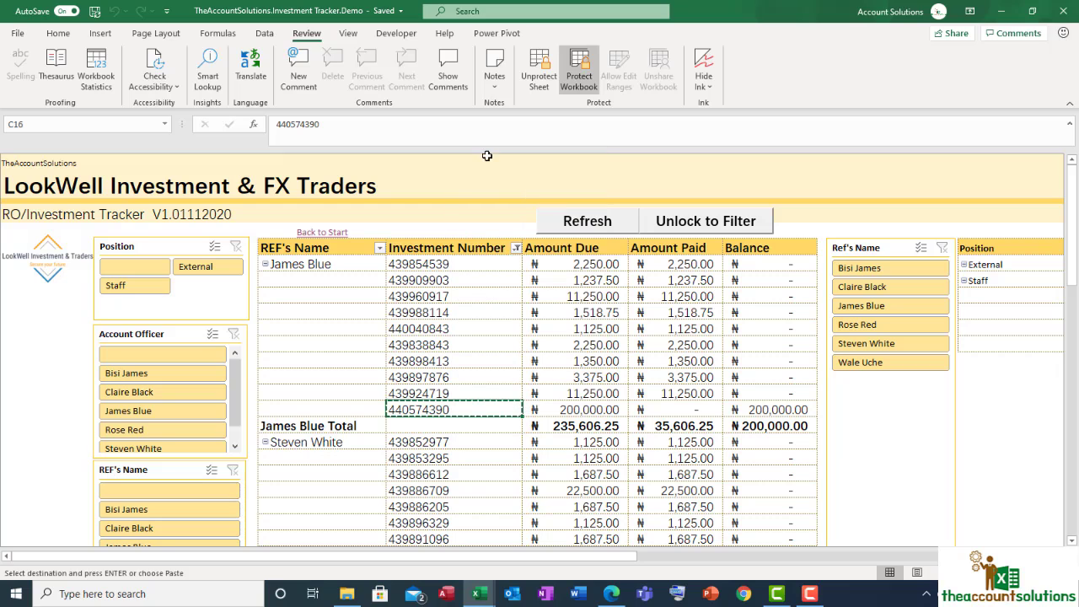
left_click(325, 233)
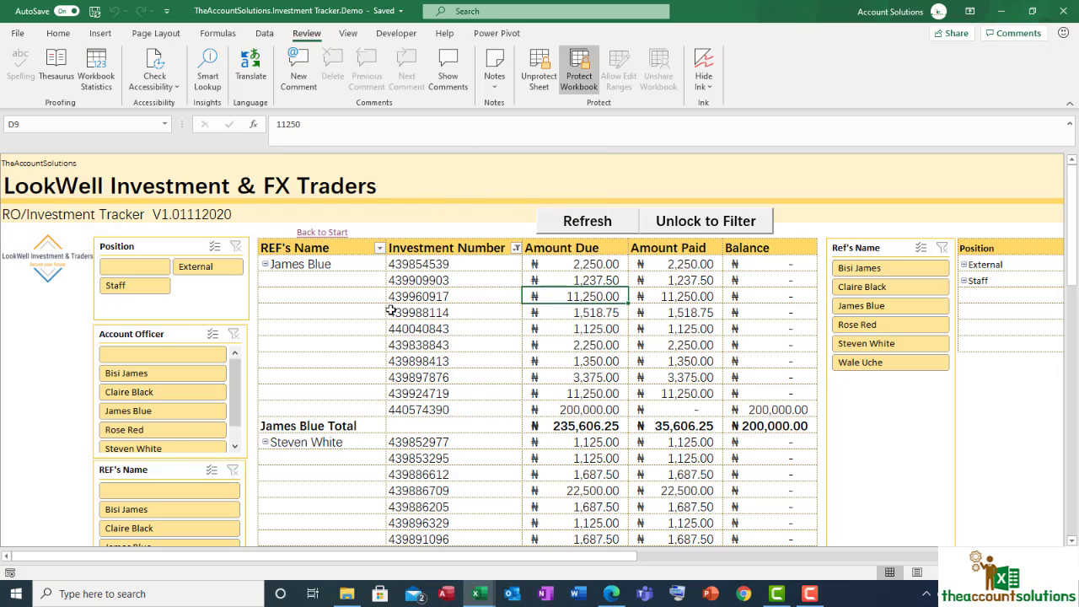
Step: Compare all investment numbers, amounts due, amounts paid and the outstanding balance in the first ref's group
left_click(335, 264)
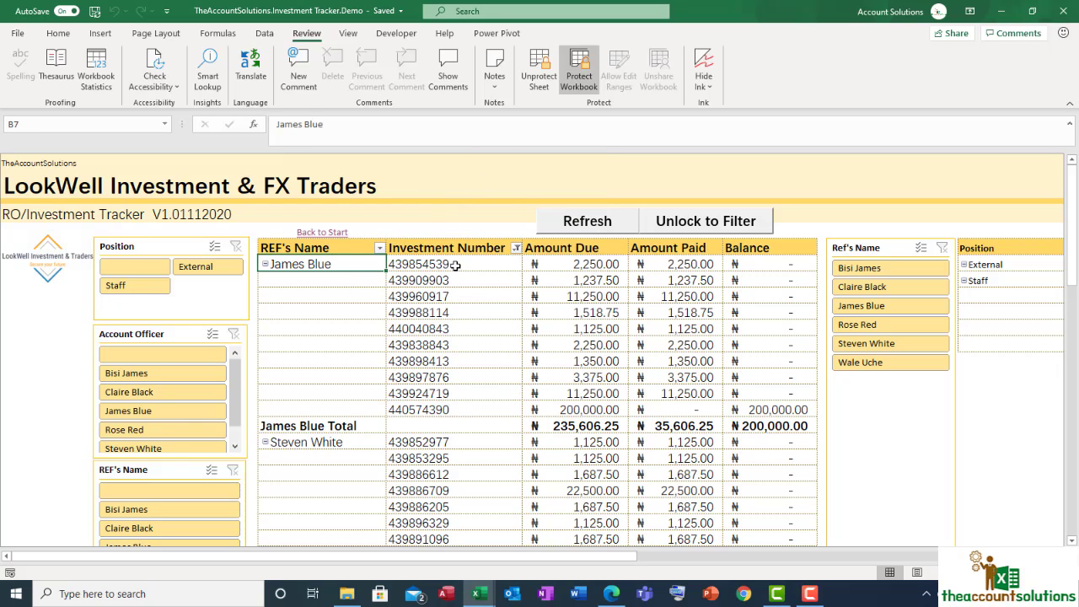
left_click_drag(456, 266, 471, 402)
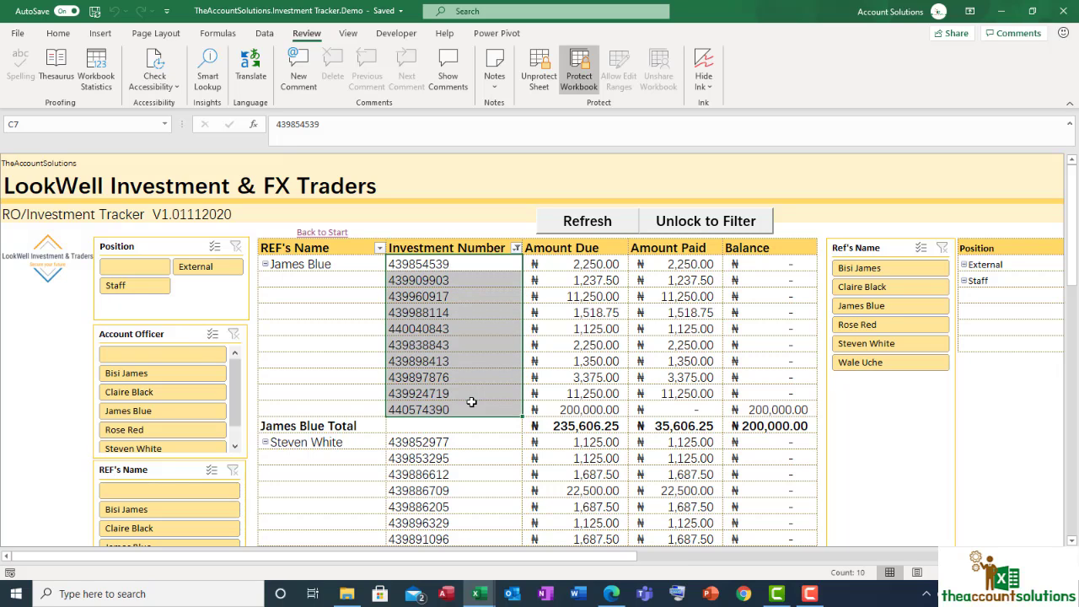
left_click_drag(597, 273, 594, 410)
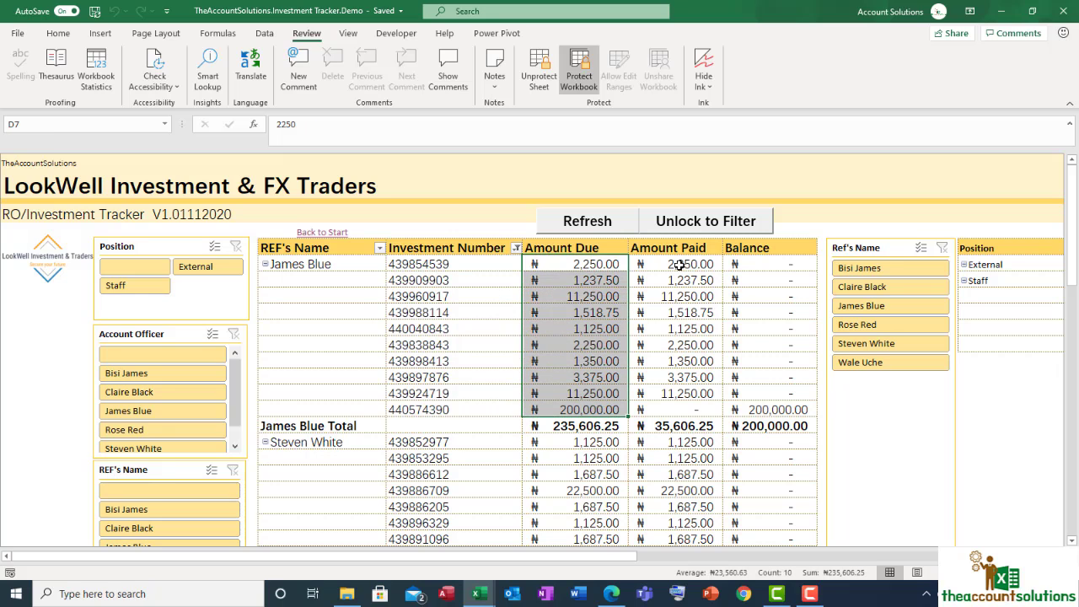
left_click_drag(680, 264, 679, 393)
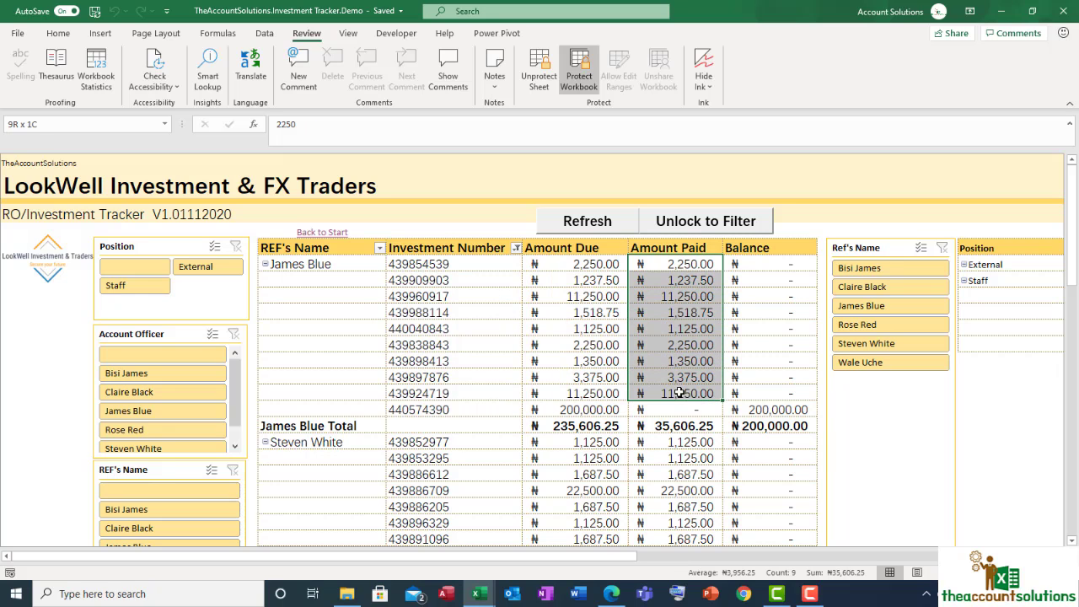
left_click(793, 410)
Step: Examine the remaining refs' groups and totals in Refs' Status, along with the available Account Officer and REF's Name filters
scroll(781, 421, "down", 7)
scroll(779, 427, "down", 3)
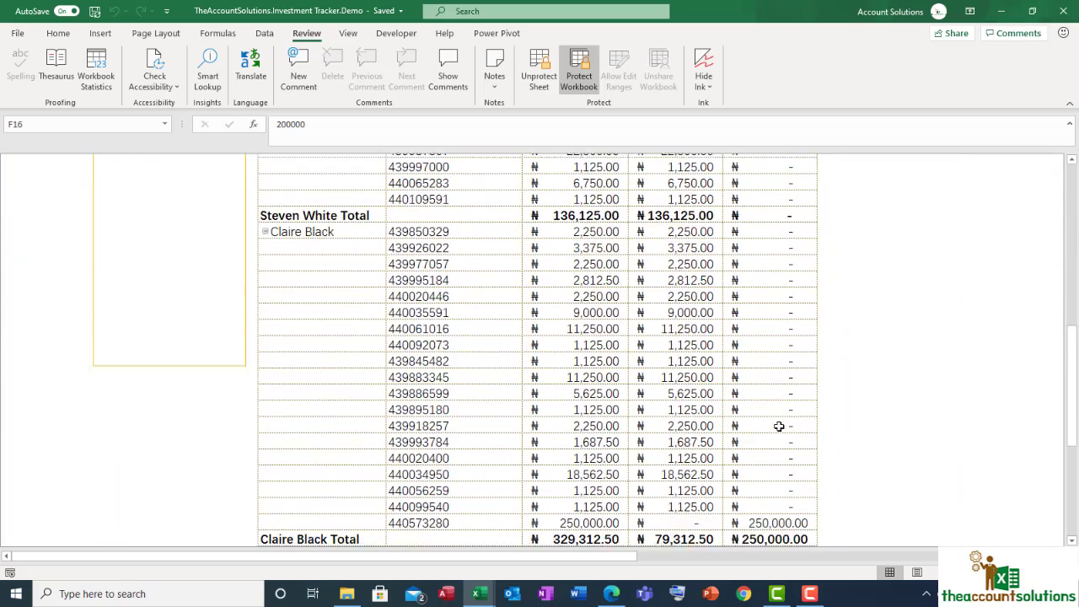
scroll(779, 427, "up", 12)
scroll(771, 424, "down", 1)
scroll(707, 401, "down", 9)
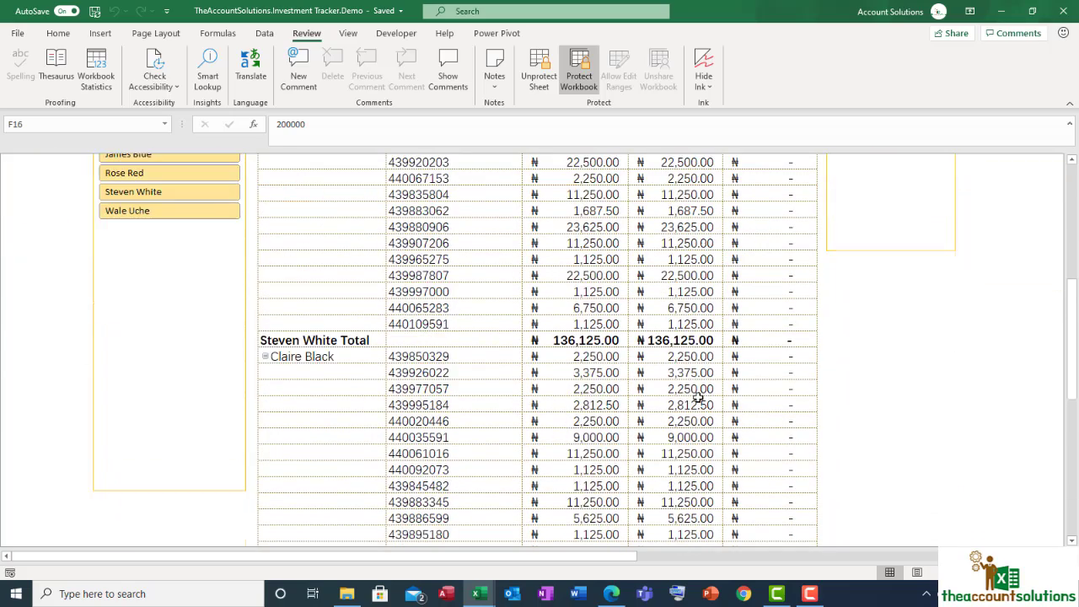
scroll(699, 398, "up", 1)
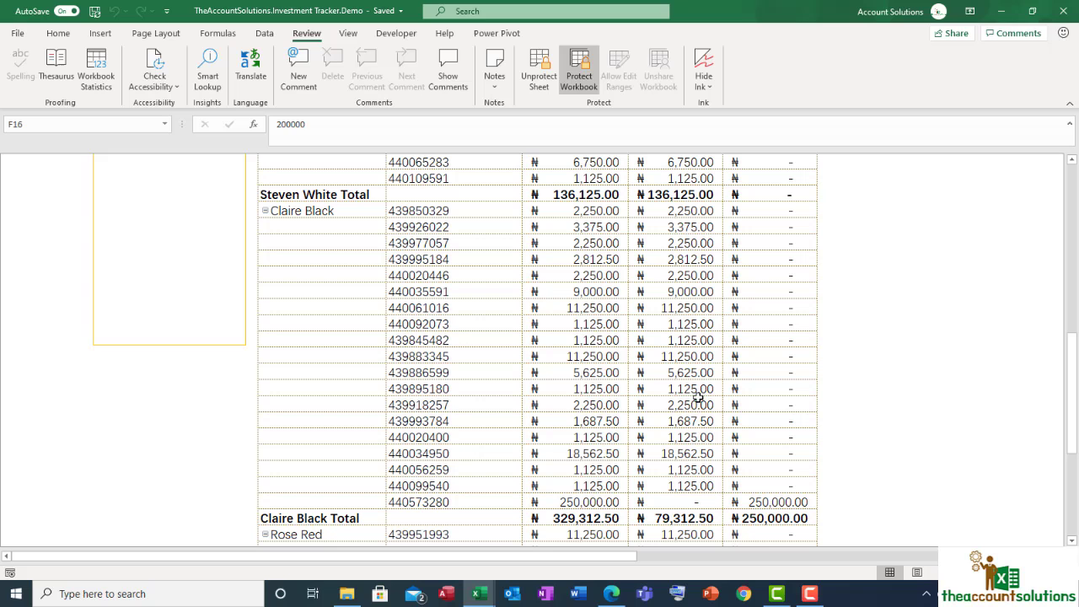
left_click(323, 208)
scroll(714, 504, "up", 12)
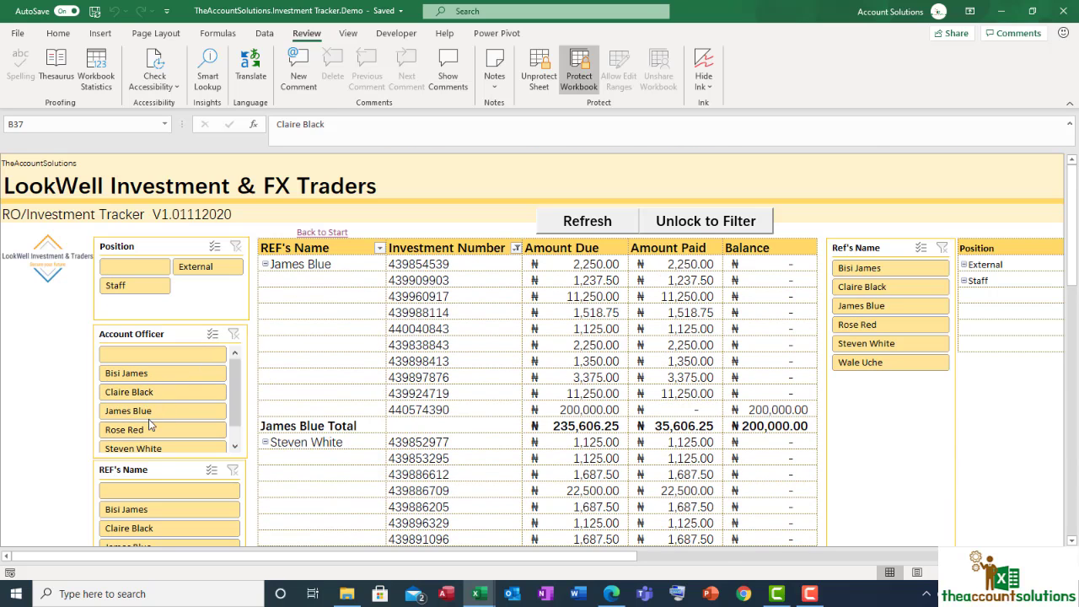
scroll(151, 494, "down", 2)
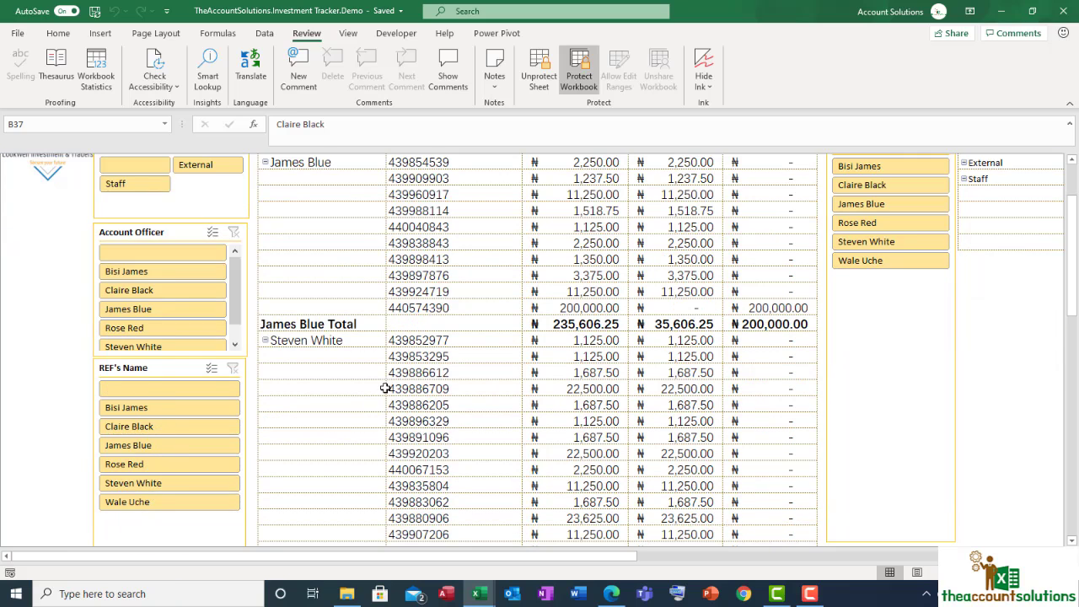
scroll(385, 388, "up", 2)
Step: Unlock Refs' Status for filtering, filter REF's Name to the first named ref and check the Amount Due and Amount Paid
left_click(700, 221)
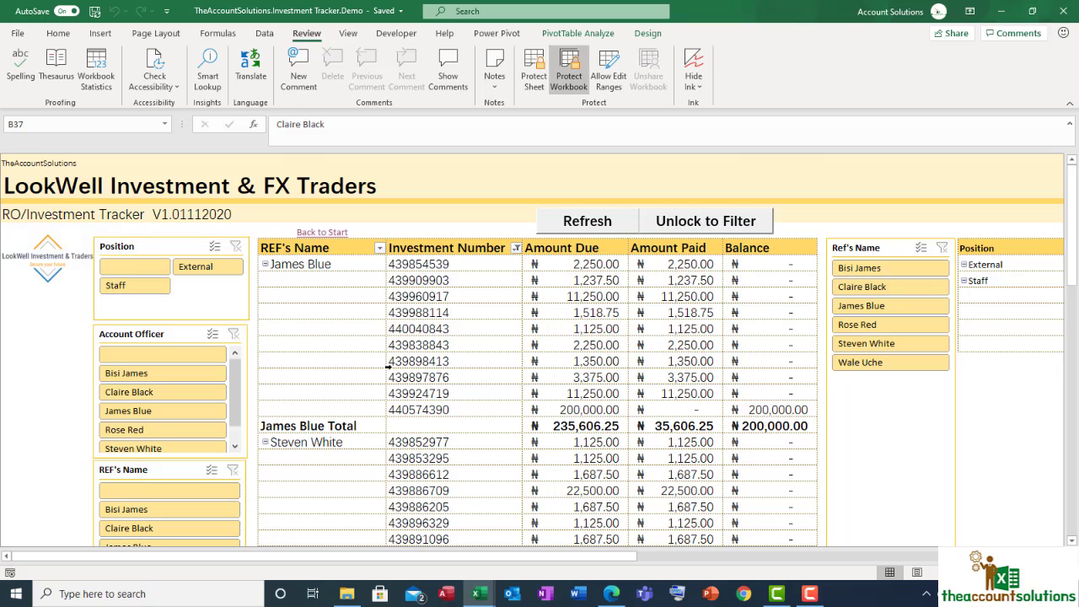
scroll(388, 367, "down", 3)
left_click(174, 362)
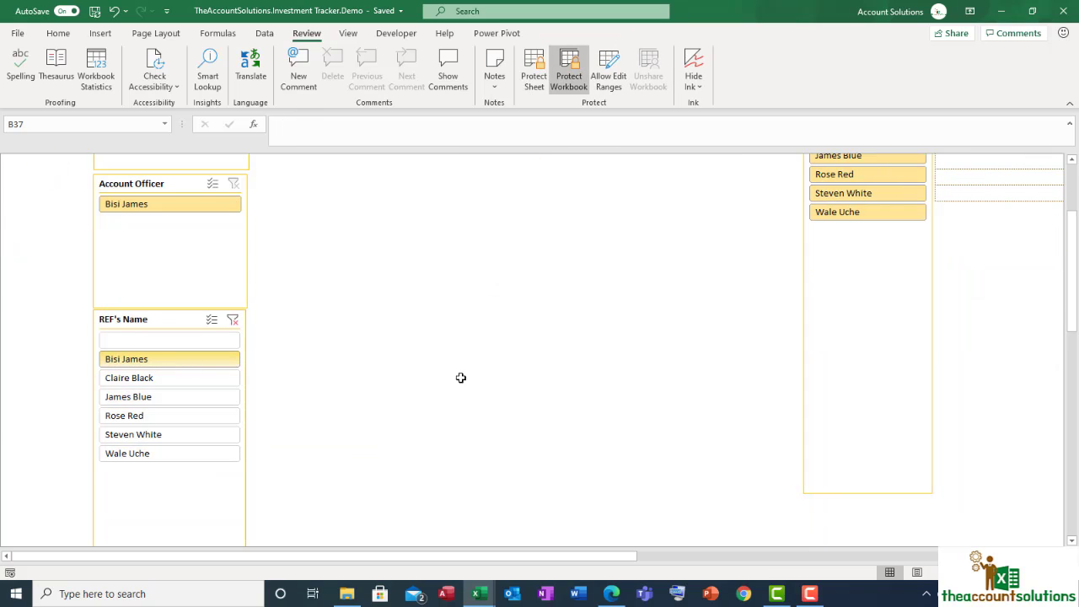
scroll(461, 378, "up", 3)
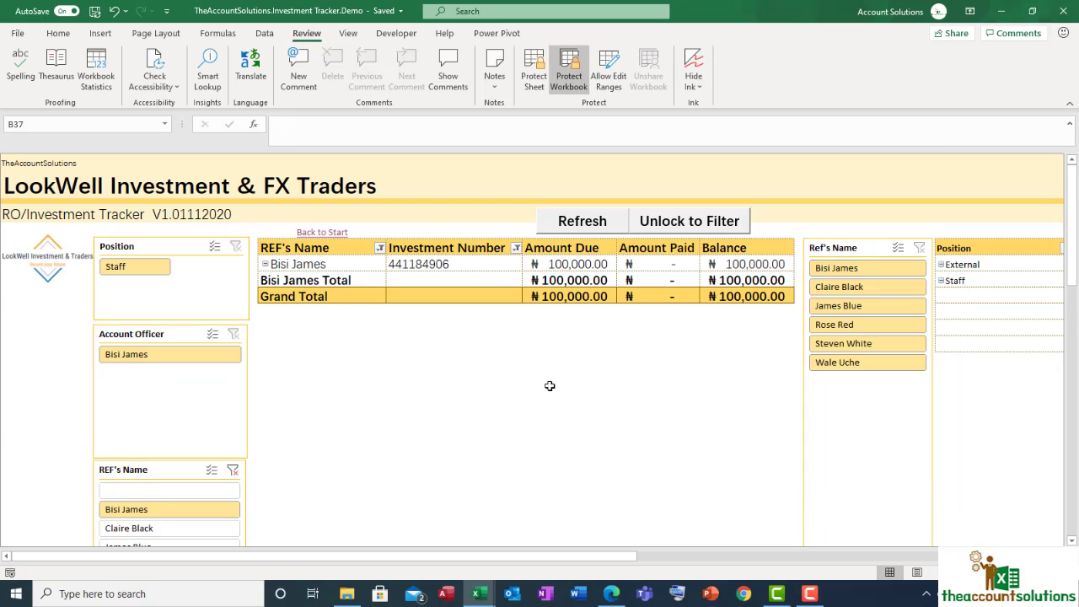
left_click(567, 264)
left_click(675, 264)
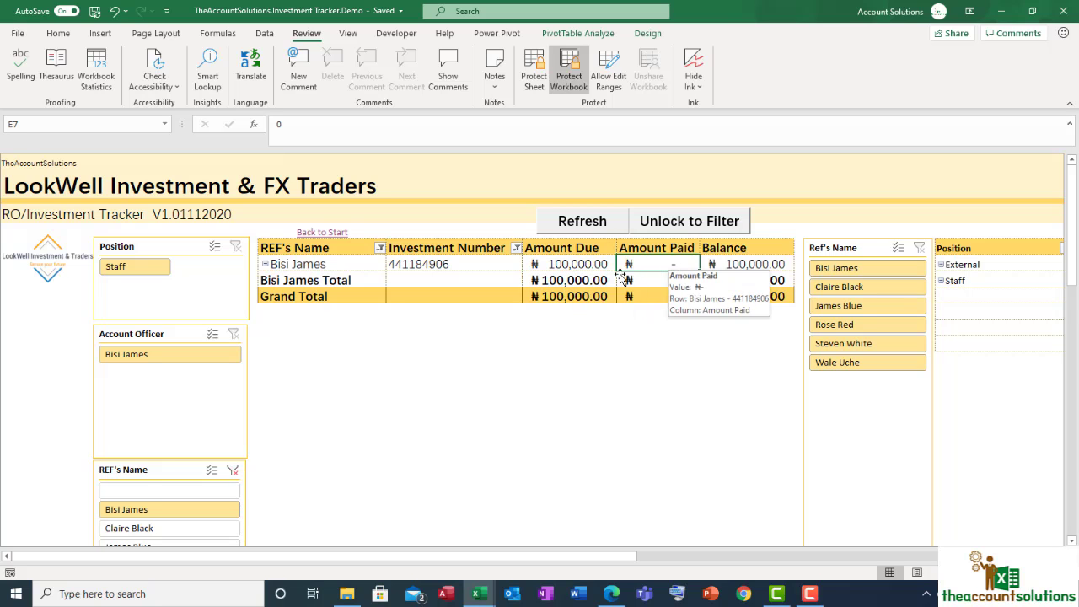
Step: Filter REF's Name to the second and the third named ref in turn, checking each one's last Amount Due
left_click(169, 530)
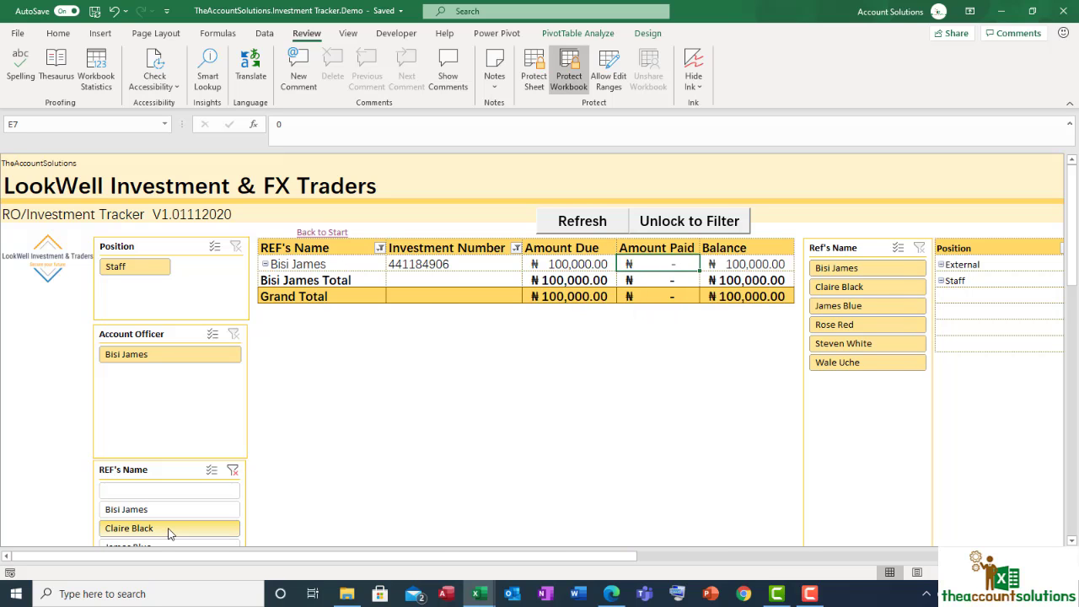
scroll(569, 303, "down", 3)
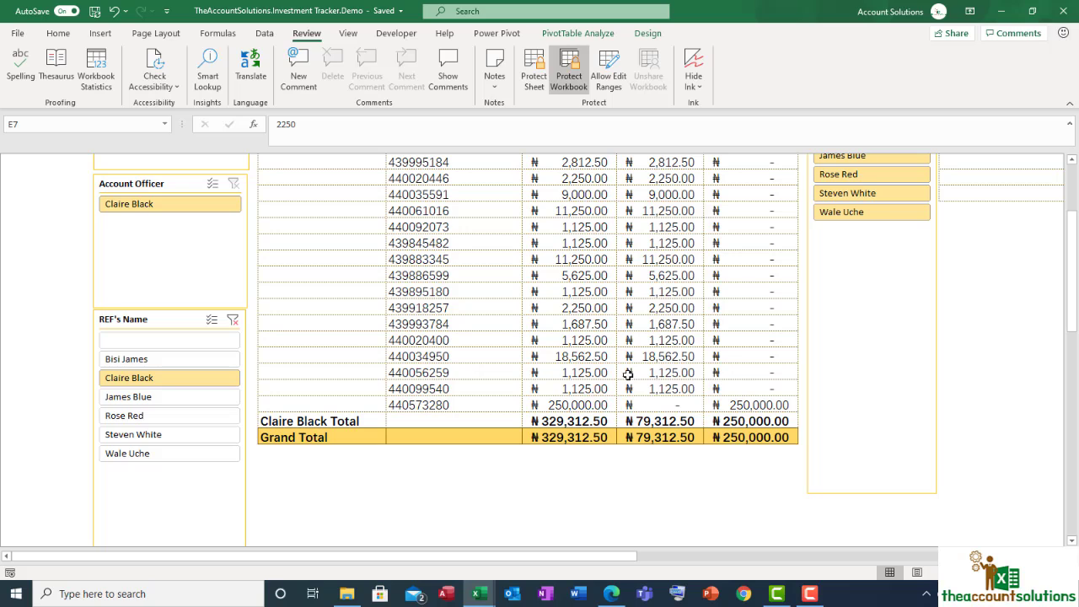
left_click(583, 406)
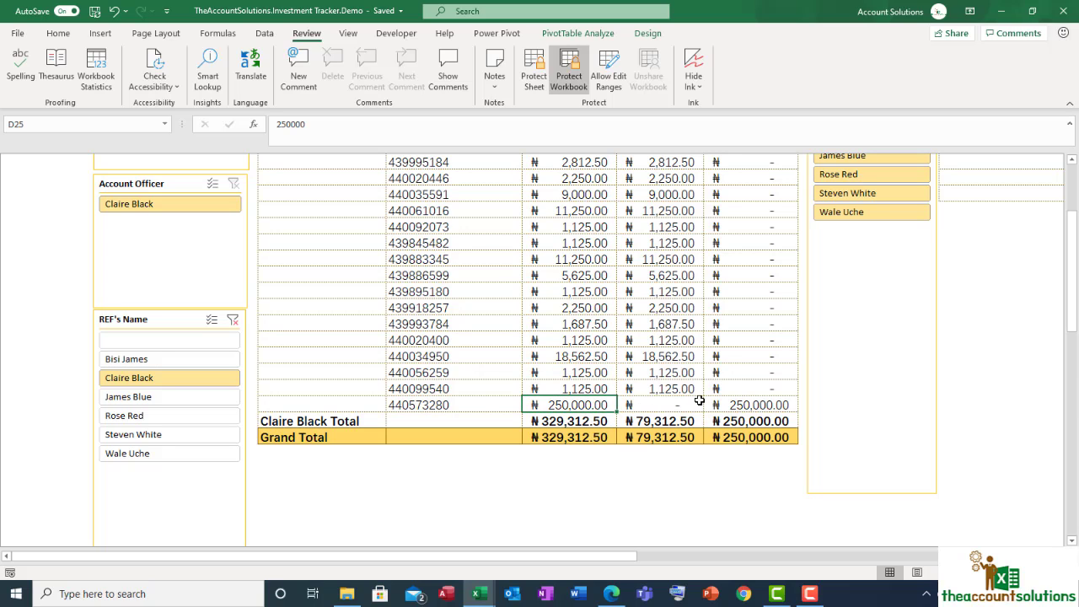
left_click(128, 396)
scroll(484, 393, "up", 2)
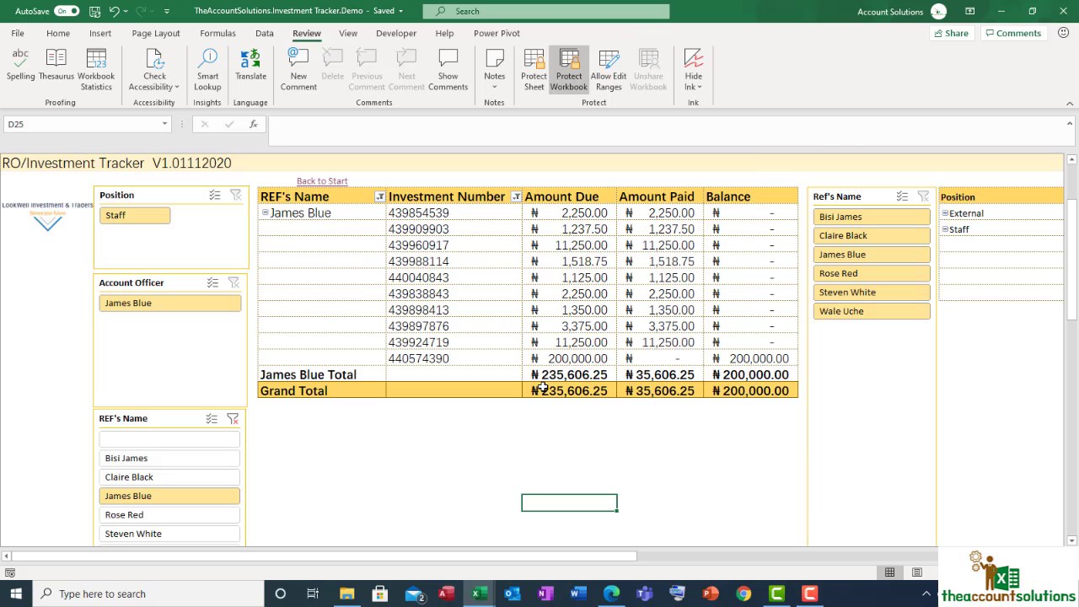
left_click(574, 361)
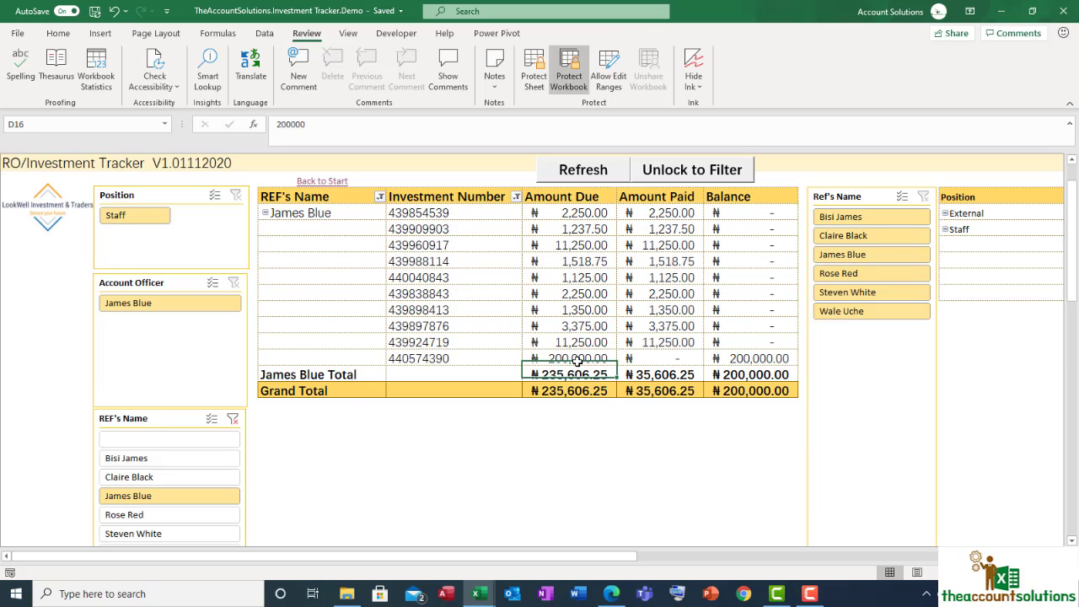
Step: Filter REF's Name to the fourth and the fifth named ref in turn and review their amounts and balances
left_click(140, 516)
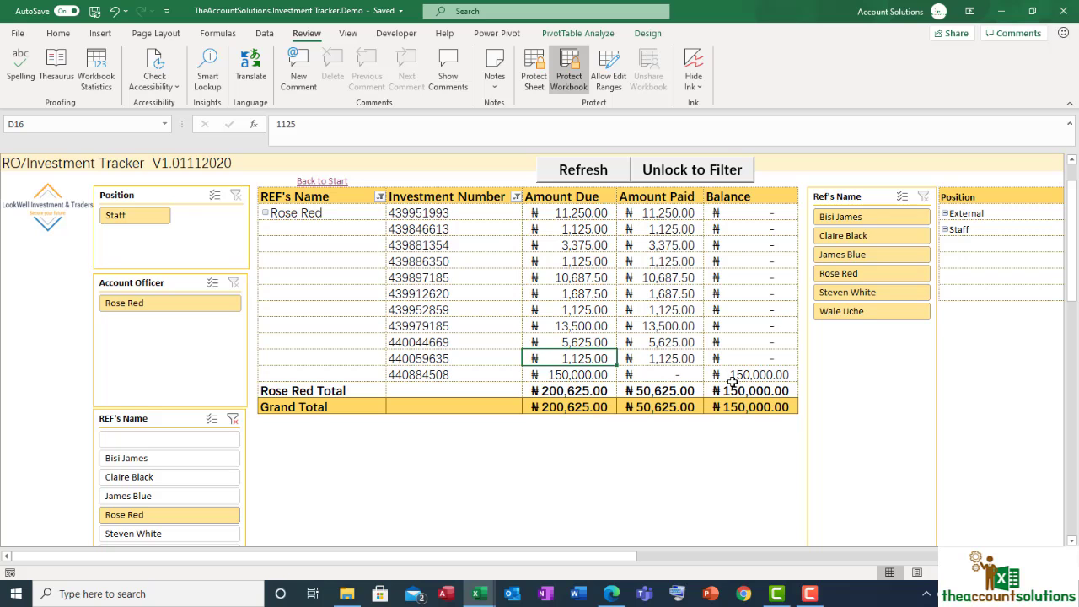
left_click(158, 535)
scroll(501, 450, "down", 1)
scroll(633, 391, "up", 2)
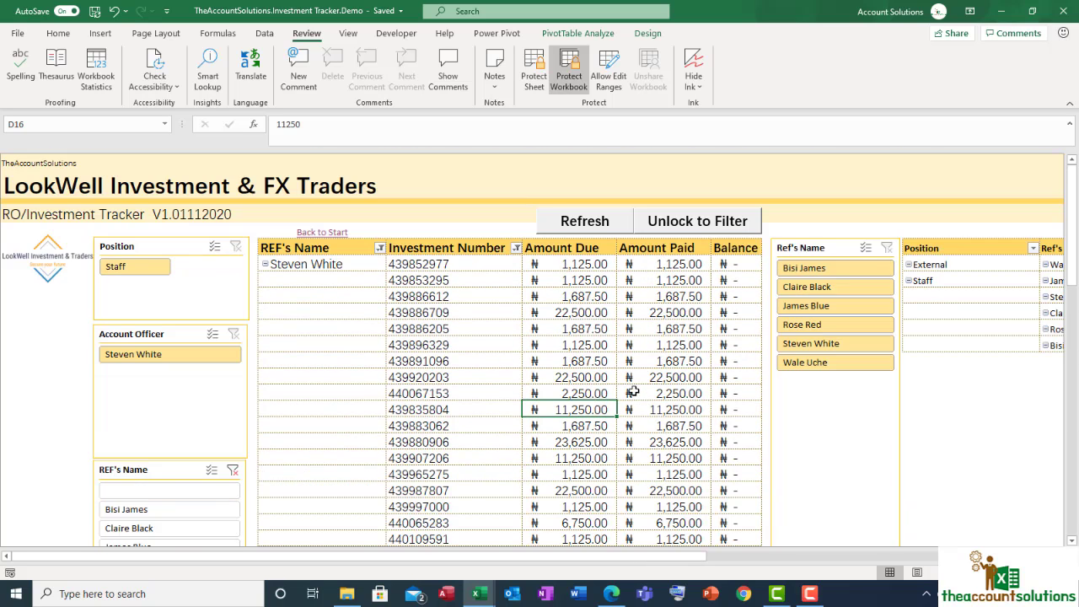
scroll(633, 392, "down", 2)
Step: Filter REF's Name to the last listed ref, whose position is External, and check the investment number and amounts
left_click(156, 504)
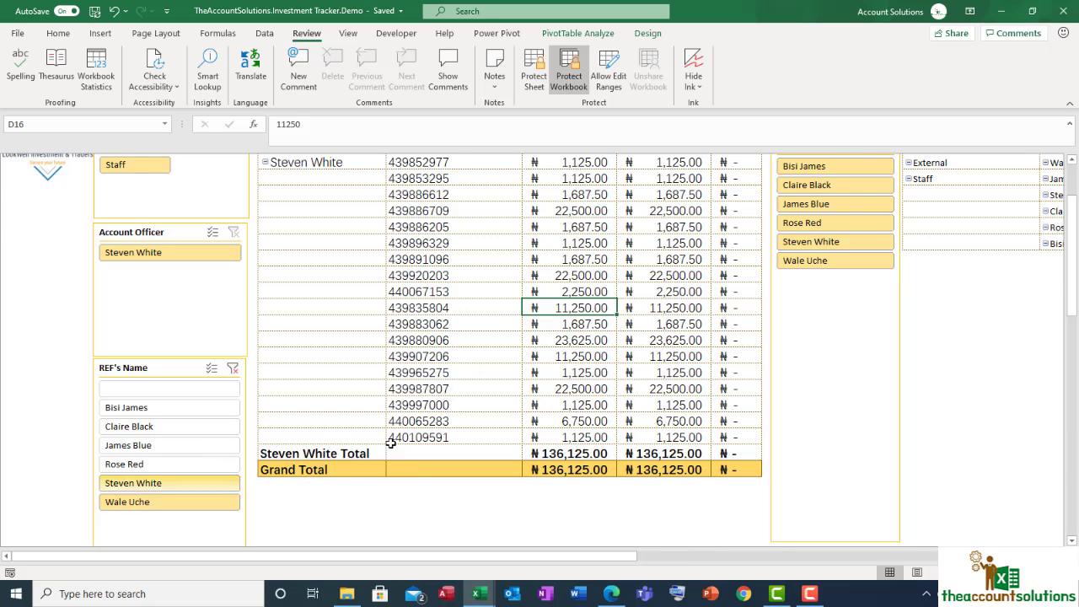
scroll(434, 435, "up", 3)
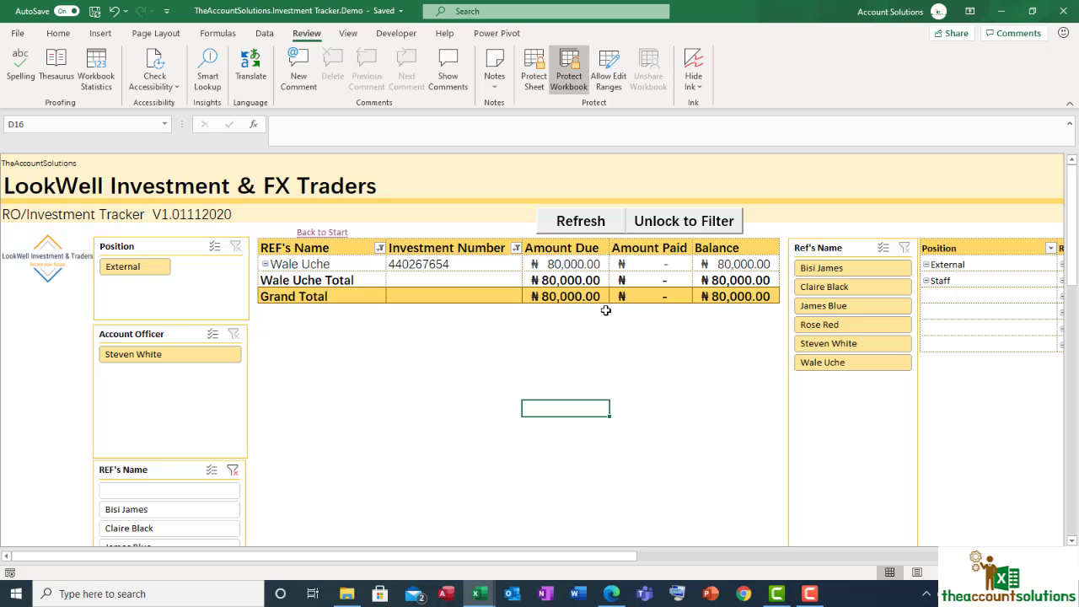
left_click(452, 266)
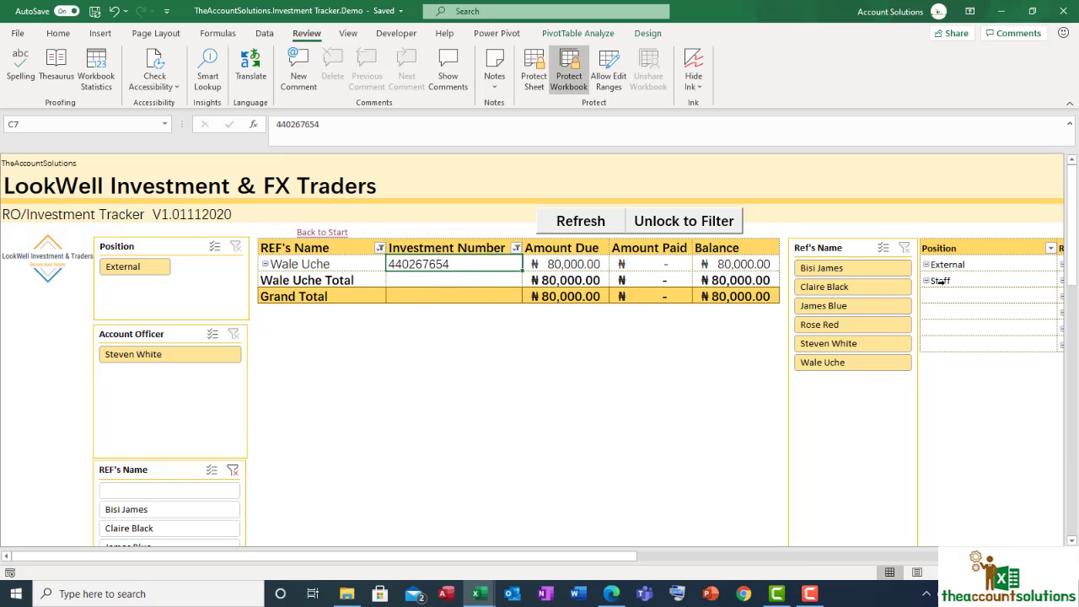
left_click_drag(586, 558, 548, 558)
scroll(393, 482, "down", 2)
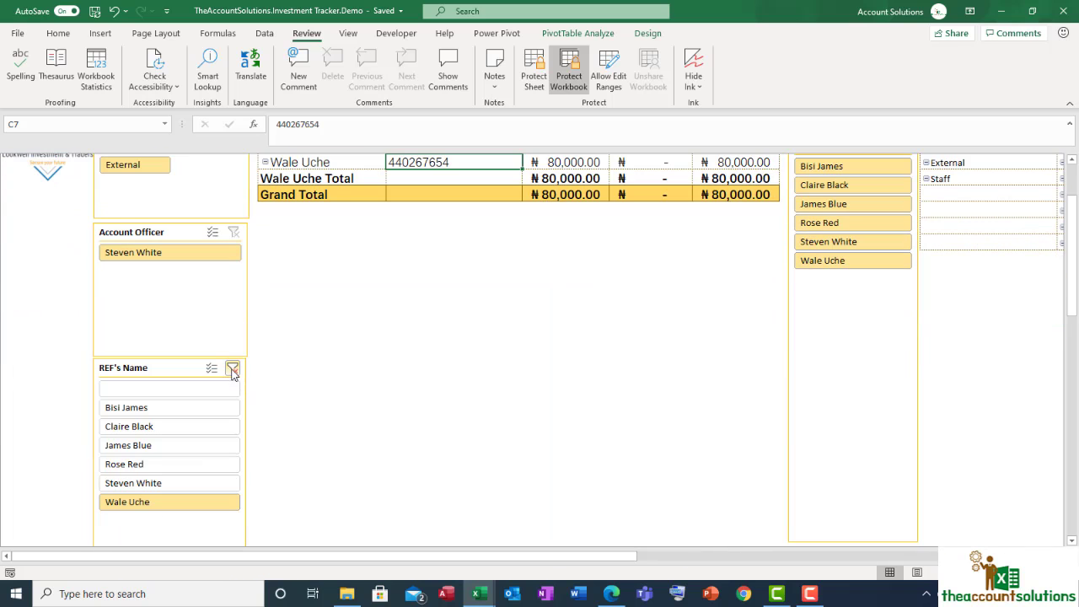
Step: Clear the REF's Name filter and check the amounts in the first listed ref's last investment row
left_click(233, 372)
scroll(623, 430, "up", 2)
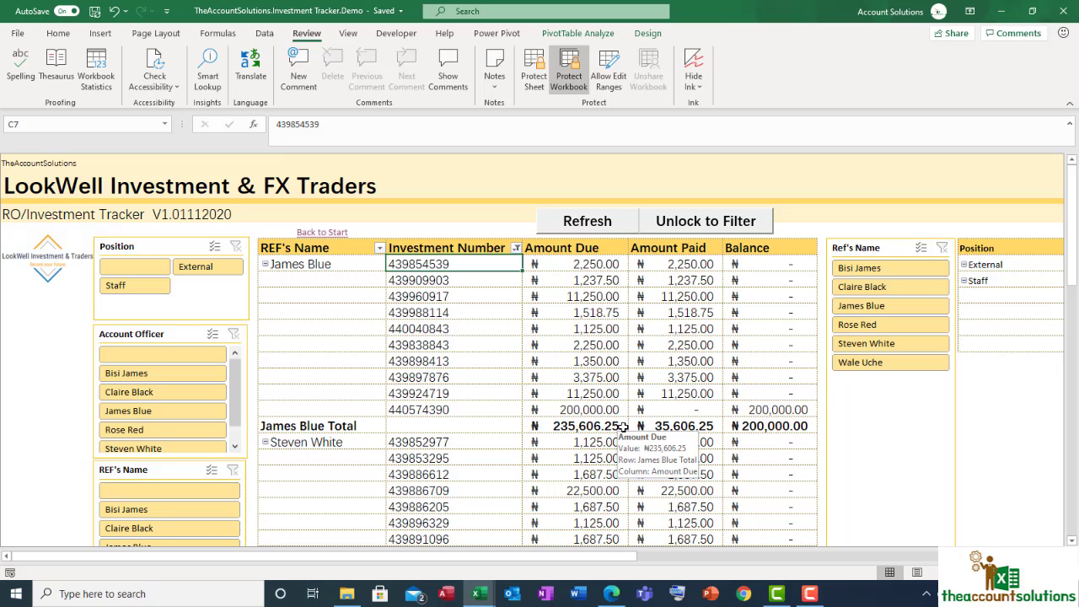
left_click_drag(422, 410, 737, 409)
scroll(674, 395, "down", 2)
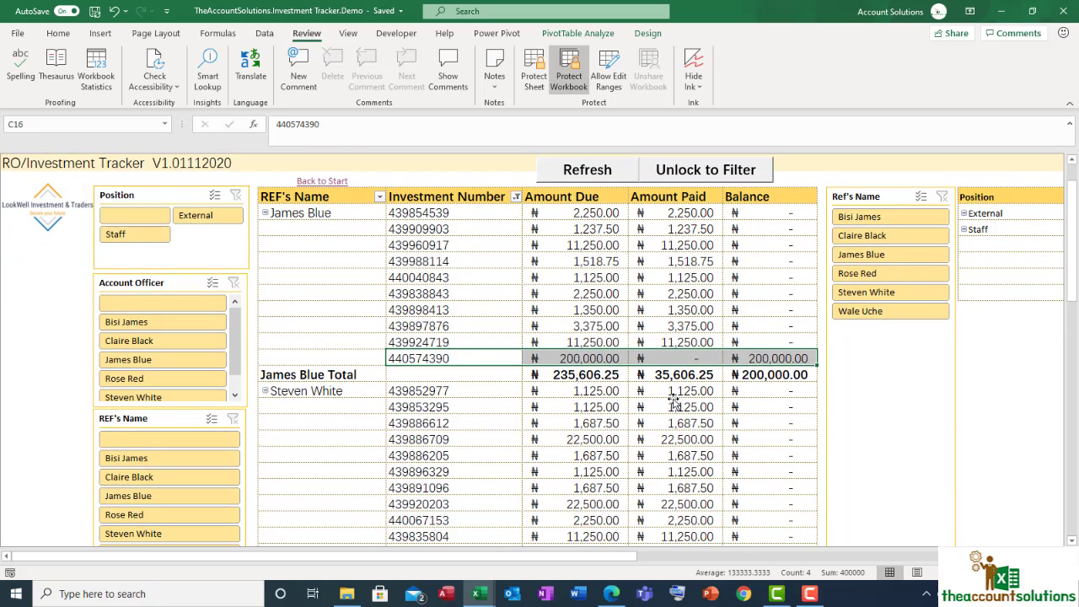
scroll(674, 401, "up", 2)
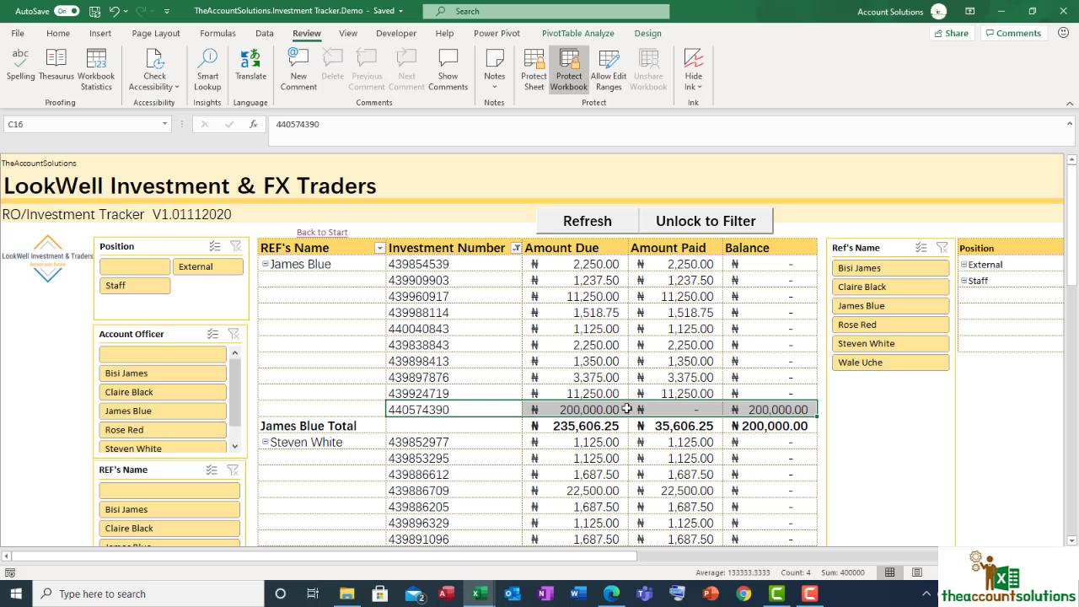
Step: Paste the refs' five unpaid investment numbers into the Investment Number column of the payment entry sheet
key("ctrl+Page_Down")
key("ctrl+v")
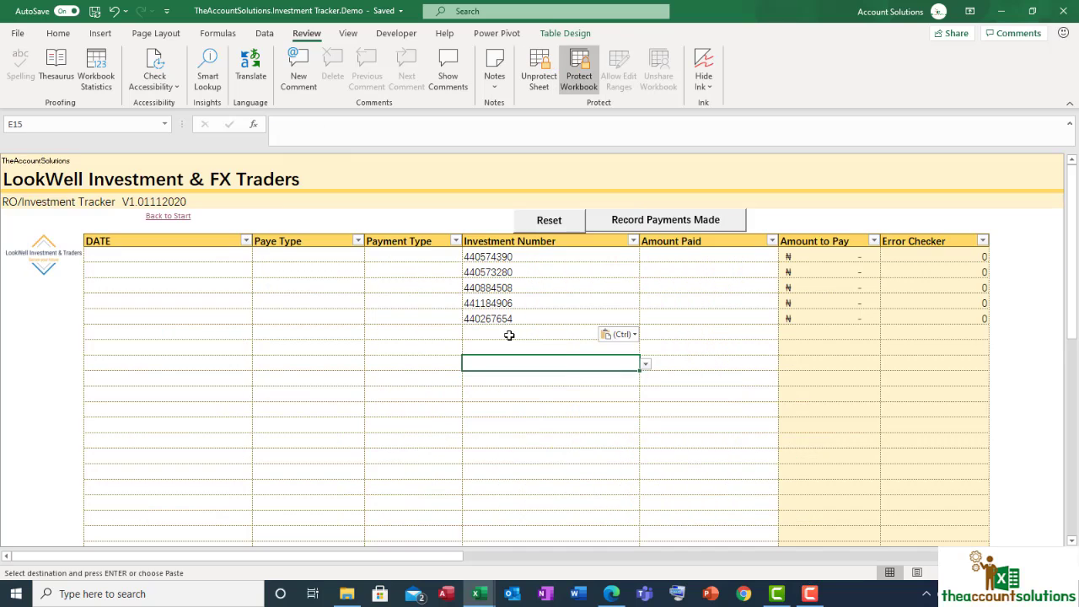
left_click(514, 337)
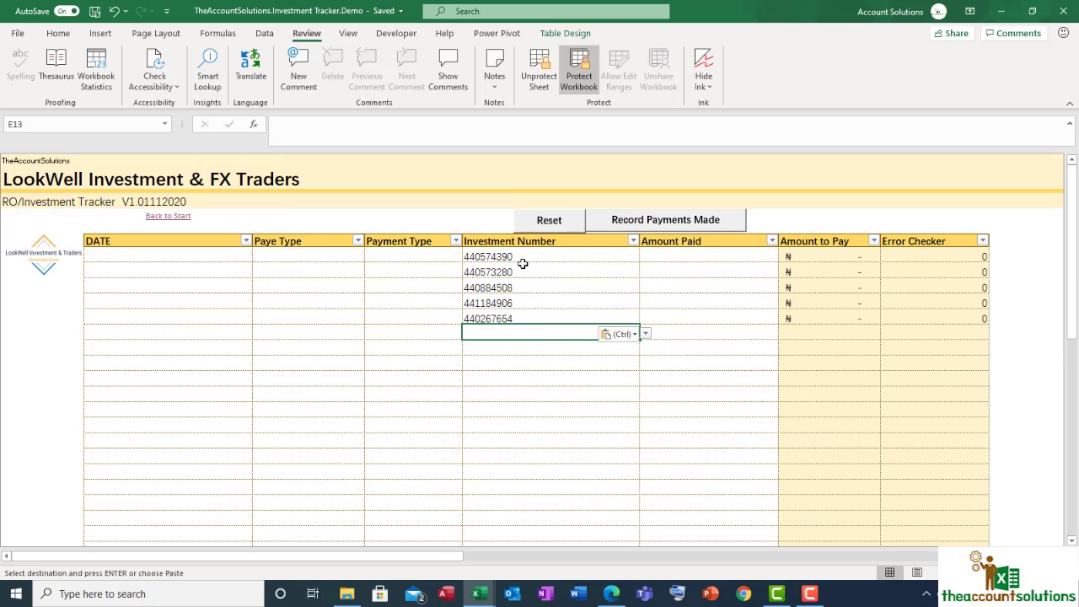
left_click_drag(515, 258, 518, 306)
left_click(521, 331)
Step: Enter 14/11/20 as the DATE in the first payment row
left_click(214, 253)
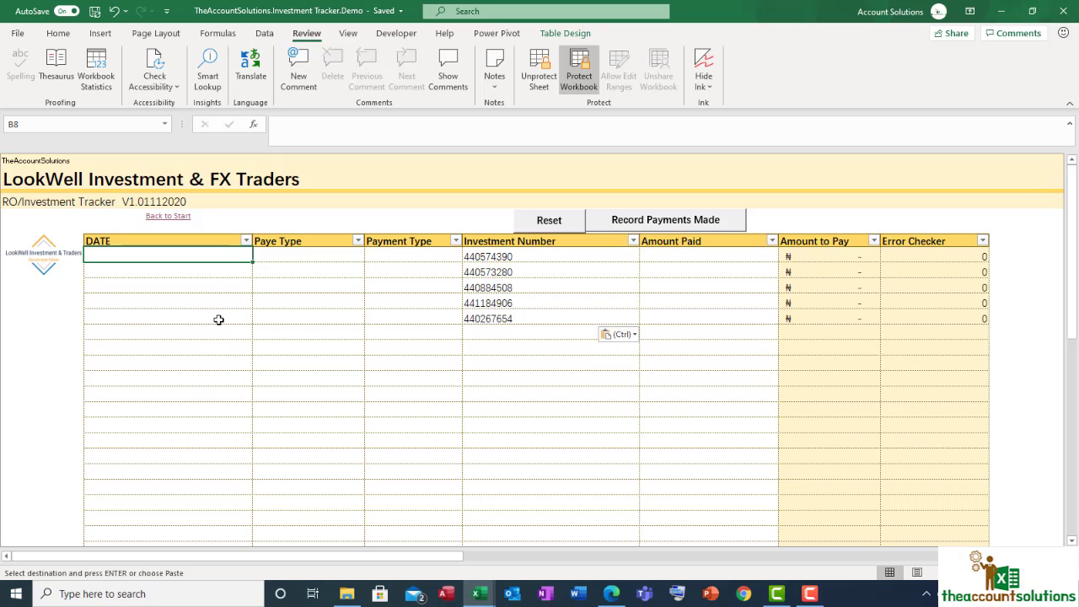
type("14/11/")
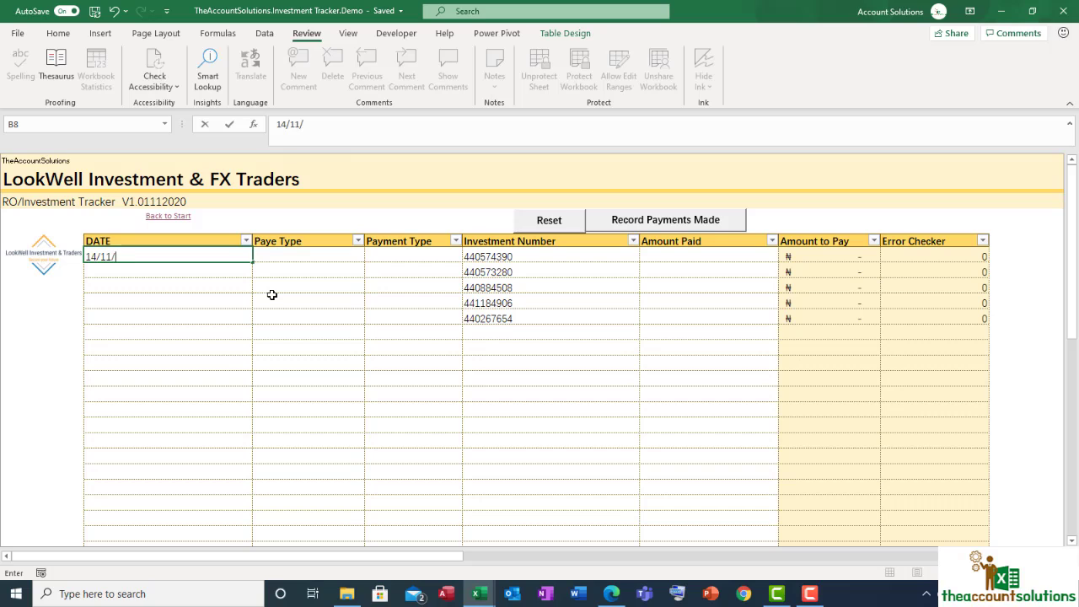
type("20")
key("Return")
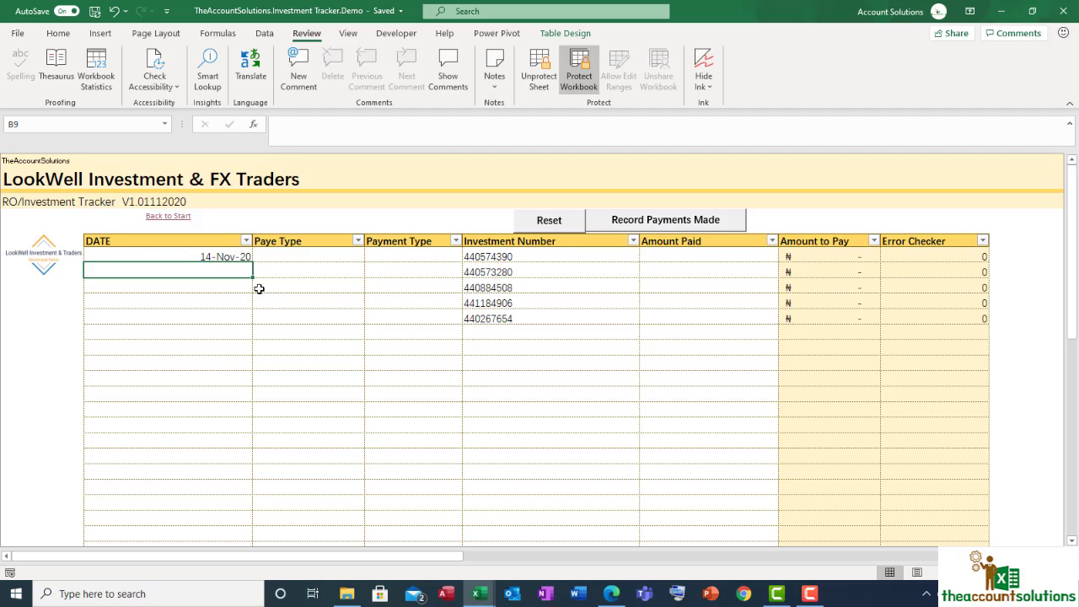
Step: Copy the first row's date as a value into the DATE cells of the other four payment rows
left_click(229, 257)
key("ctrl+c")
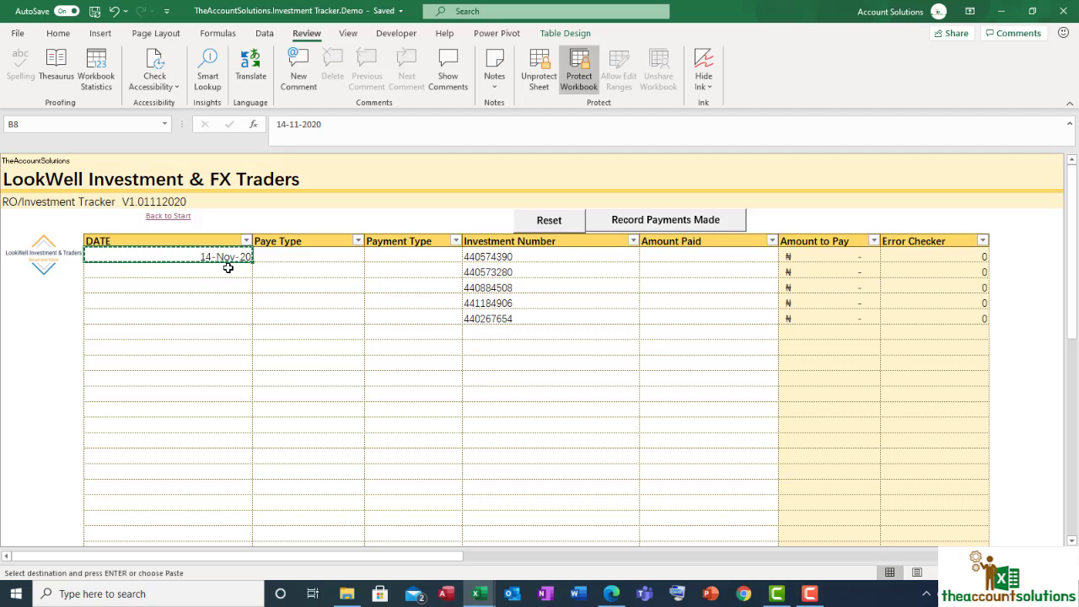
left_click_drag(228, 270, 228, 313)
right_click(229, 313)
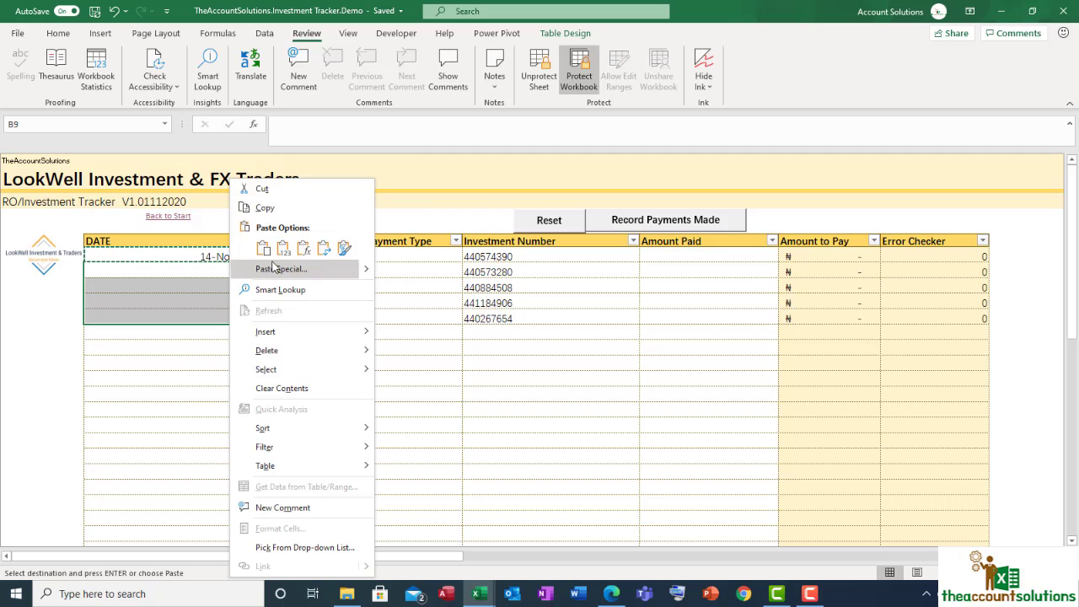
left_click(279, 247)
left_click(218, 305)
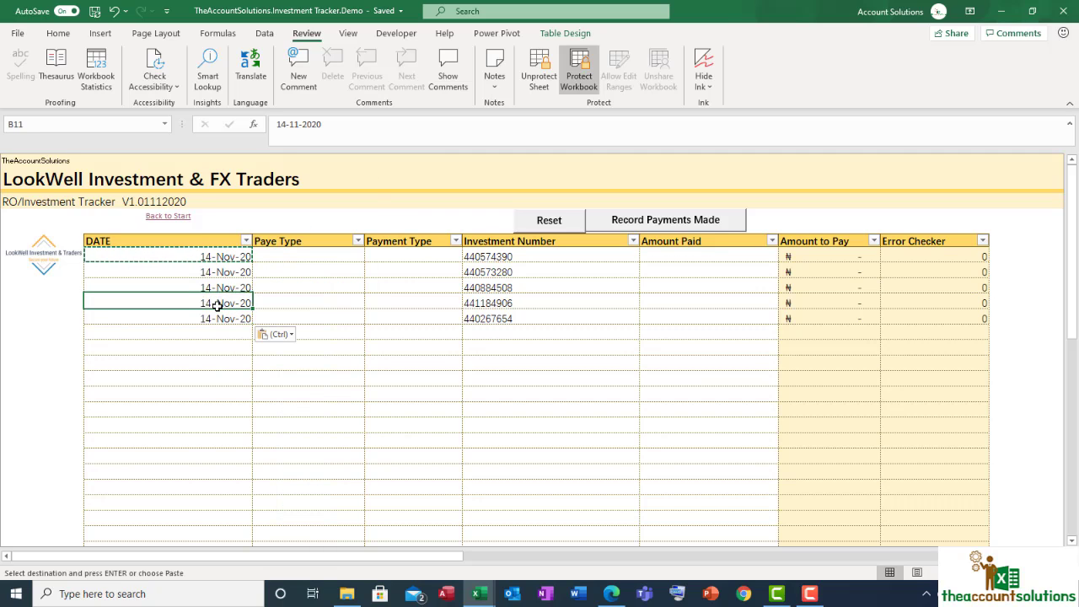
key("Escape")
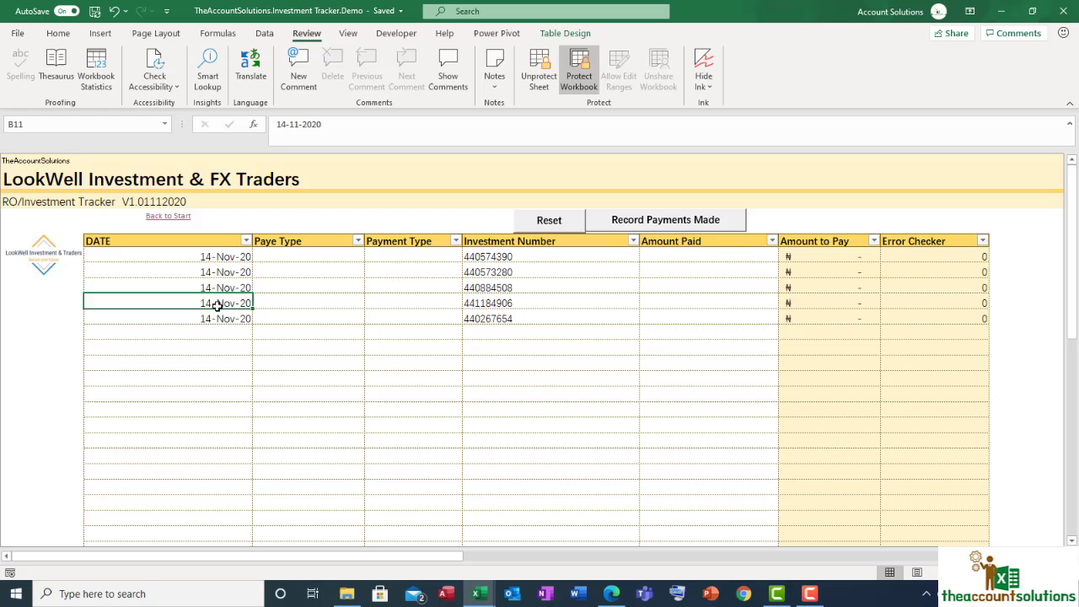
Step: Set the Paye Type to Ref for all five payment rows
left_click(302, 259)
scroll(468, 335, "up", 3, "ctrl")
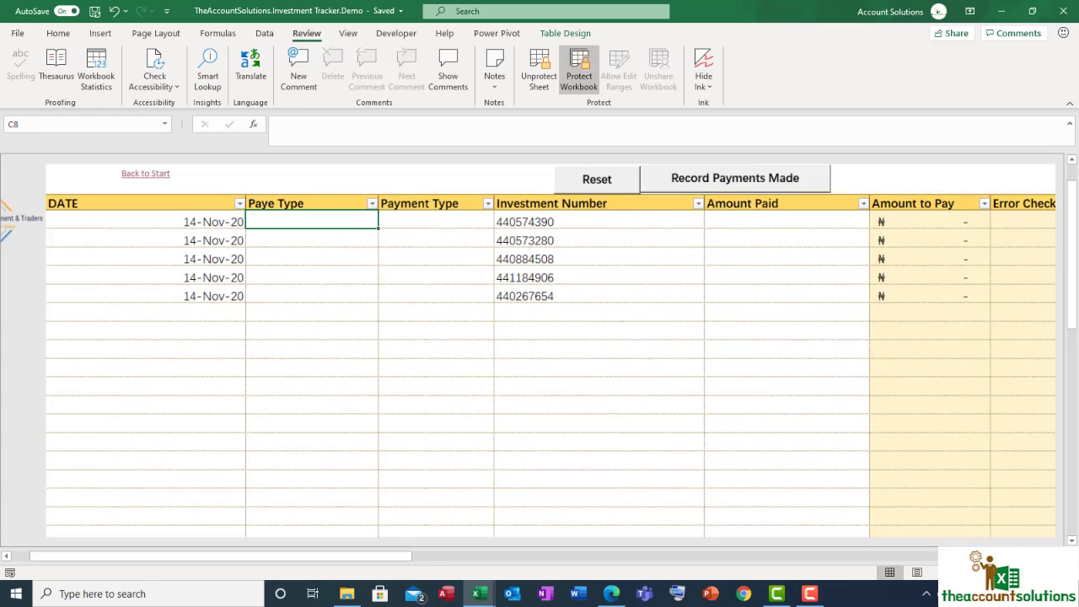
left_click(392, 202)
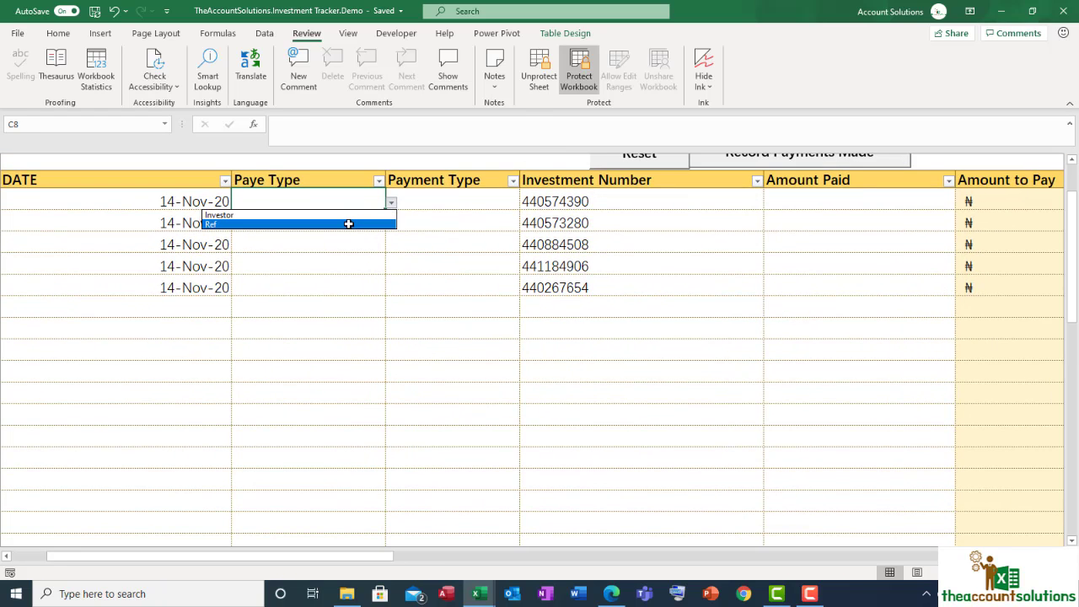
left_click(353, 223)
left_click(345, 222)
left_click(392, 224)
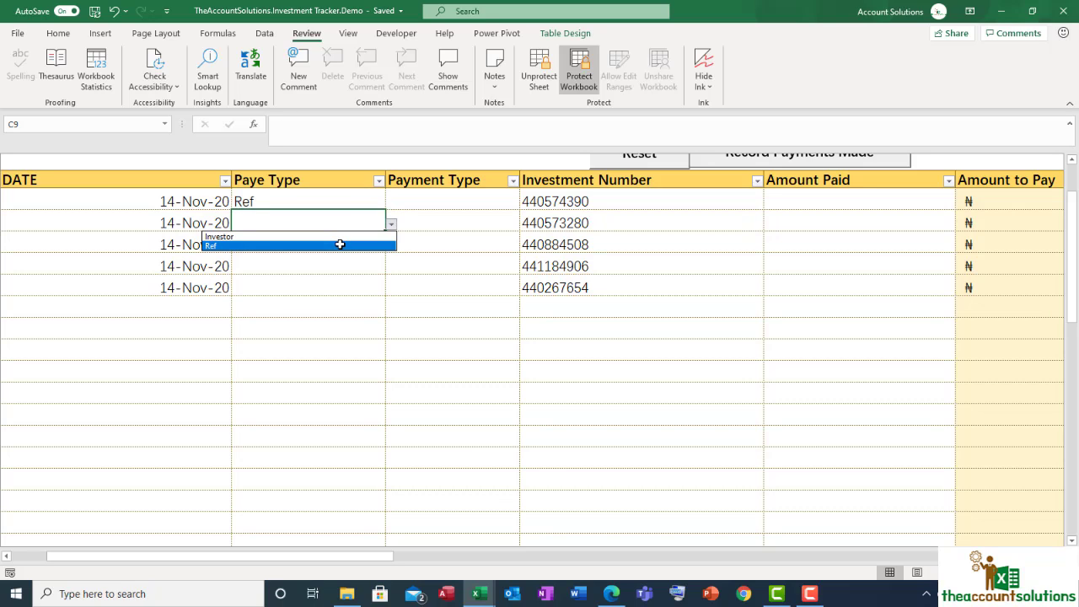
left_click(339, 244)
left_click(335, 247)
type("ref")
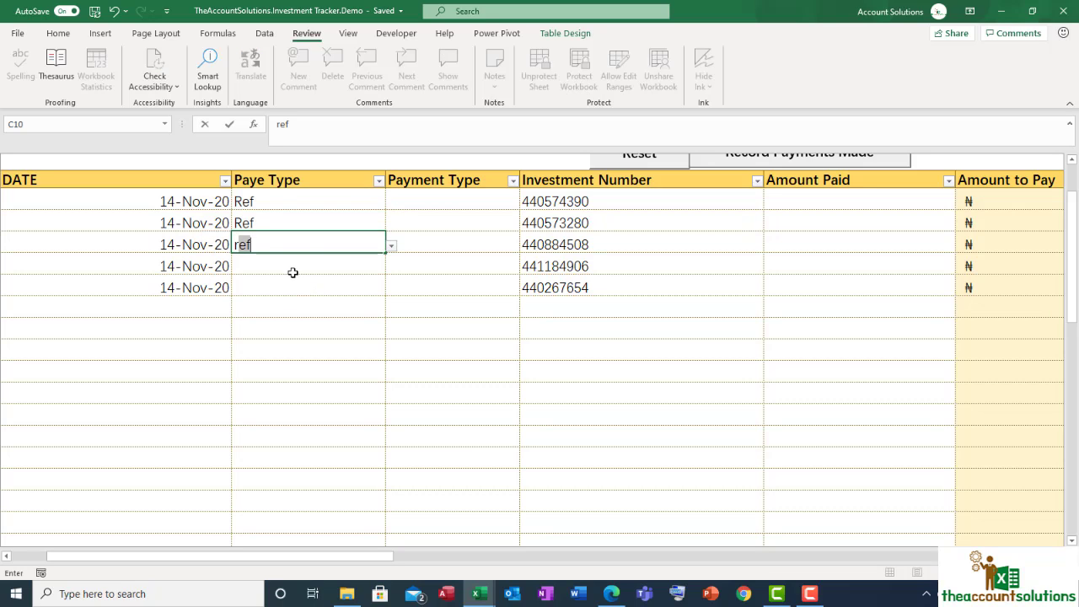
left_click(282, 268)
type("ref")
left_click(287, 286)
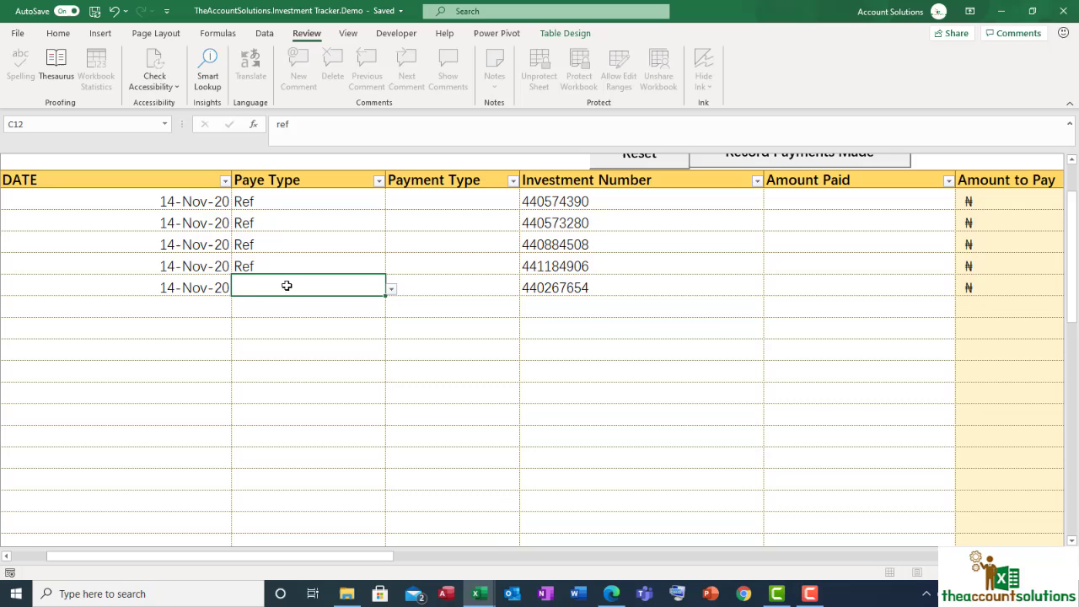
Step: Set the Payment Type to Commission for all five payment rows
left_click(489, 205)
left_click(524, 203)
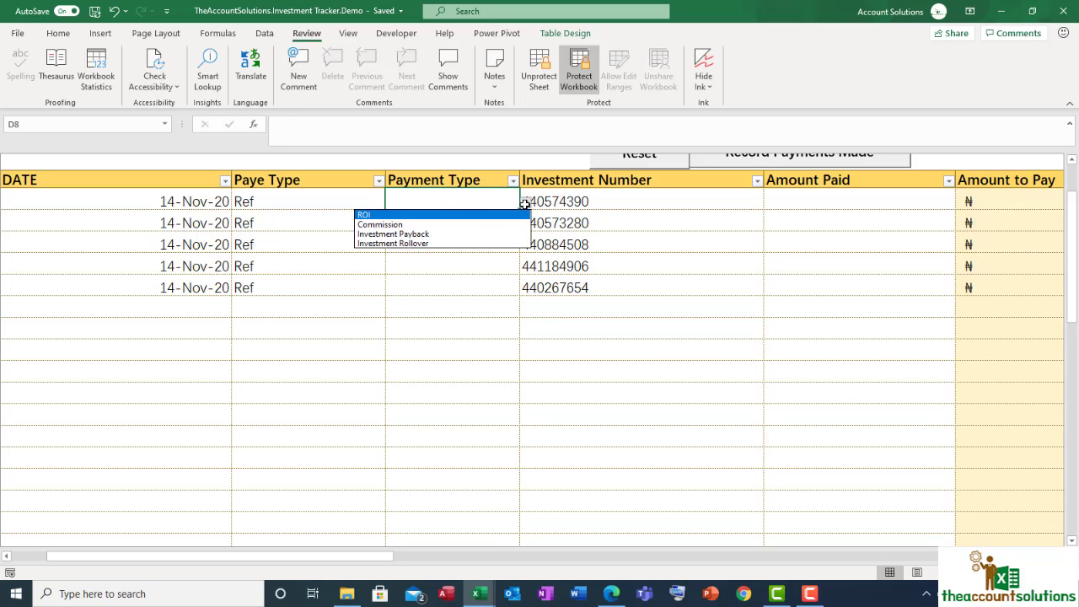
left_click(481, 221)
left_click(464, 221)
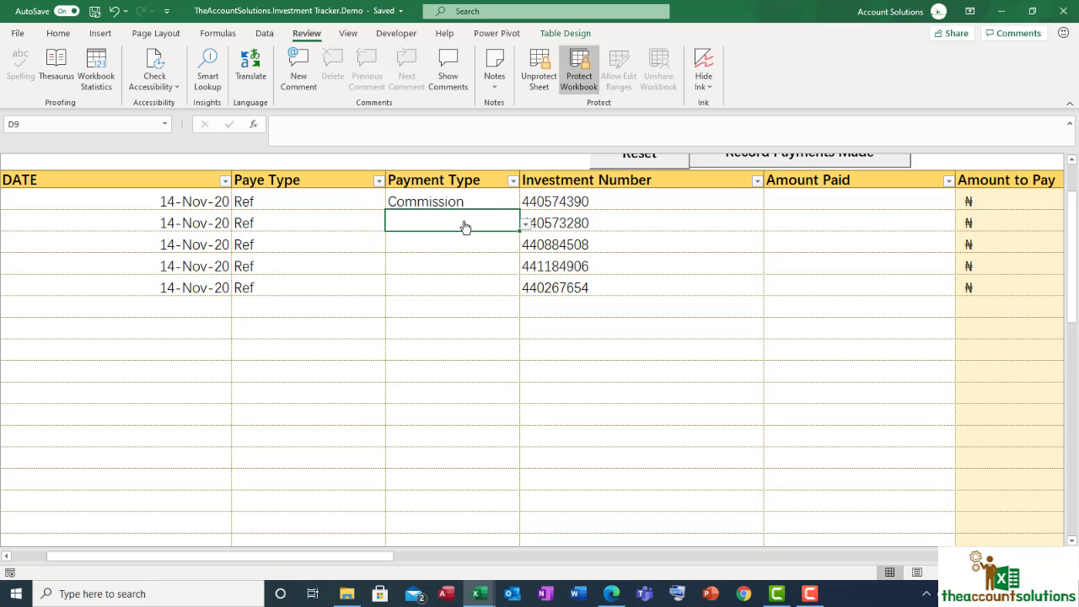
type("c")
key("Return")
type("c")
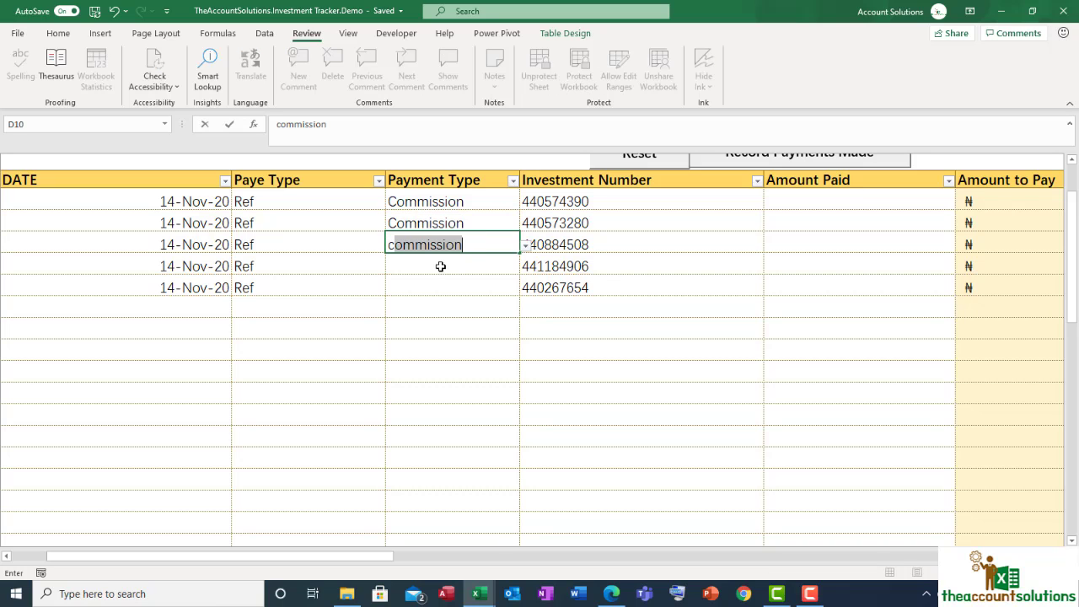
key("Return")
type("c")
key("Return")
type("c")
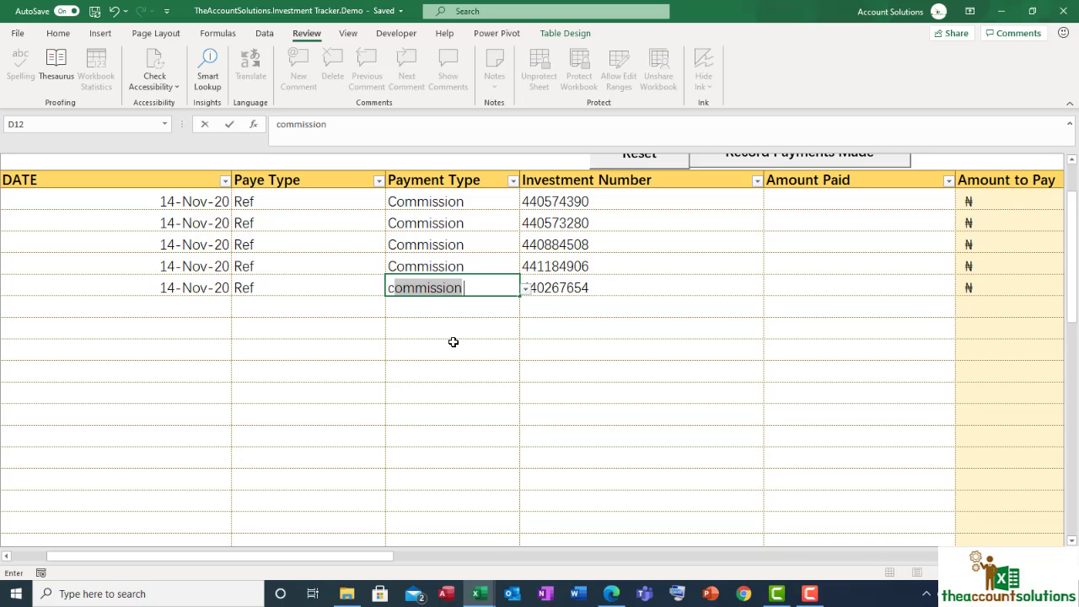
key("Return")
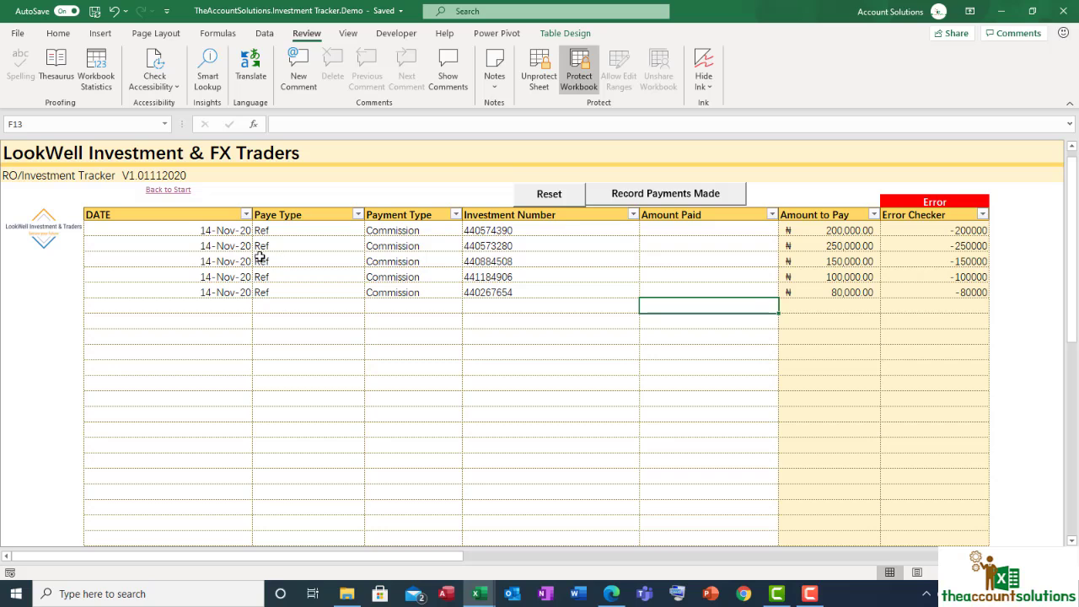
Step: Check the Amount to Pay calculated for the five commission payments
left_click(829, 241)
left_click(831, 275)
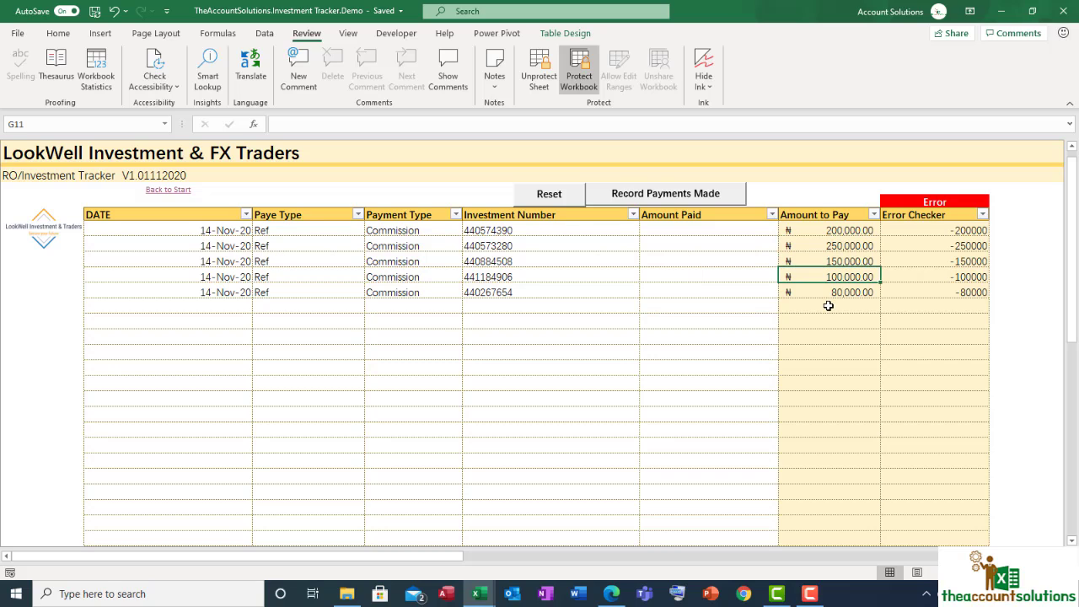
left_click(831, 292)
left_click(823, 276)
left_click(796, 246)
left_click(682, 259)
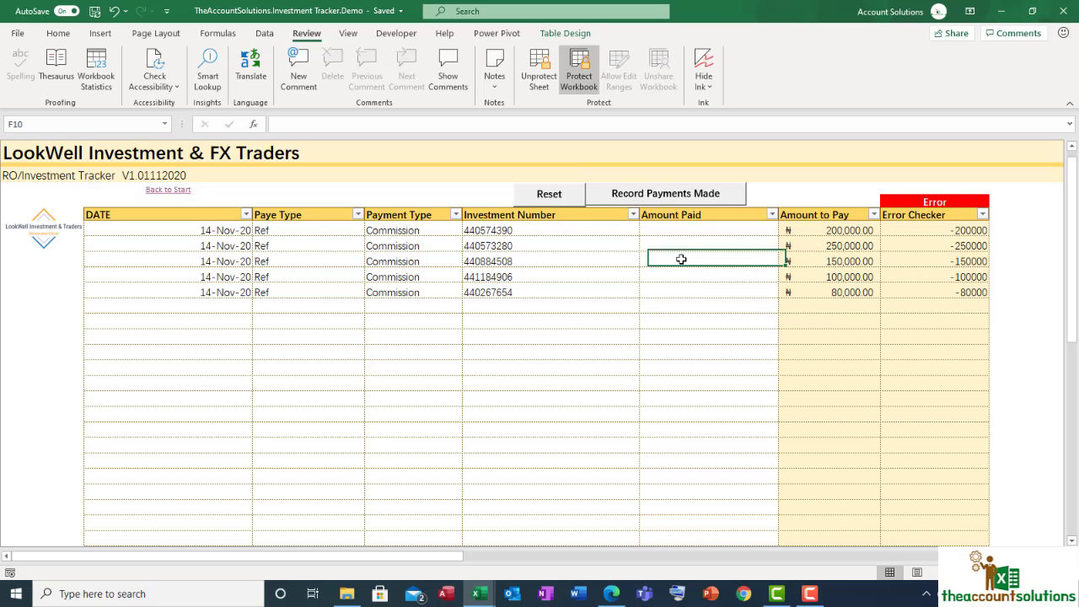
left_click(678, 233)
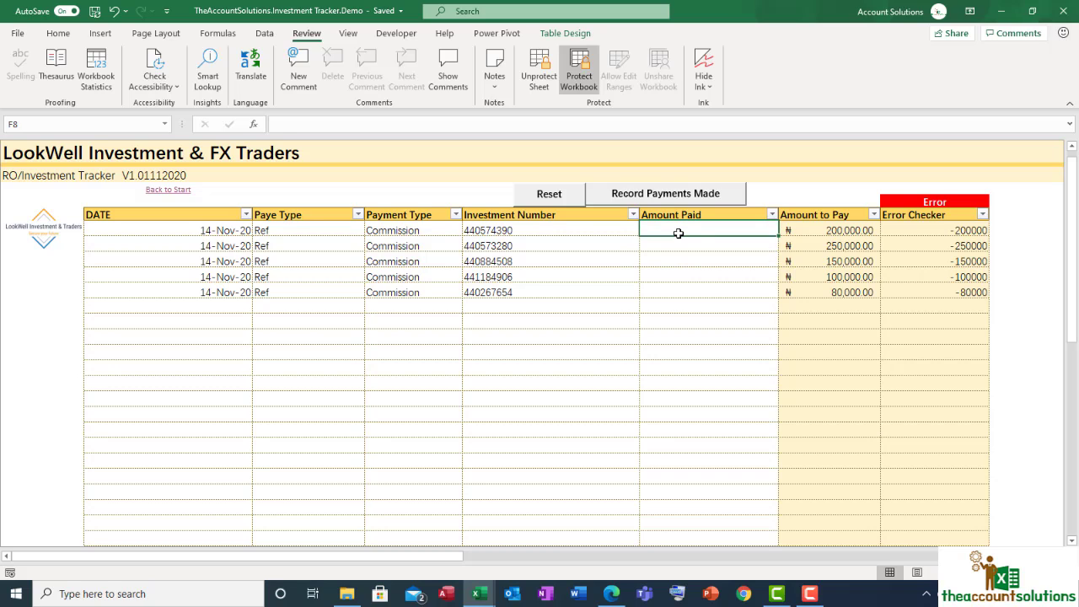
type("20")
key("BackSpace")
key("BackSpace")
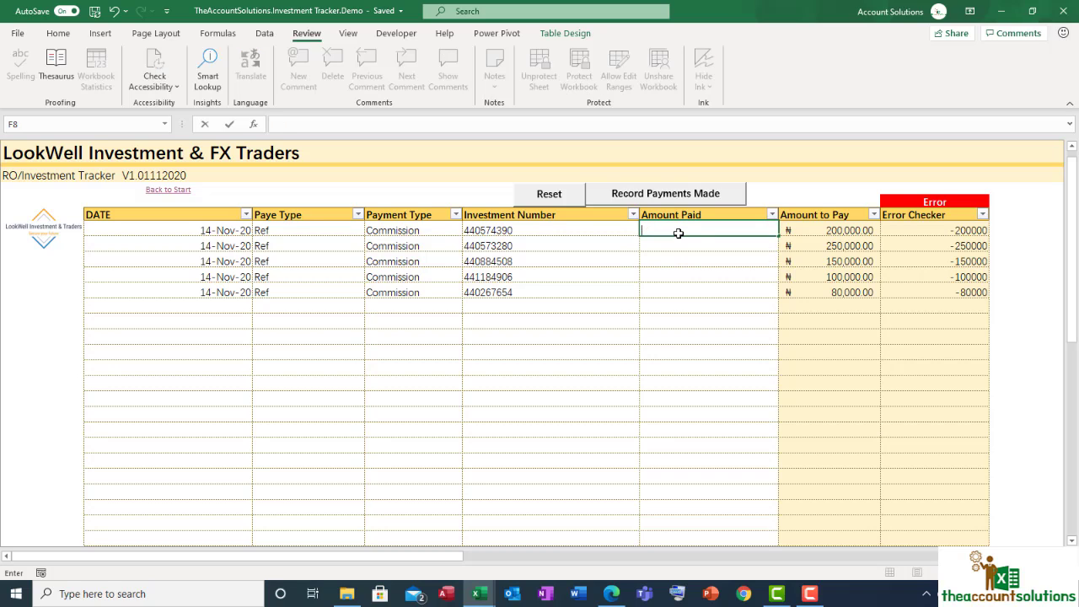
left_click(716, 314)
Step: Copy the five Amount to Pay figures into the Amount Paid column as values
left_click_drag(820, 231, 840, 293)
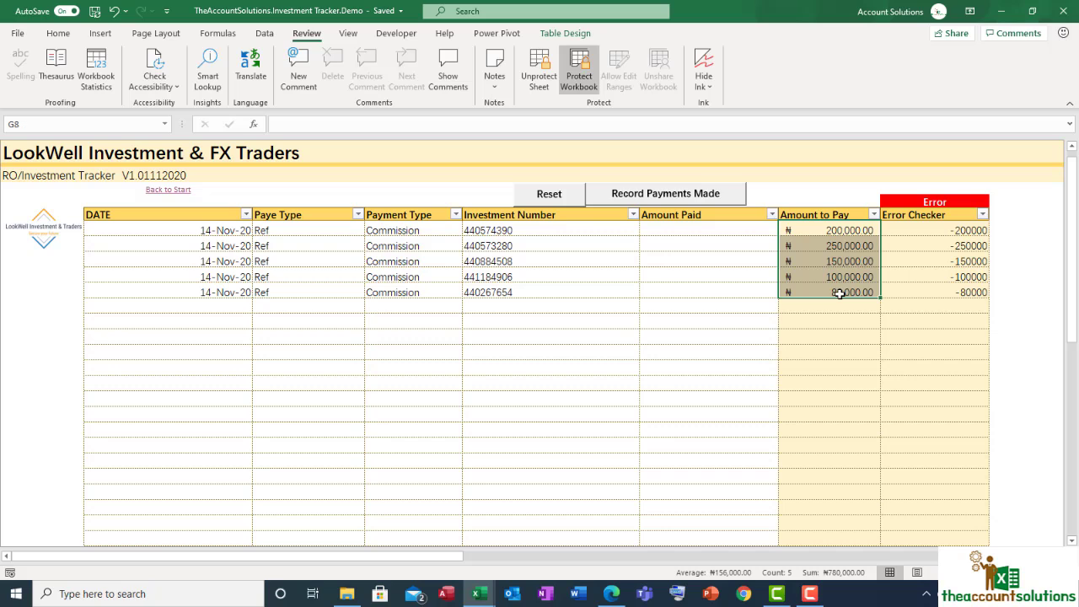
key("ctrl+c")
right_click(689, 230)
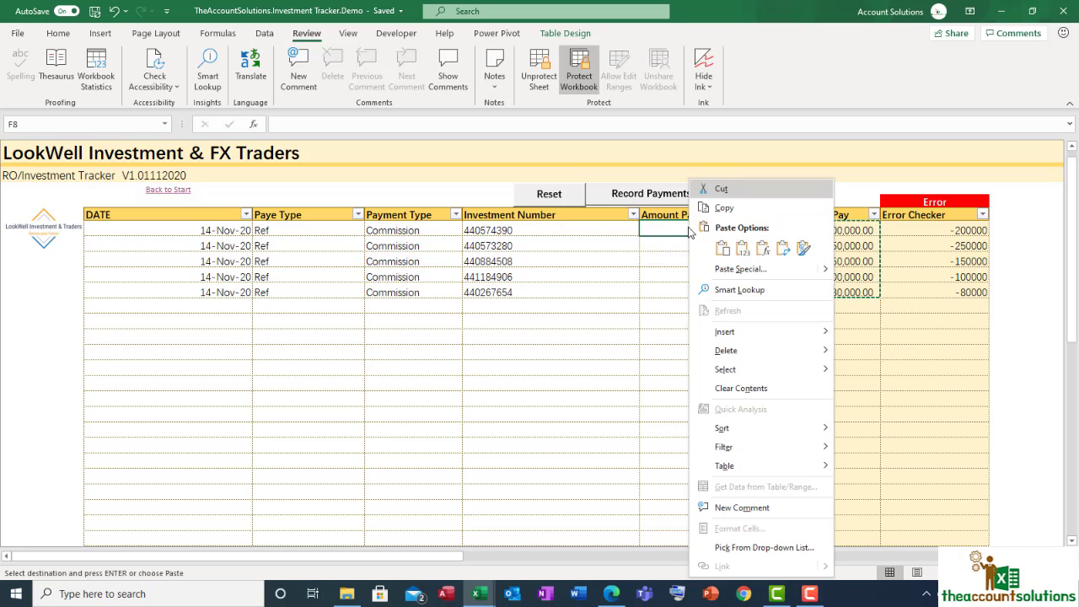
left_click(742, 248)
left_click(704, 352)
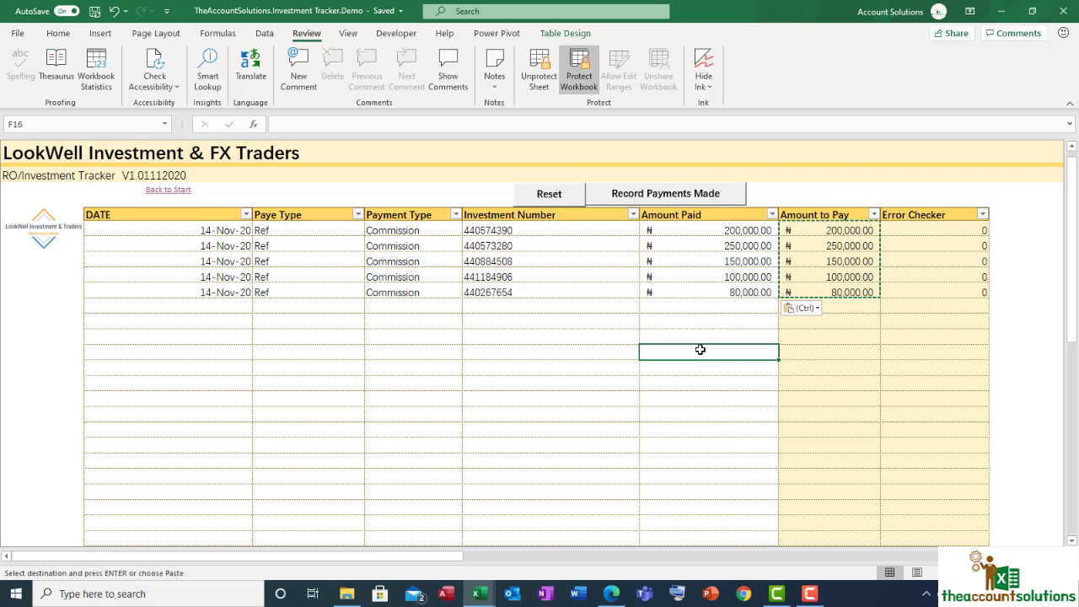
key("Escape")
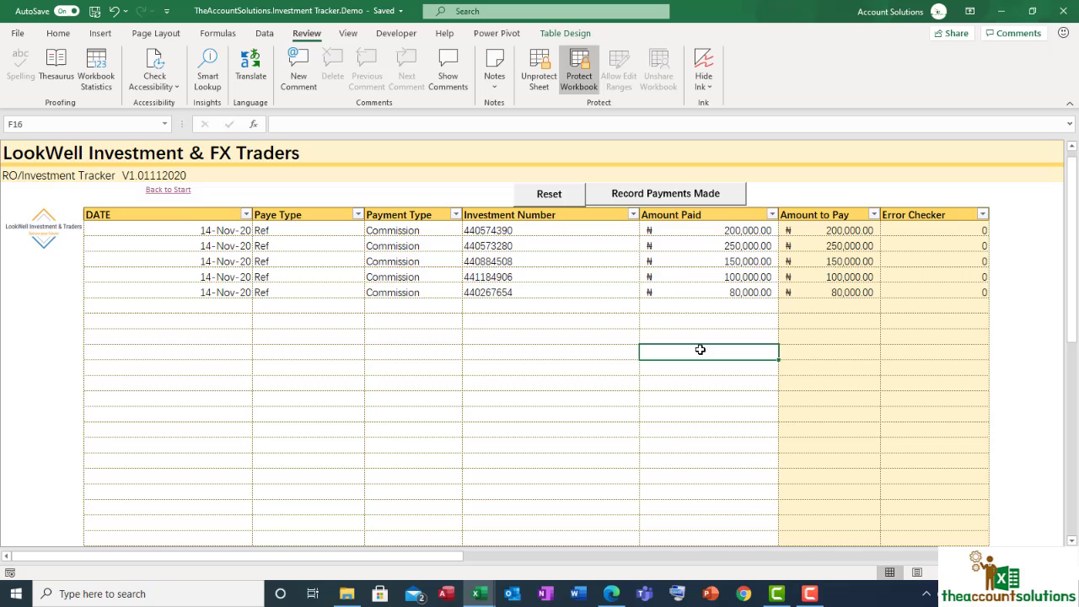
Step: Record the five commission payments as made and confirm the recording
left_click(630, 204)
left_click(593, 349)
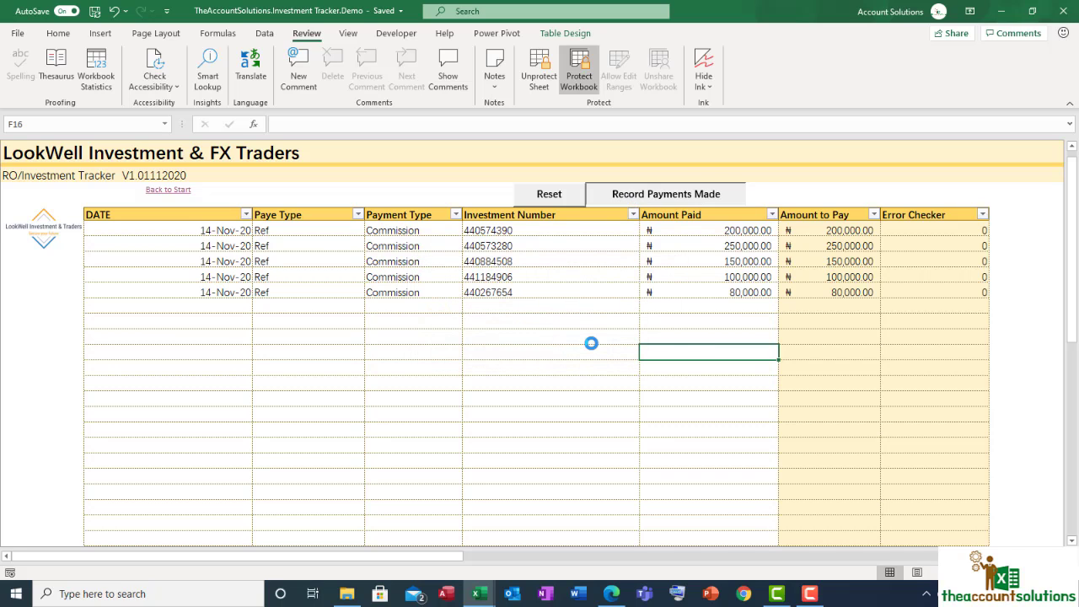
left_click(580, 342)
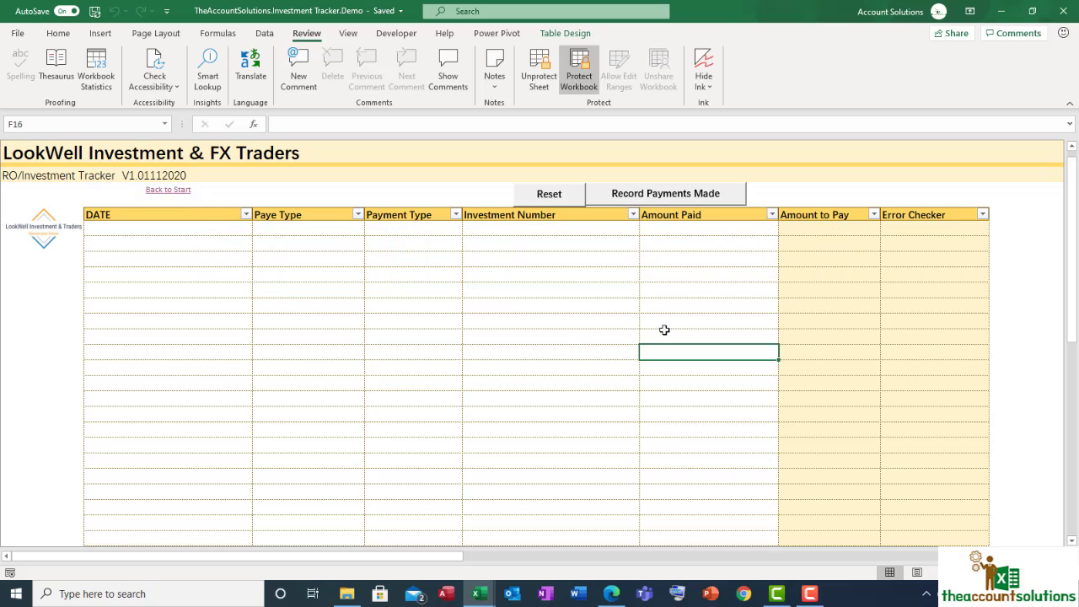
Step: Return to the contents page, open Refs' Status and refresh the report
left_click(178, 195)
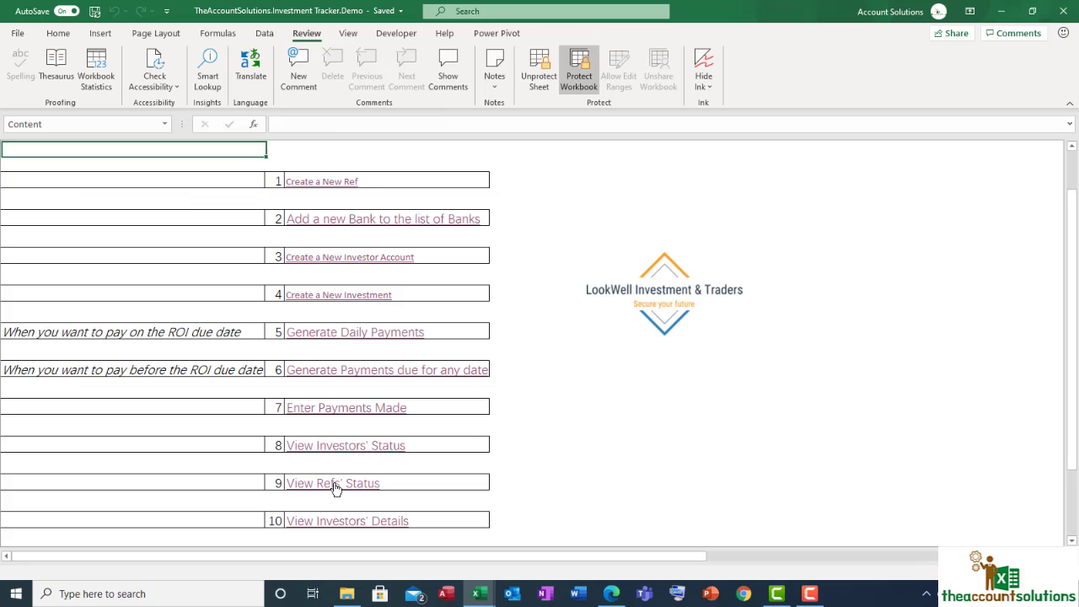
left_click(334, 484)
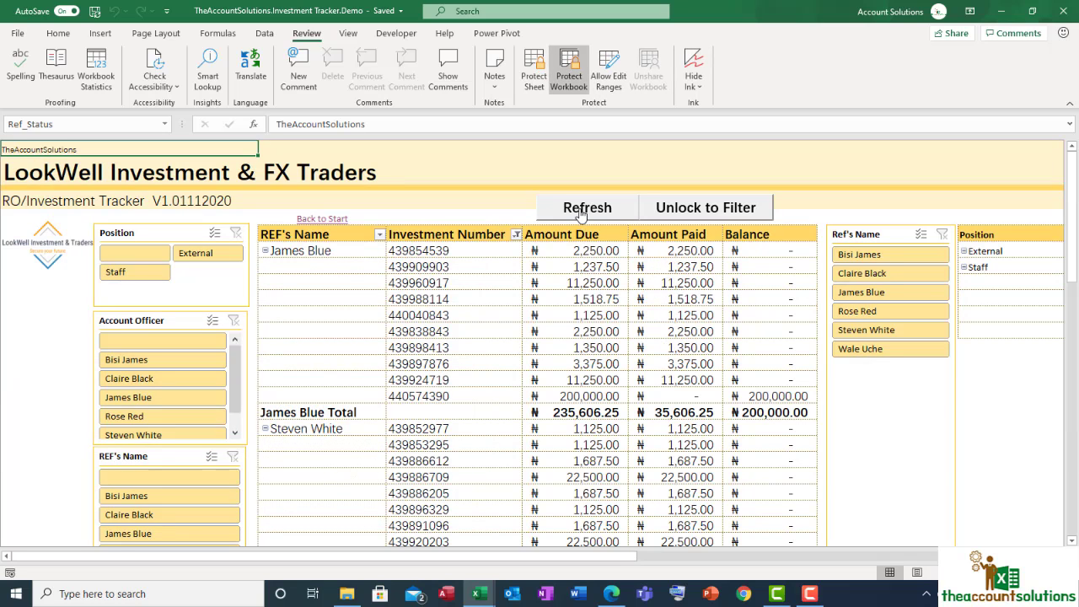
left_click(580, 212)
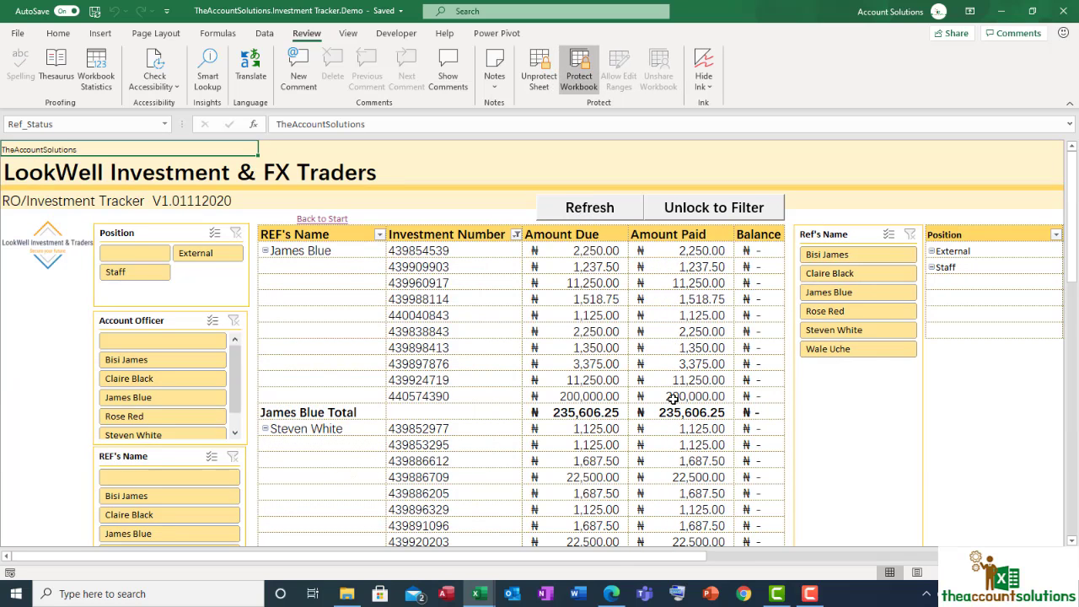
Step: Review the Amount Due, Amount Paid and Balance of every ref in the status report through to the Grand Total
scroll(673, 399, "down", 1)
left_click(581, 345)
left_click(775, 344)
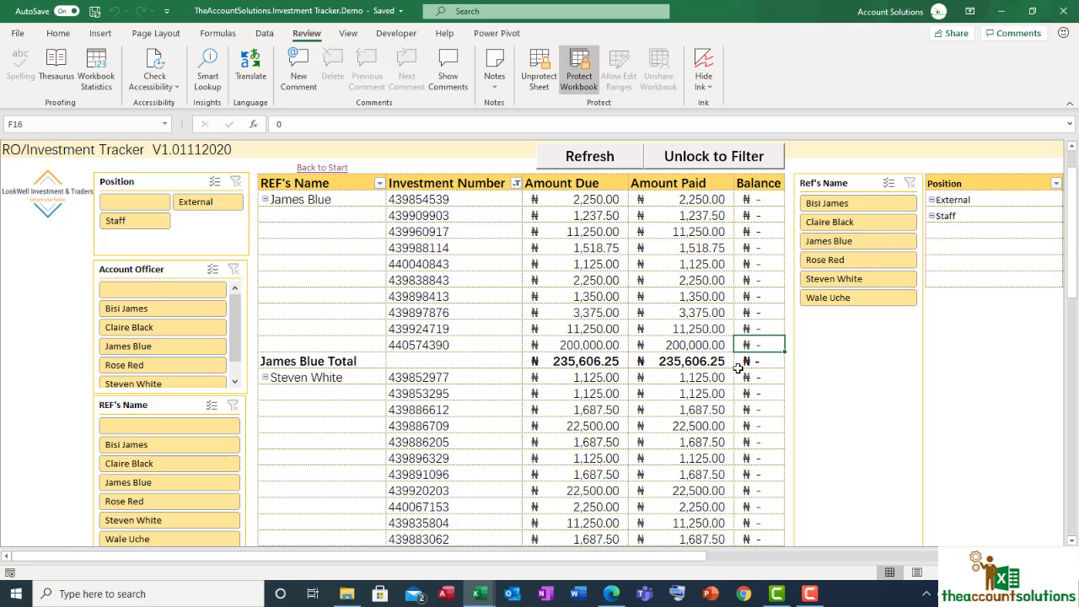
scroll(738, 369, "down", 5)
left_click(580, 426)
scroll(653, 402, "down", 5)
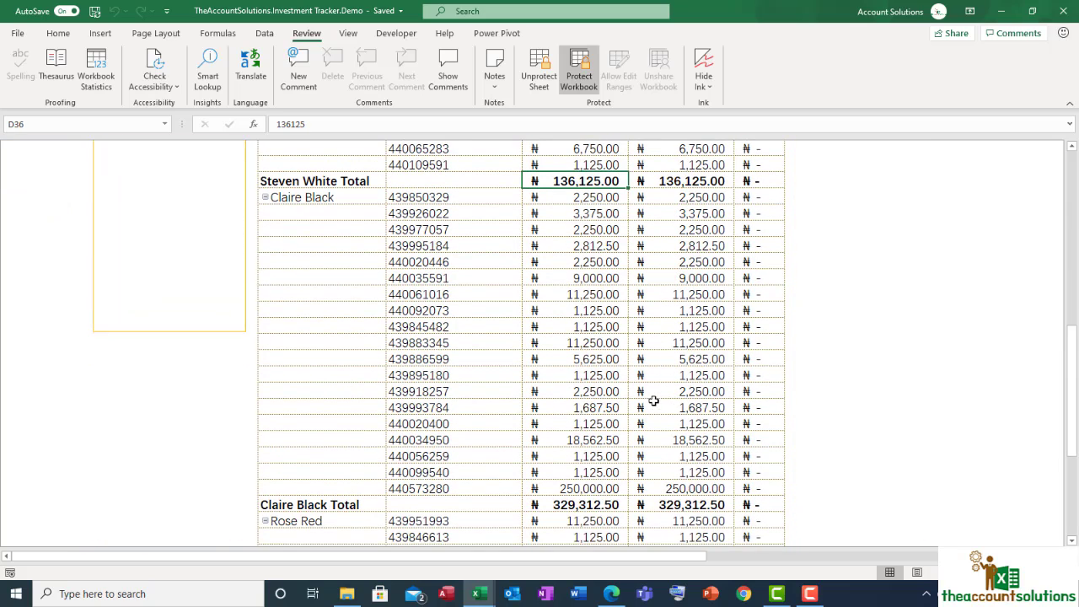
scroll(633, 410, "down", 7)
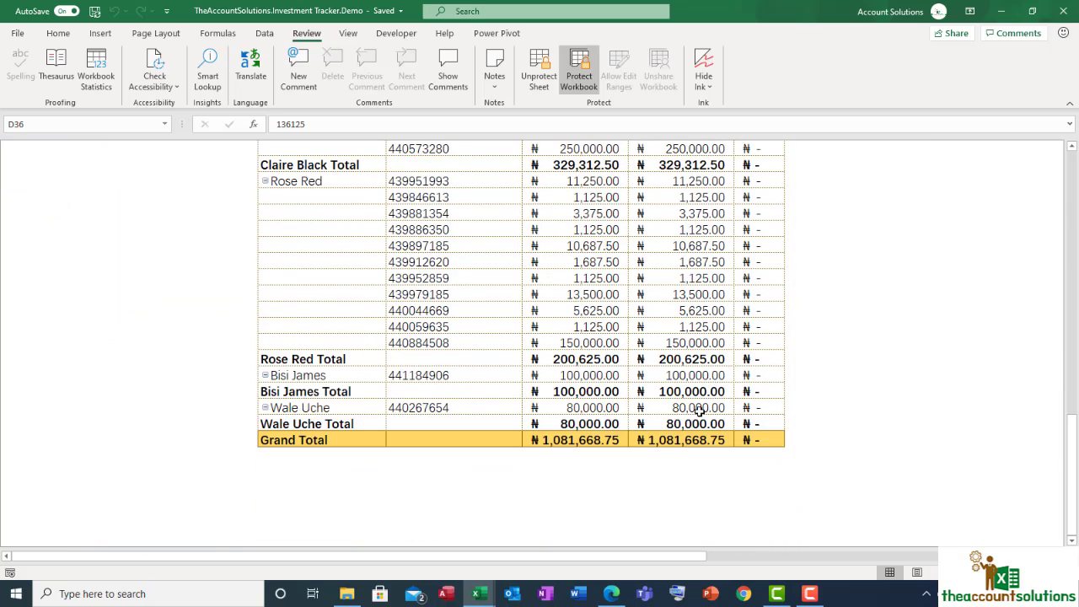
left_click(754, 424)
scroll(650, 396, "up", 14)
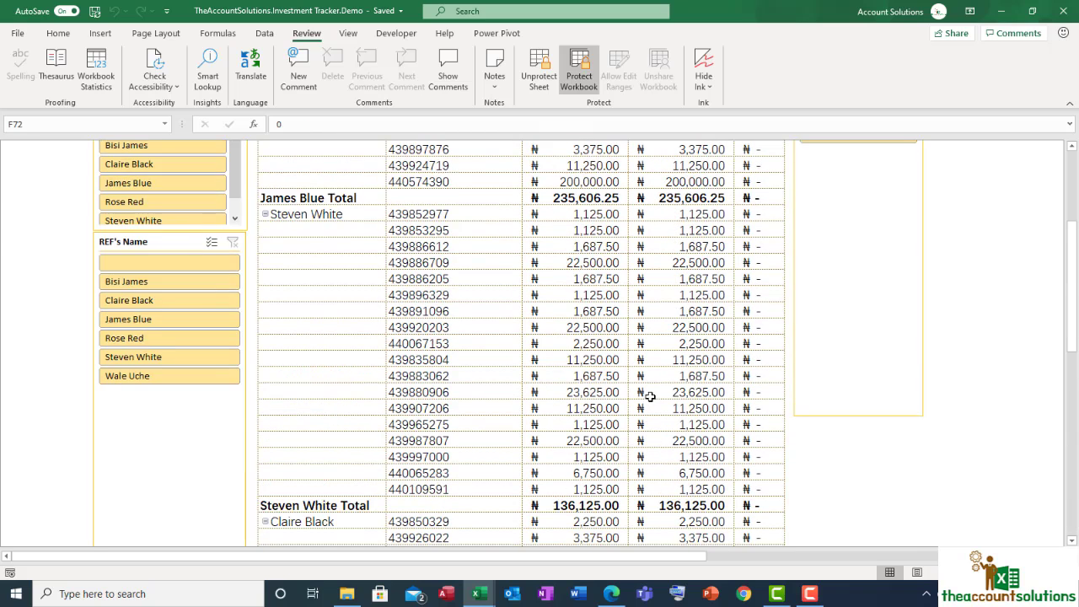
scroll(653, 392, "up", 5)
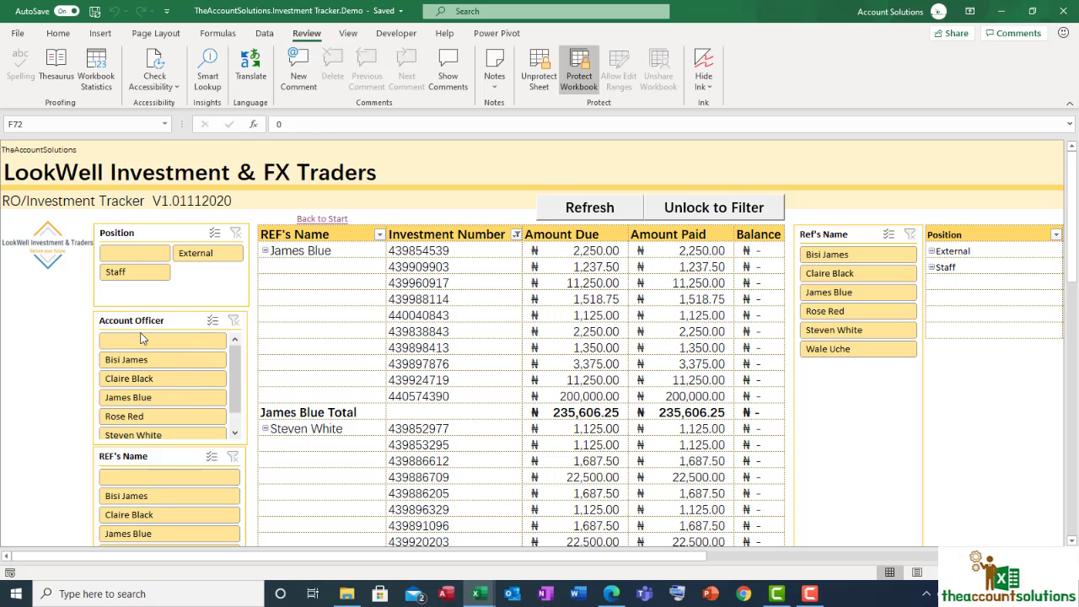
Step: Unlock the refs' status report for filtering and view only the investments of the second named account officer
left_click(719, 213)
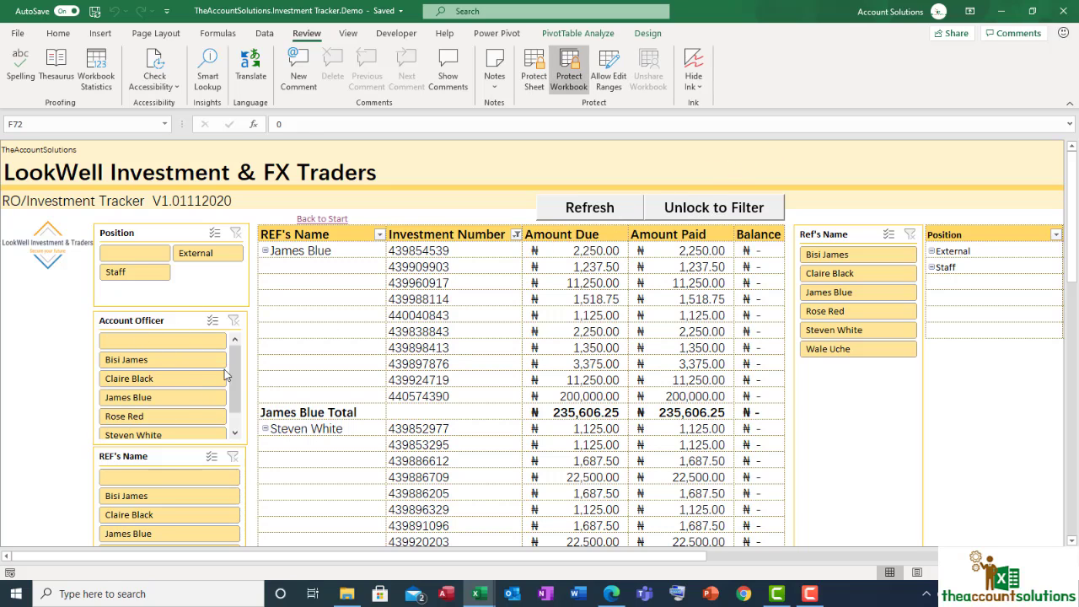
left_click(159, 382)
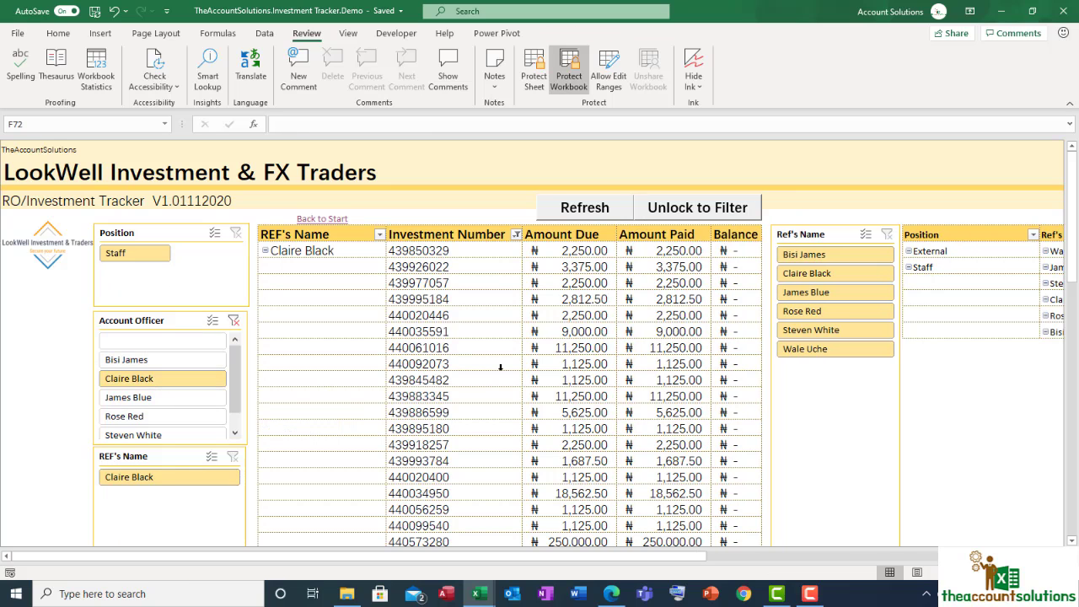
scroll(502, 365, "down", 8)
scroll(503, 365, "up", 8)
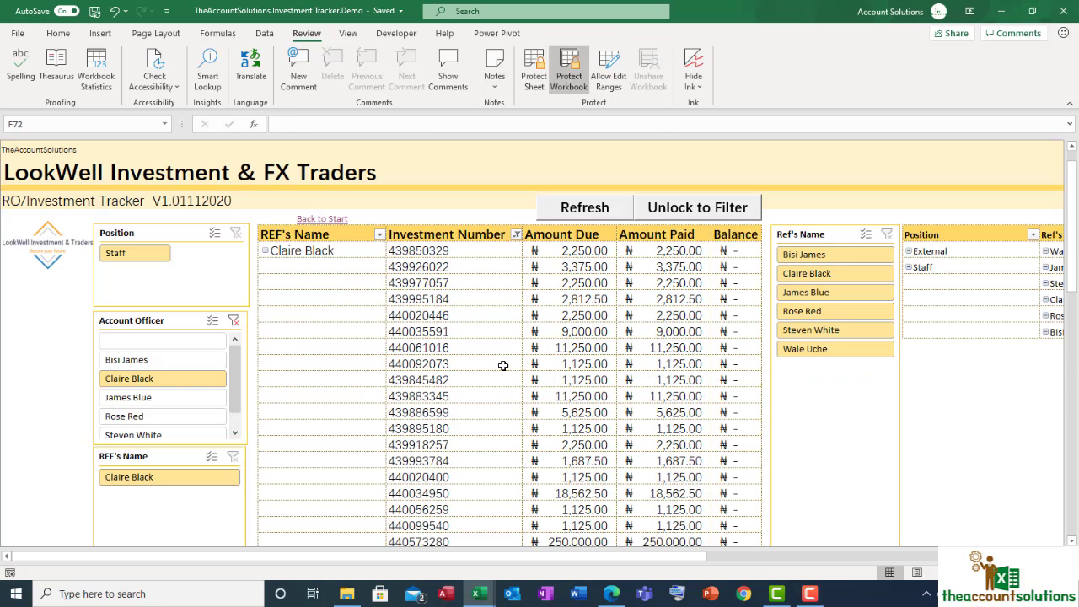
Step: Filter the report by the fourth, first and fifth named account officers, one after another
left_click(159, 417)
scroll(160, 405, "down", 1)
left_click(190, 309)
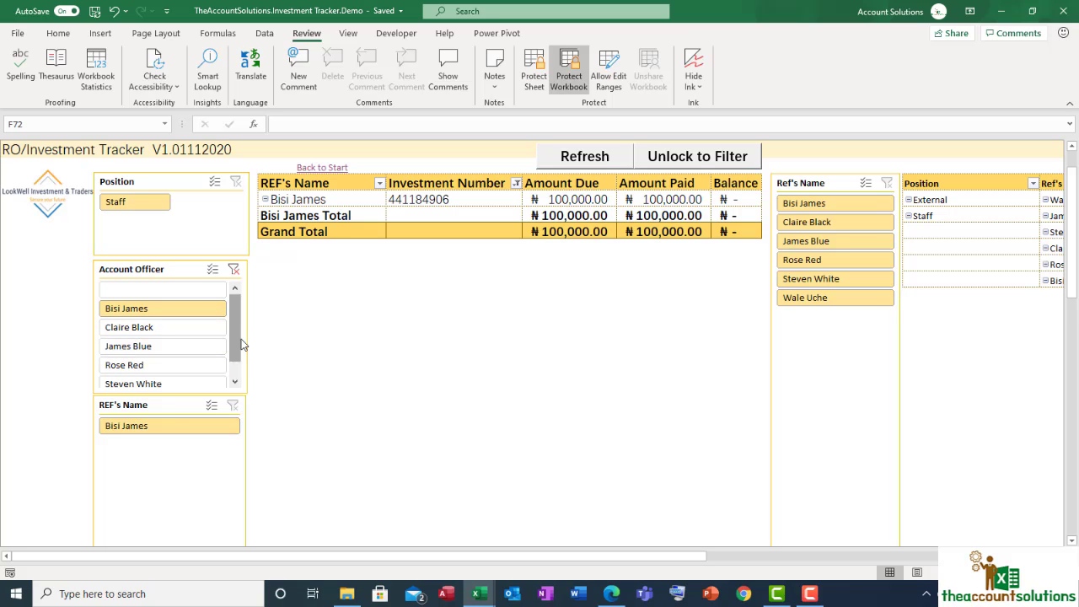
scroll(236, 363, "down", 1)
left_click(166, 368)
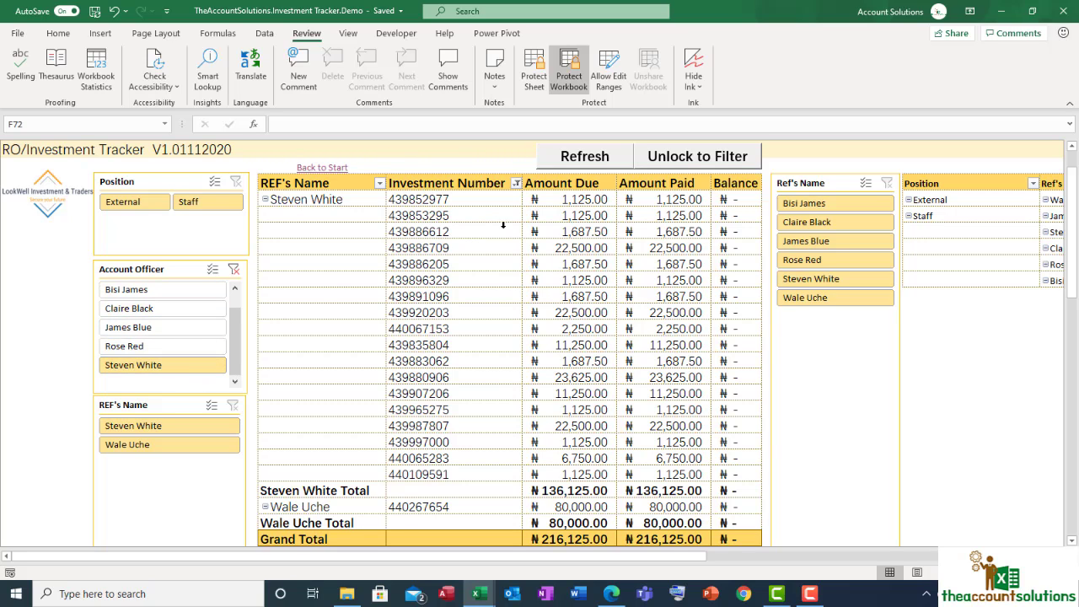
Step: Check both refs listed under the filtered account officer and clear the Account Officer filter
left_click(336, 204)
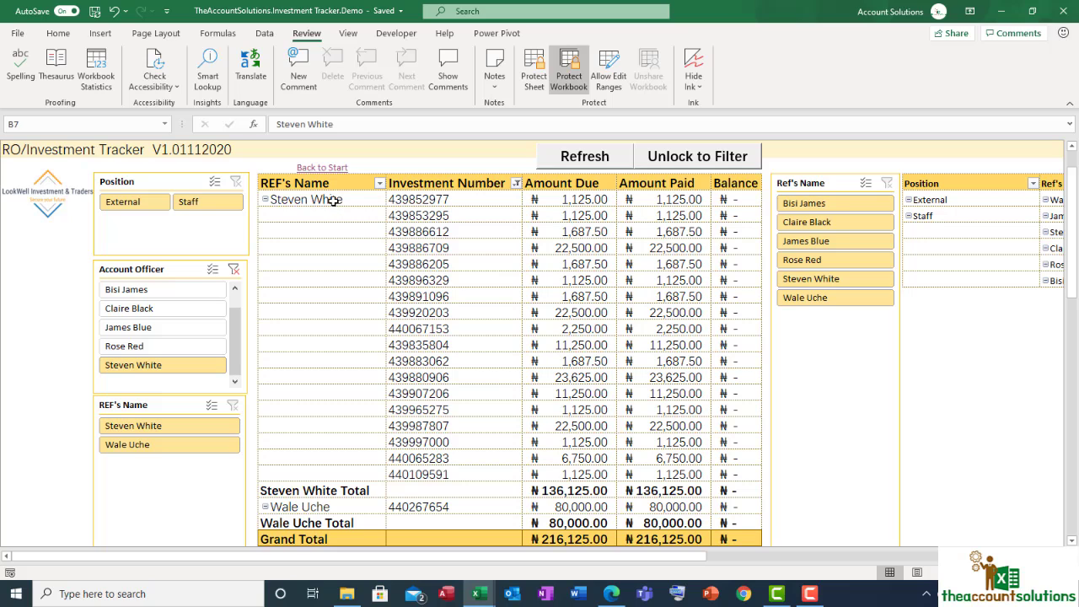
left_click(324, 510)
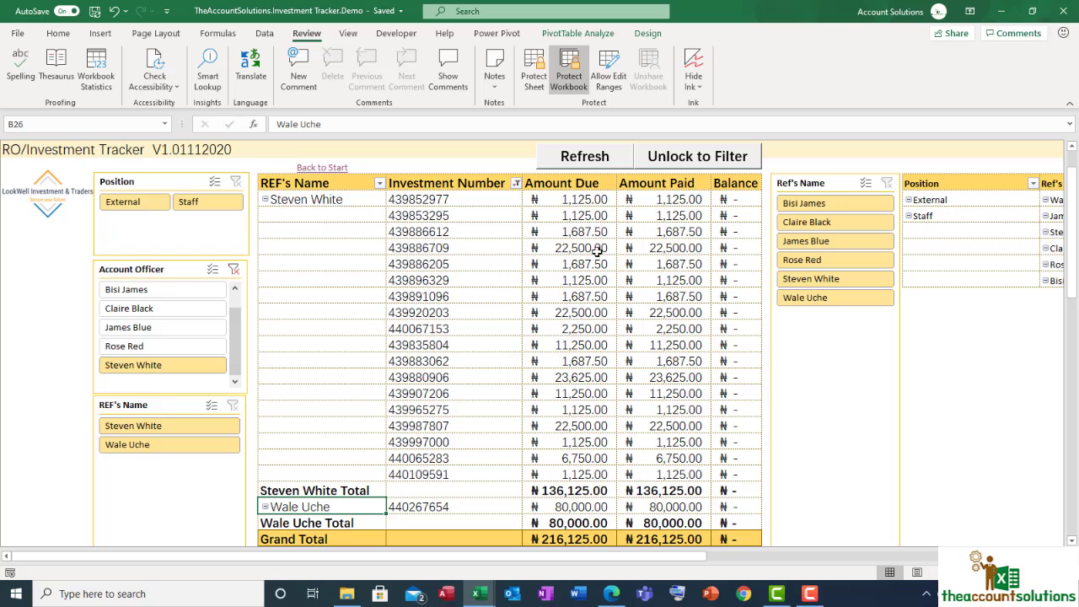
left_click(236, 272)
scroll(658, 386, "up", 1)
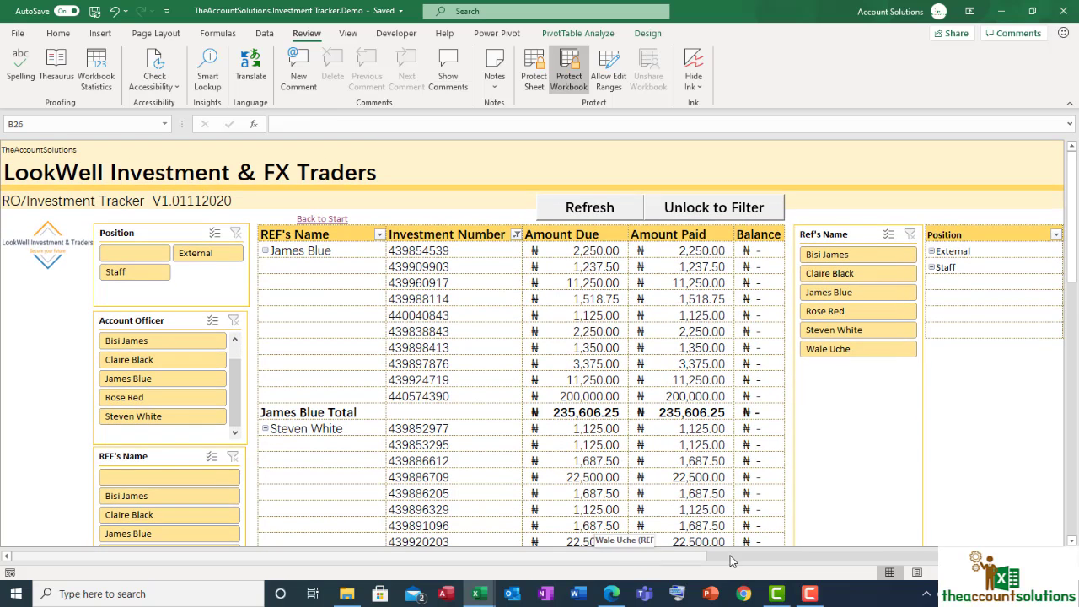
Step: Review the table of the refs' IDs, bankers and account details, and return to the contents page
left_click_drag(732, 561, 810, 562)
scroll(582, 284, "right", 3)
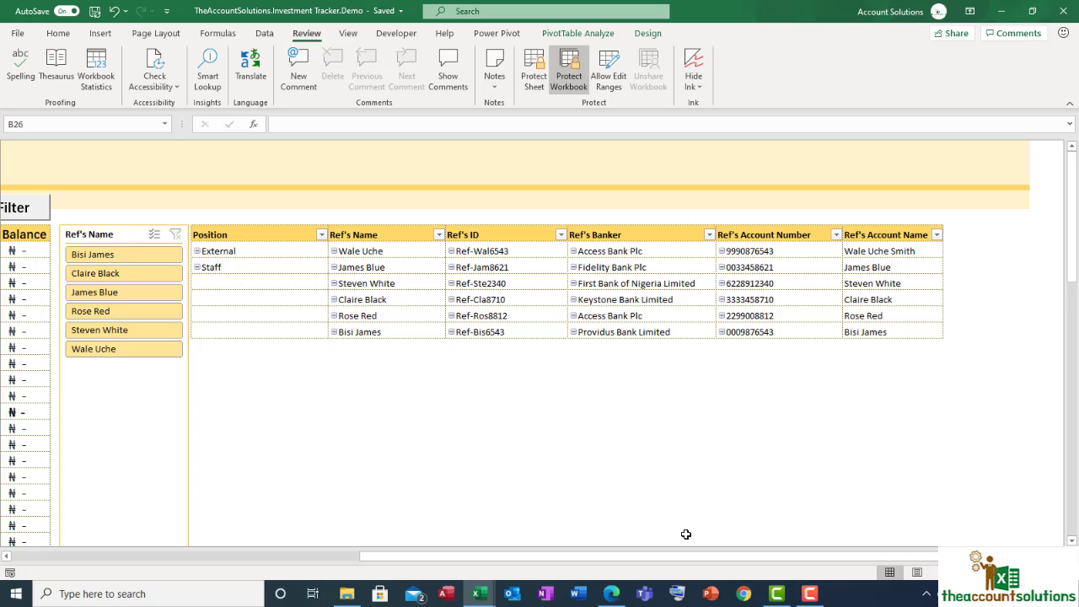
left_click_drag(685, 557, 221, 554)
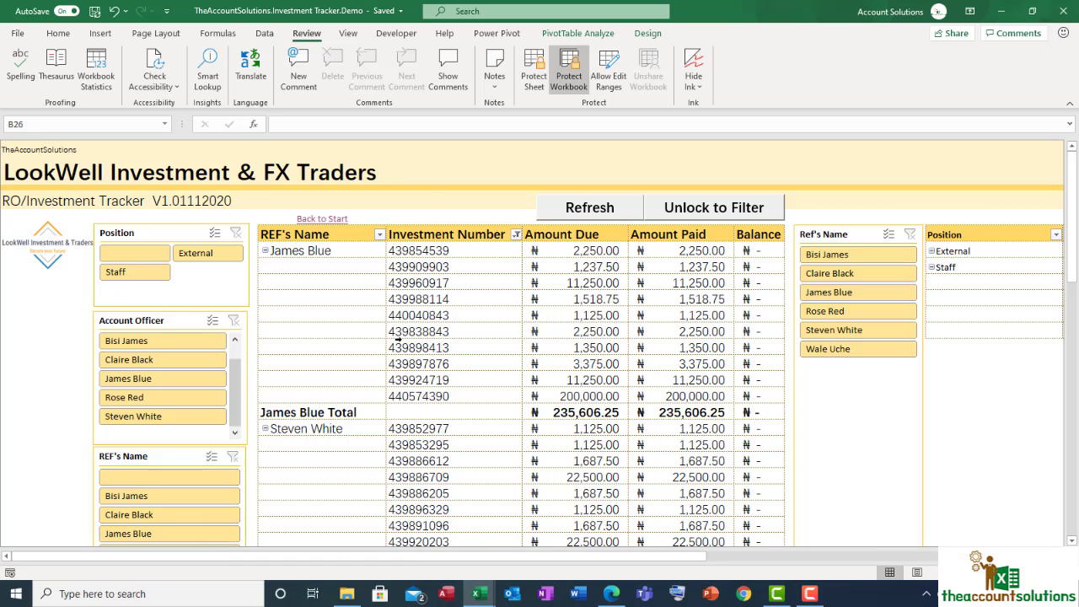
left_click(341, 219)
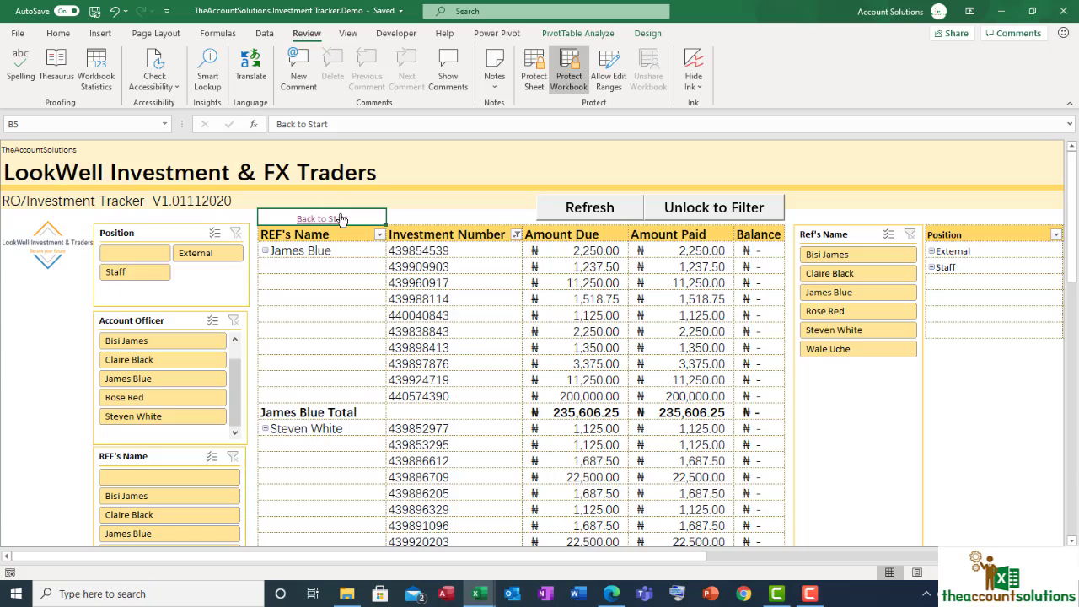
left_click(342, 219)
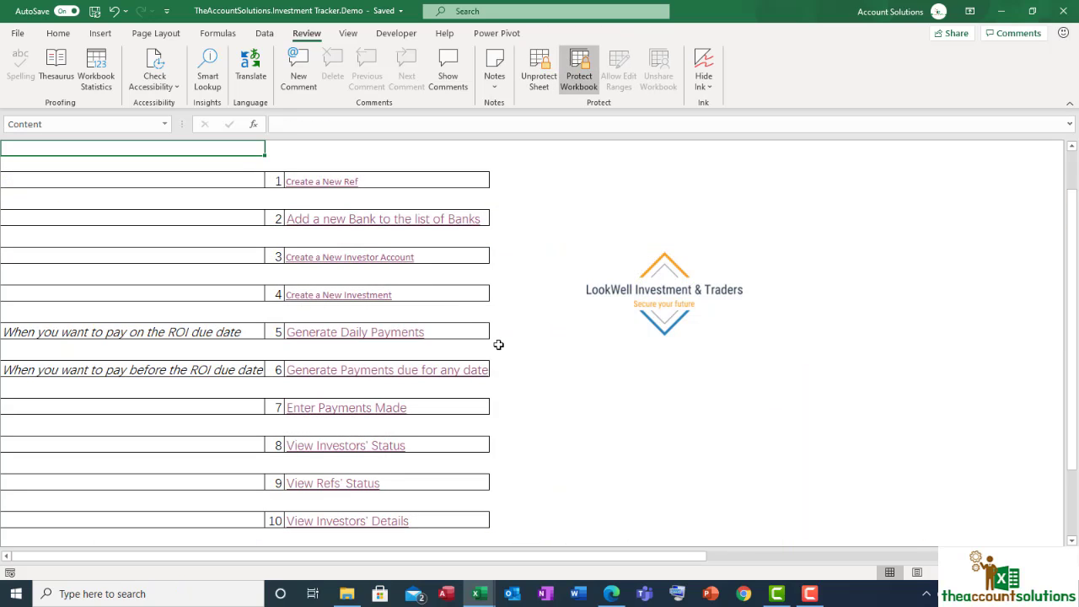